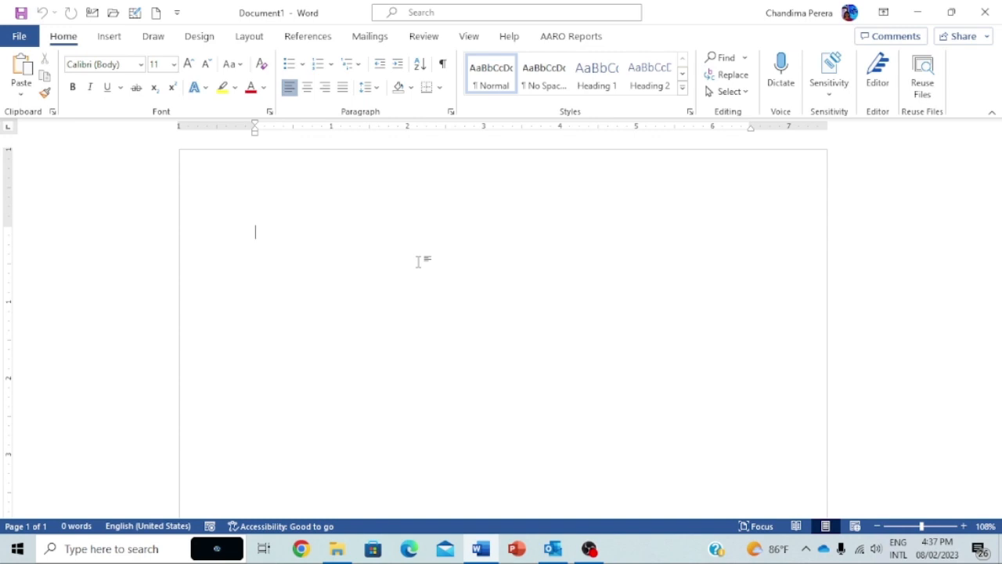
Generate default sample text in the blank document with =rand()
type("=")
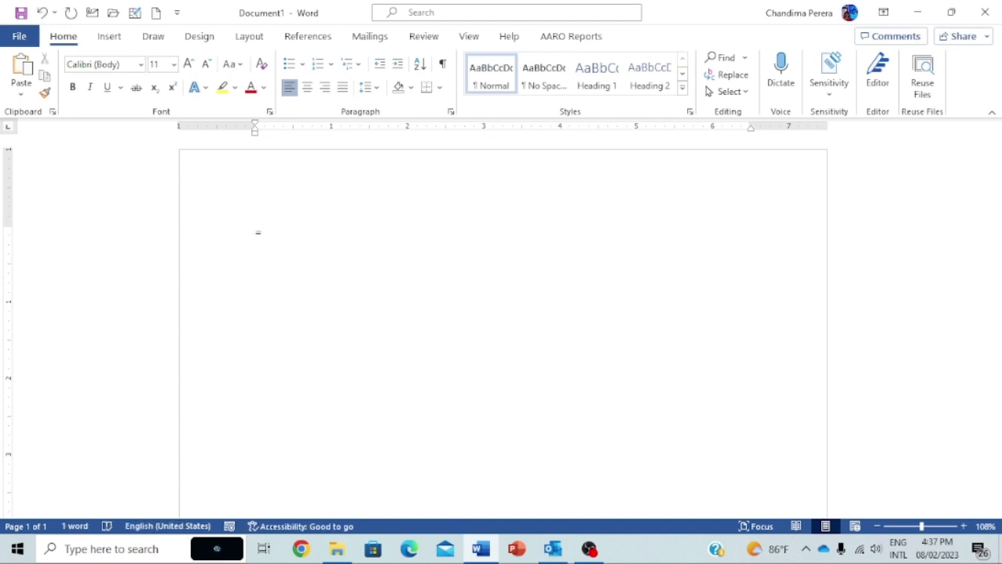
type("rand()")
key("Return")
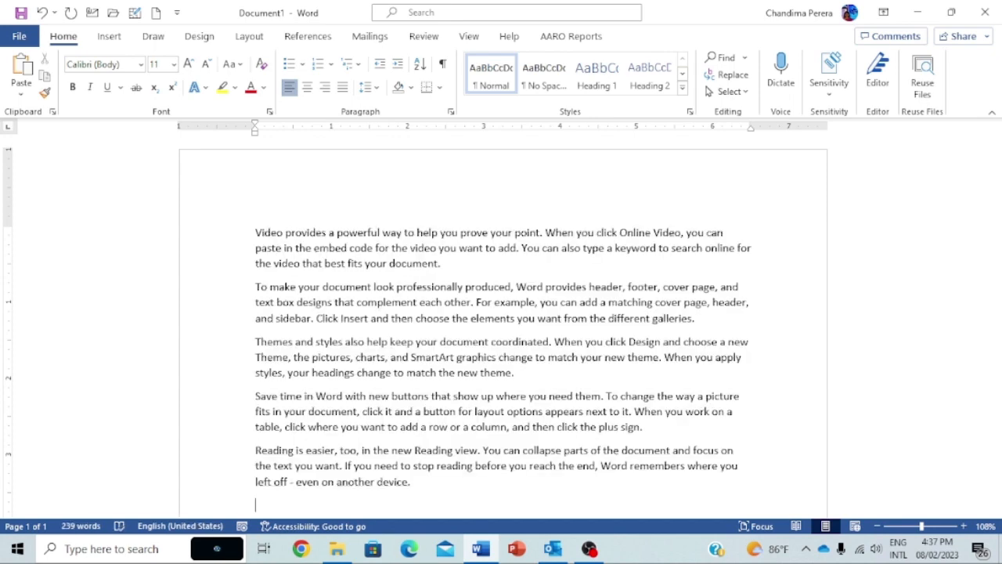
Leave an empty paragraph below the sample text and generate one paragraph of two sentences with =rand(1,2)
key("Return")
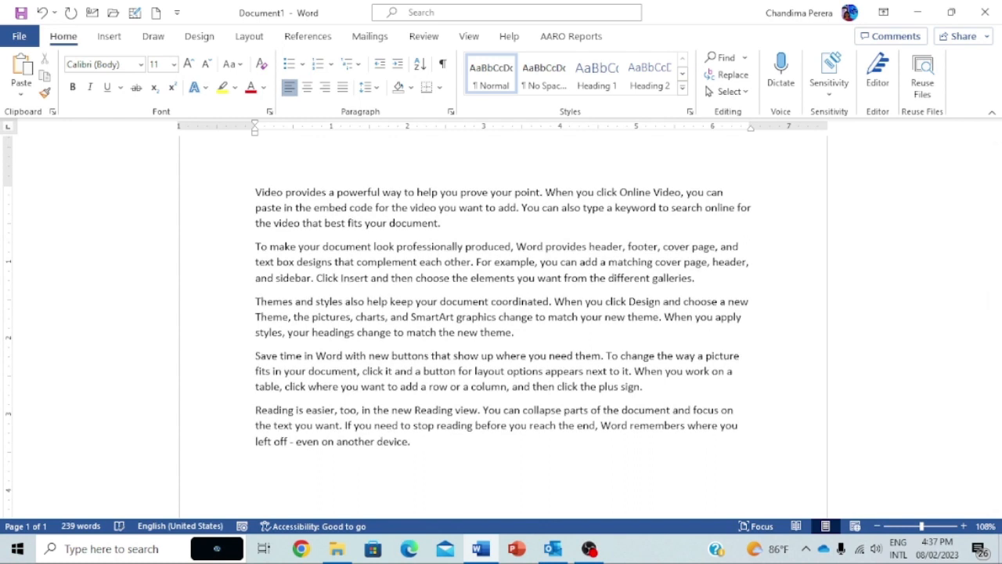
type("=rand(1,2")
scroll(315, 339, "down", 3)
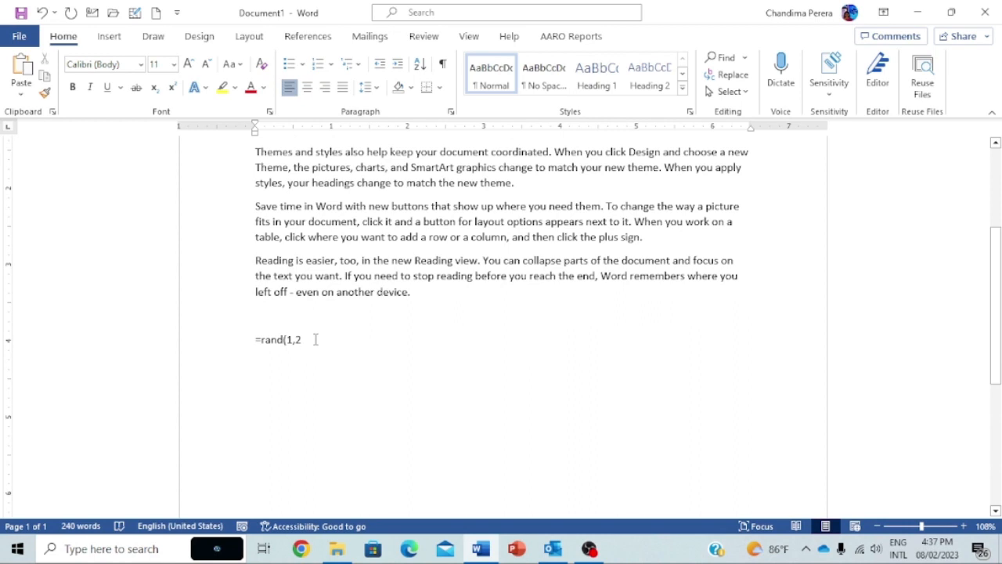
type(")")
key("Return")
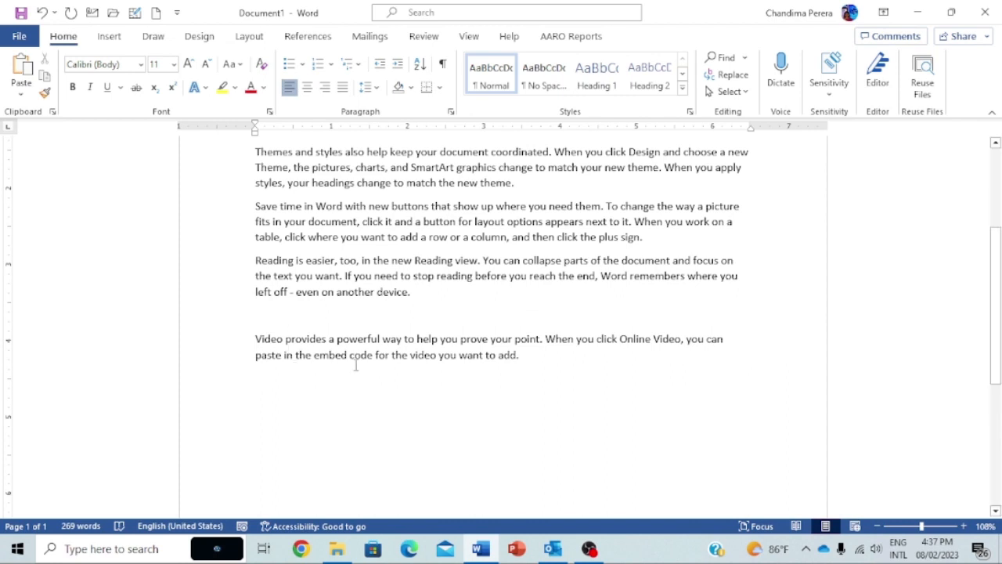
Generate ten more paragraphs of five sentences each with =rand(10,5)
type("=")
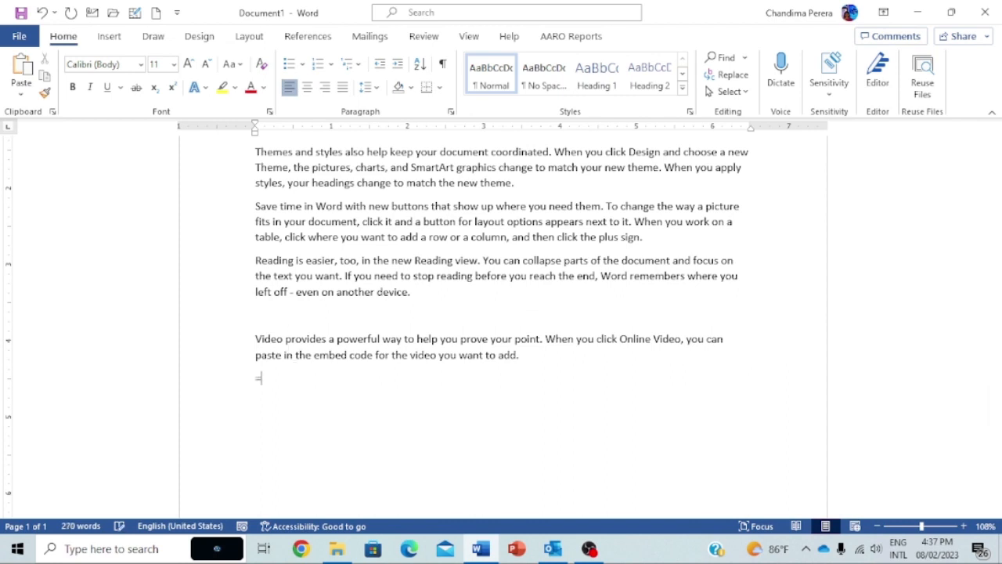
type("rand(10,5)")
key("Return")
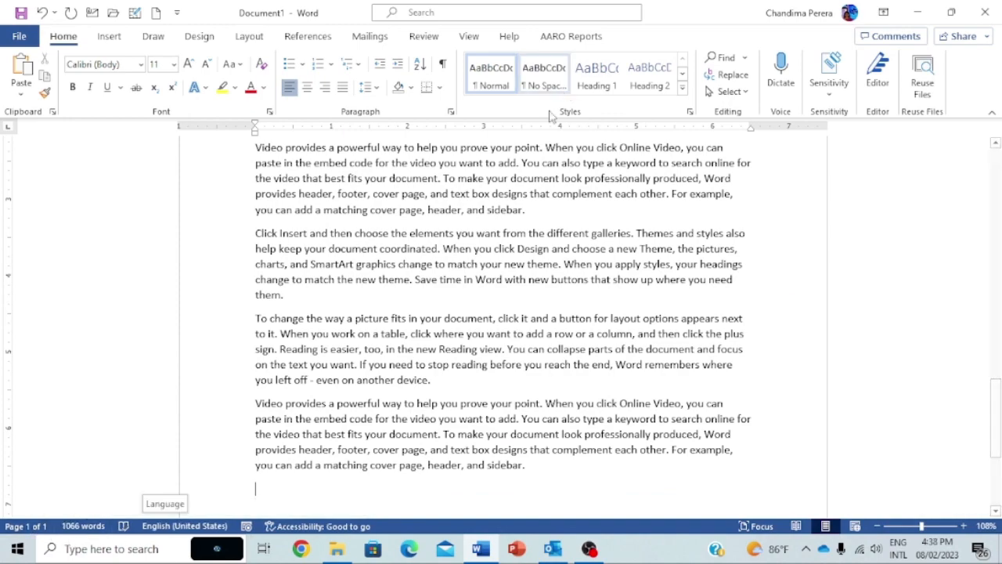
Review all the generated sample text across the document's pages from beginning to end
scroll(519, 231, "down", 5)
scroll(519, 231, "up", 15)
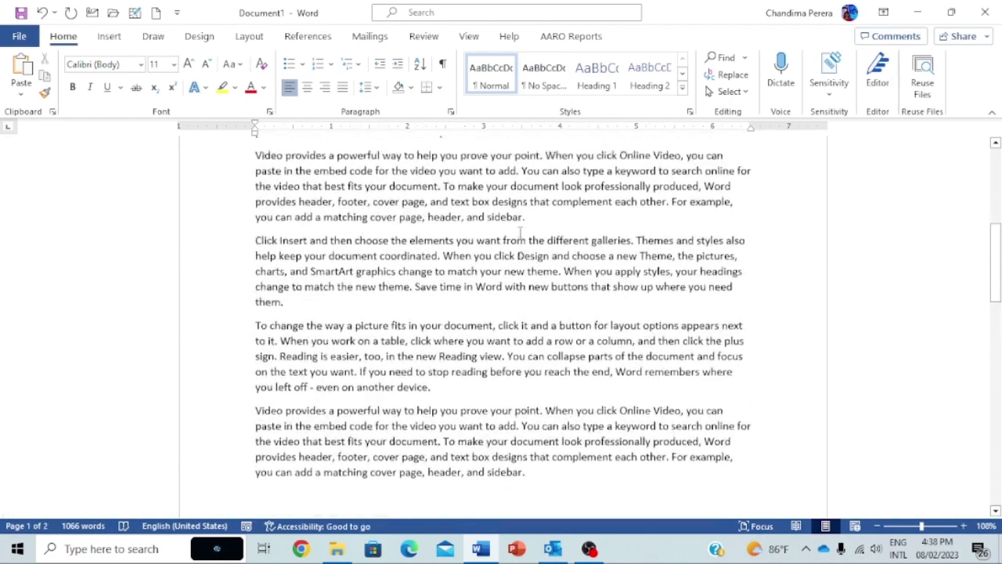
scroll(519, 229, "down", 15)
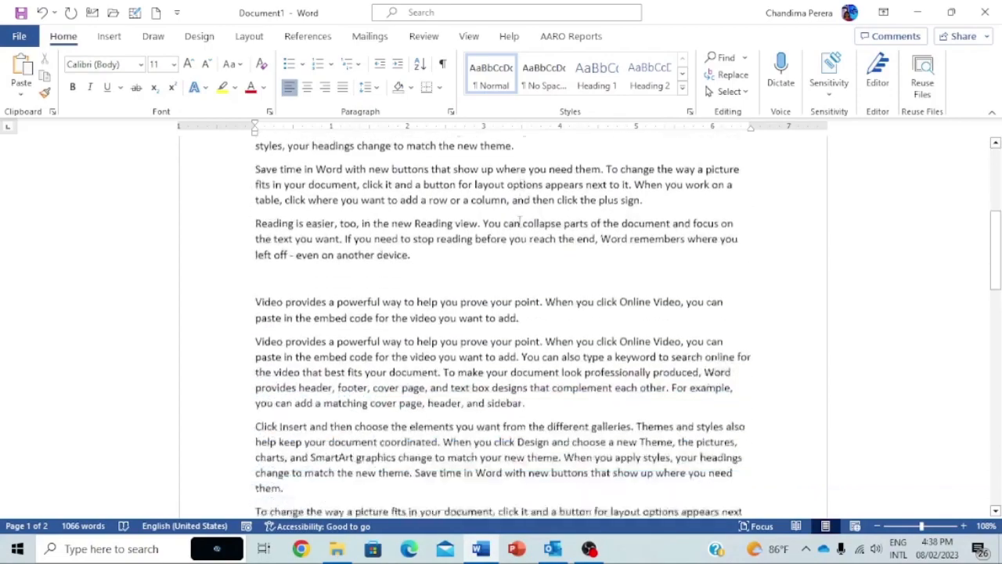
scroll(518, 221, "up", 10)
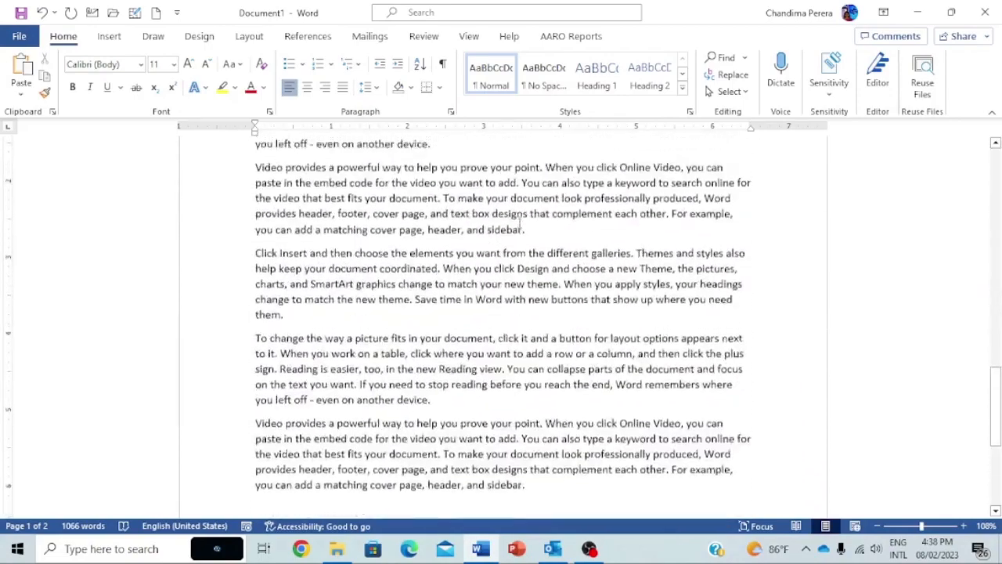
scroll(519, 222, "up", 5)
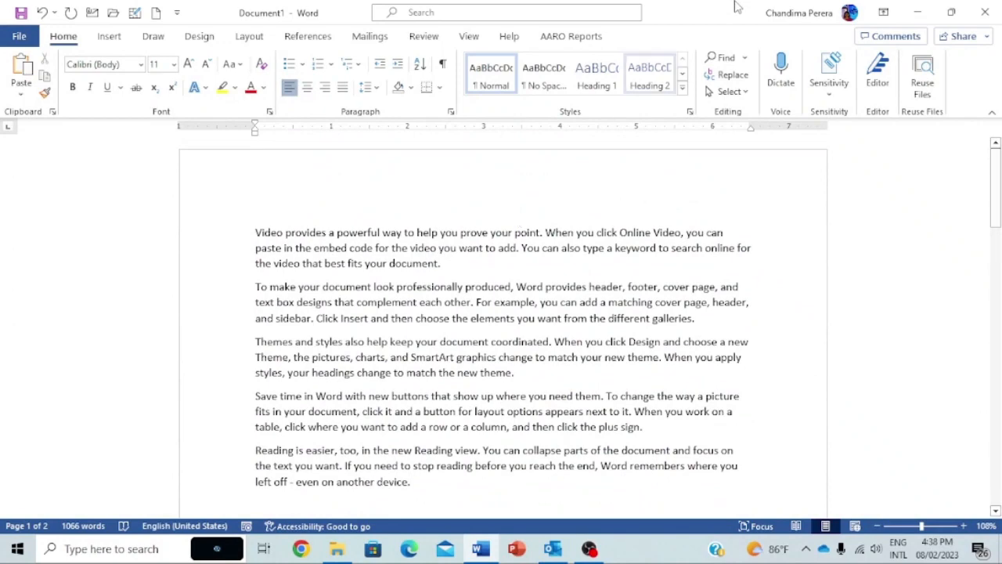
scroll(394, 306, "down", 3)
scroll(394, 306, "down", 9)
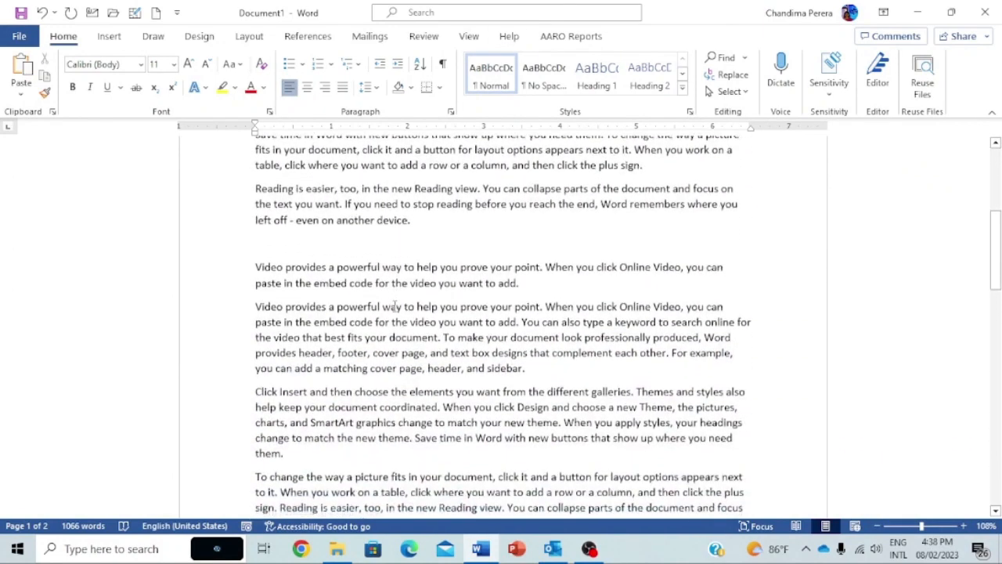
scroll(394, 306, "down", 2)
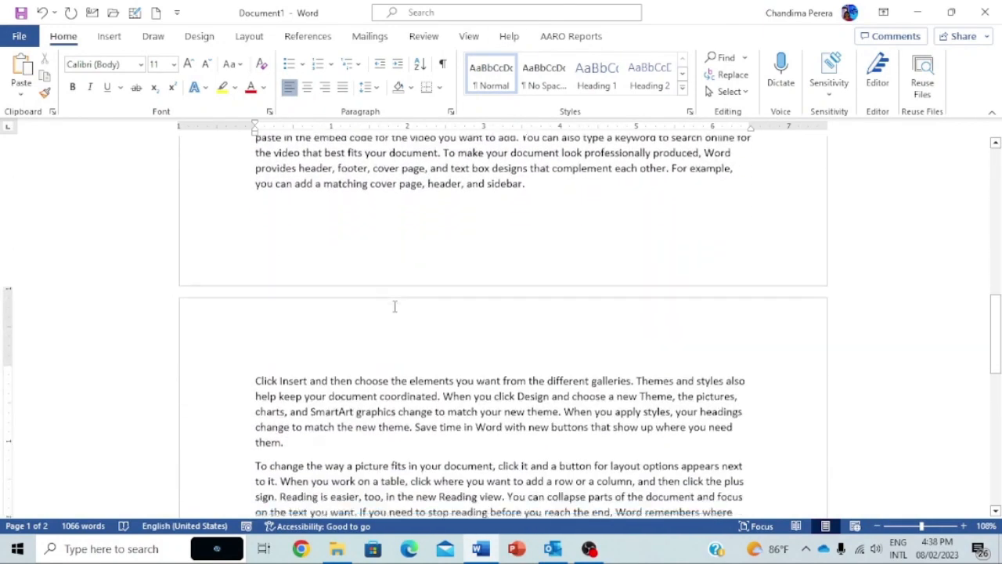
scroll(394, 306, "up", 10)
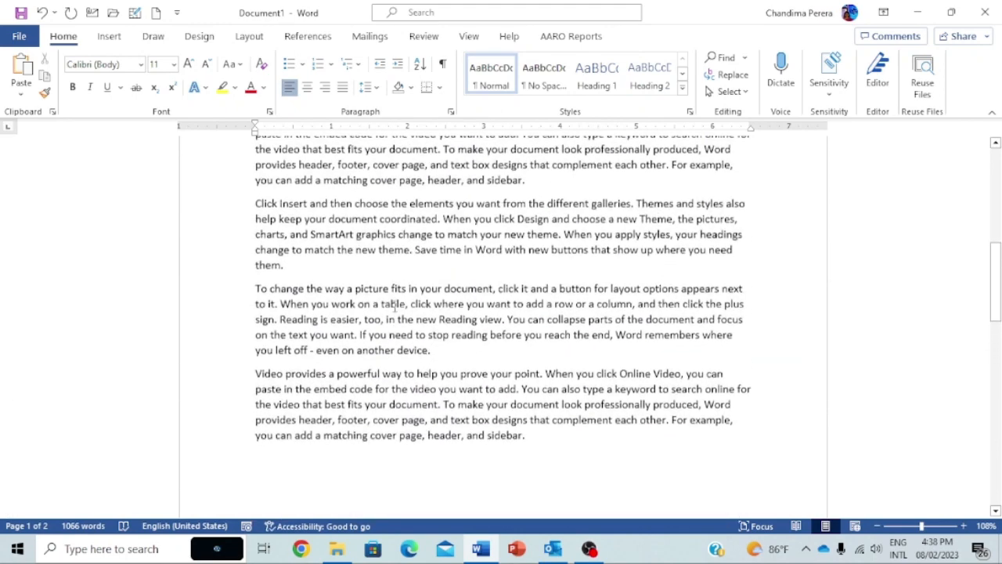
scroll(395, 306, "up", 1)
left_click(425, 298)
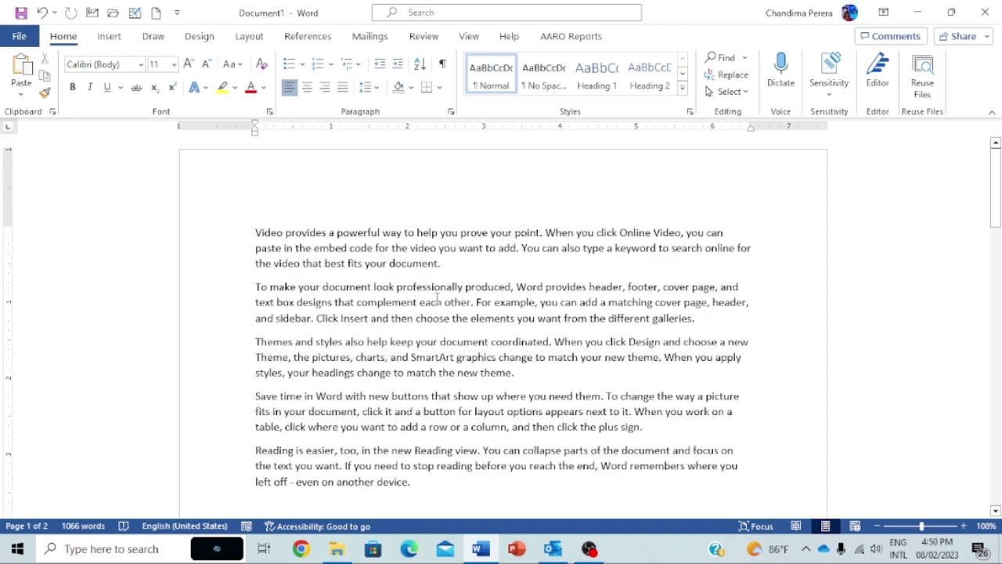
Insert about 20 empty paragraphs after the two-sentence paragraph to push the following text onto the next page
scroll(437, 296, "down", 6)
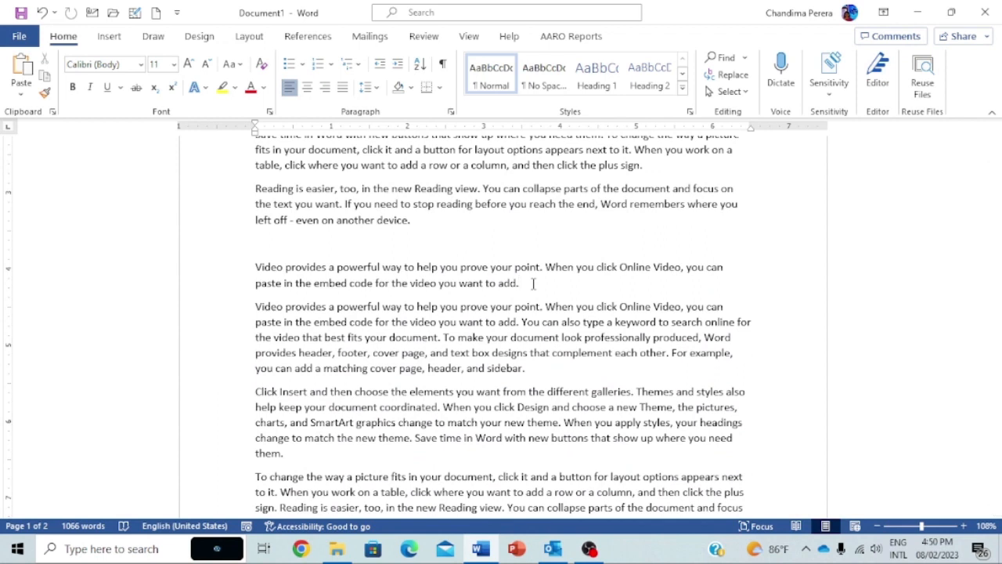
key("Return")
key("Return")
key("Return")
key("Return")
key("Return")
key("Return")
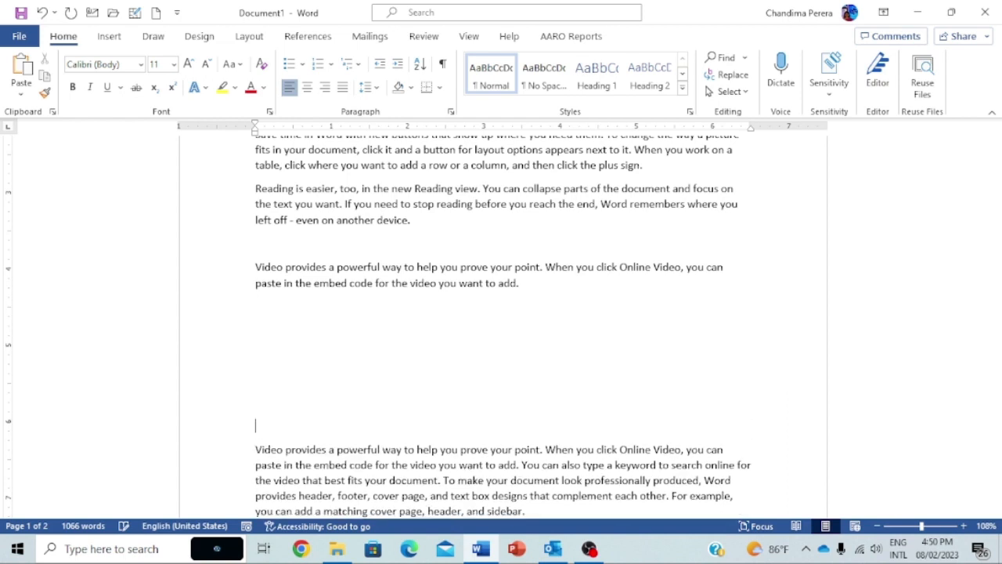
key("Return")
key("Return")
key("Return")
key("Return")
key("Return")
key("Return")
key("Return")
key("Return")
key("Return")
key("Return")
key("Return")
key("Return")
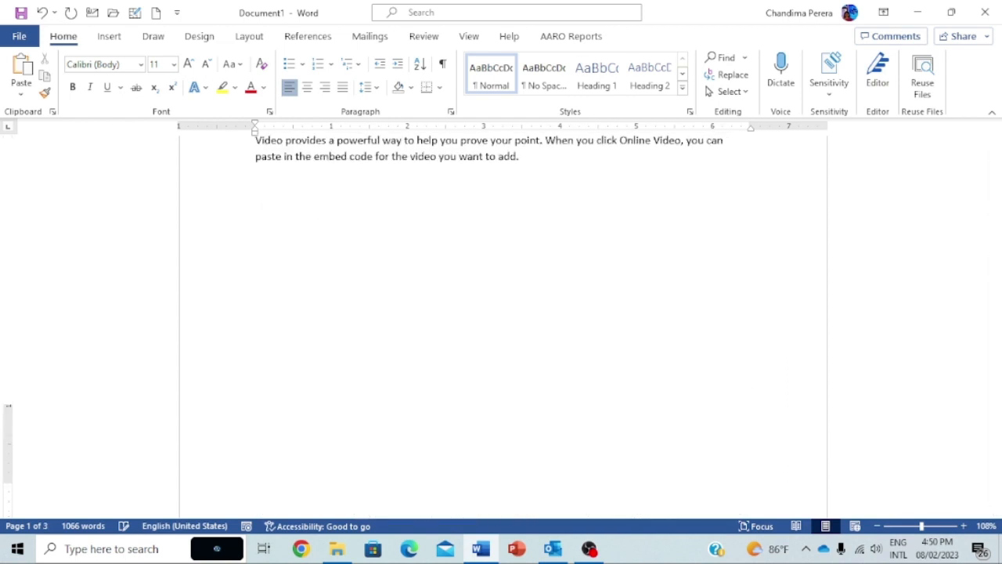
key("Return")
key("Return")
key("Return")
Return to the first page's text and show the paragraph marks and other hidden formatting symbols
key("Up")
key("Up")
key("Up")
key("Up")
key("Up")
key("Up")
key("Up")
key("Up")
key("Up")
key("Up")
key("Up")
key("Up")
key("Up")
key("Up")
key("Up")
key("Up")
key("Up")
key("Up")
key("Up")
key("Up")
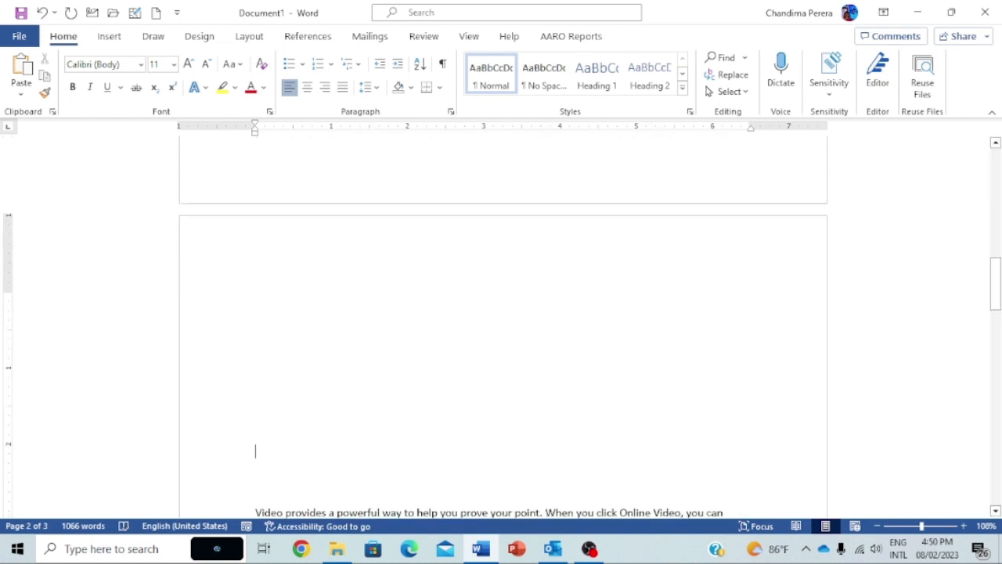
key("Up")
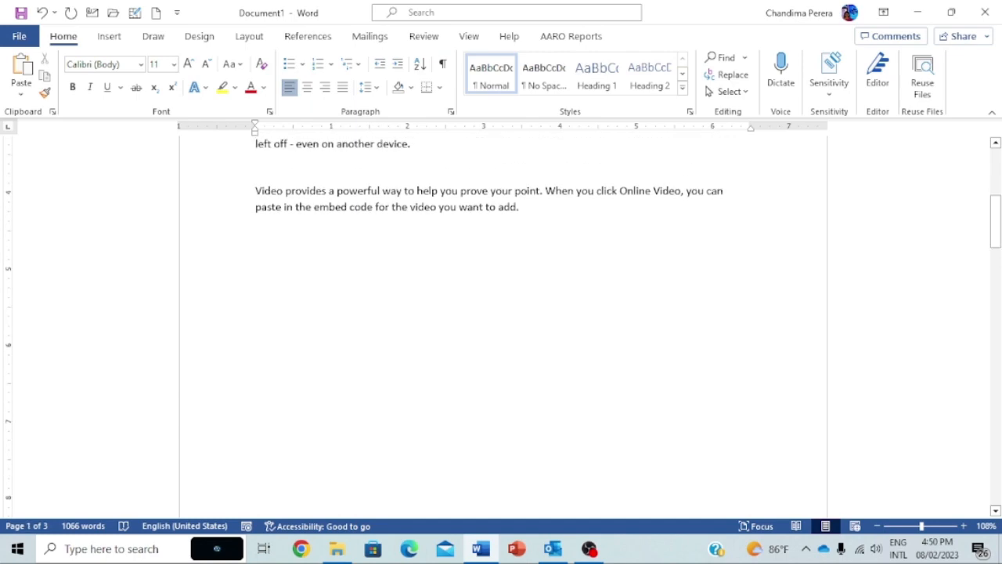
key("Up")
key("Up")
key("Up")
key("Up")
key("Up")
key("Up")
key("Up")
key("Up")
key("Up")
key("Up")
key("Up")
key("Up")
key("Up")
key("Up")
key("Up")
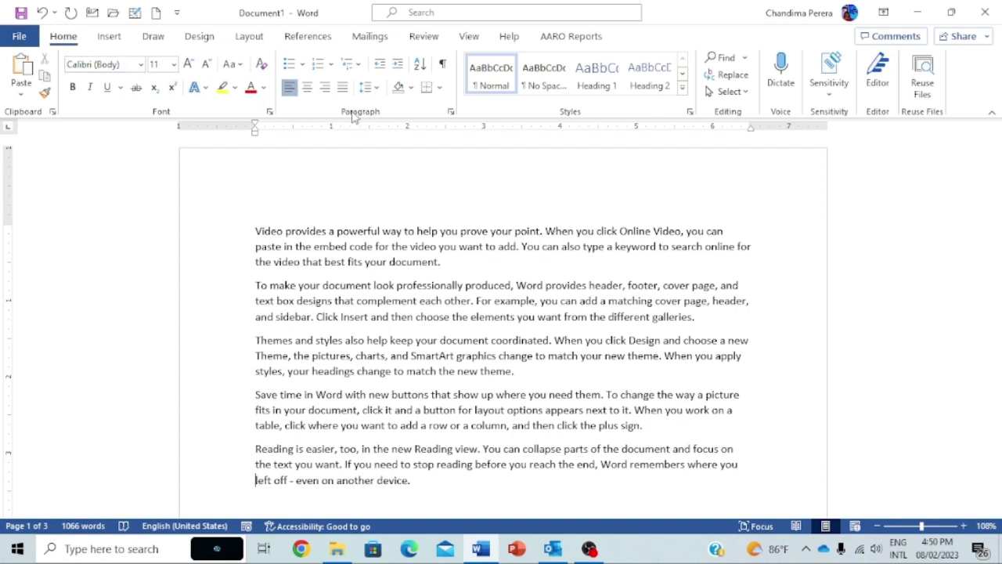
left_click(443, 67)
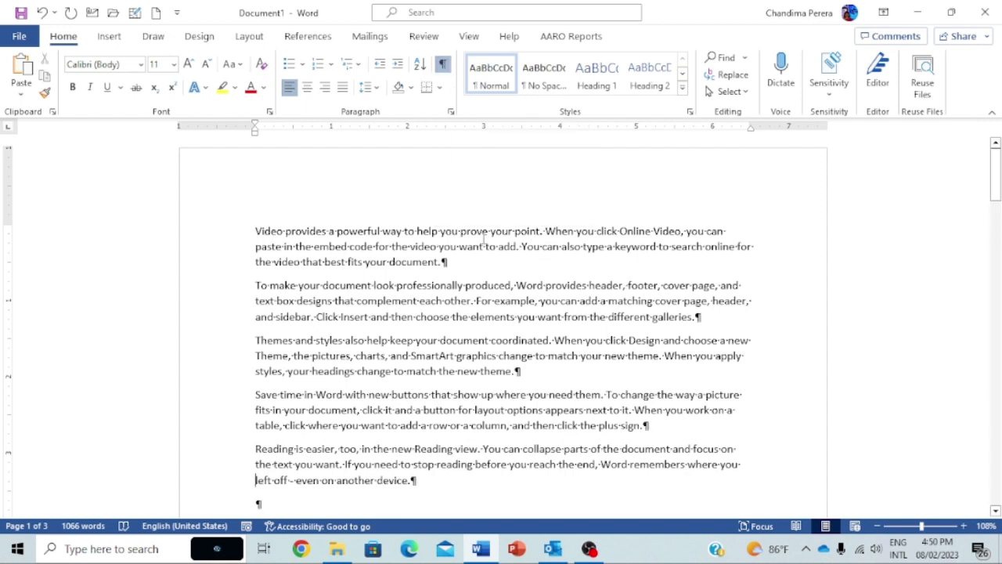
Examine the paragraph marks at the paragraph ends and in the empty lines spanning the first two pages
left_click_drag(440, 261, 449, 261)
left_click(695, 319)
left_click(451, 261)
scroll(586, 335, "down", 4)
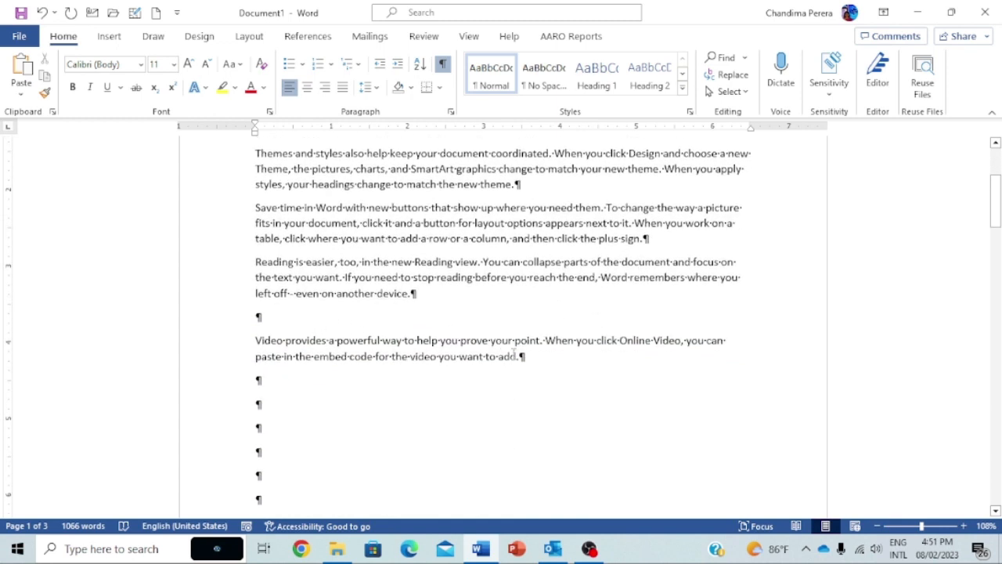
scroll(514, 353, "down", 1)
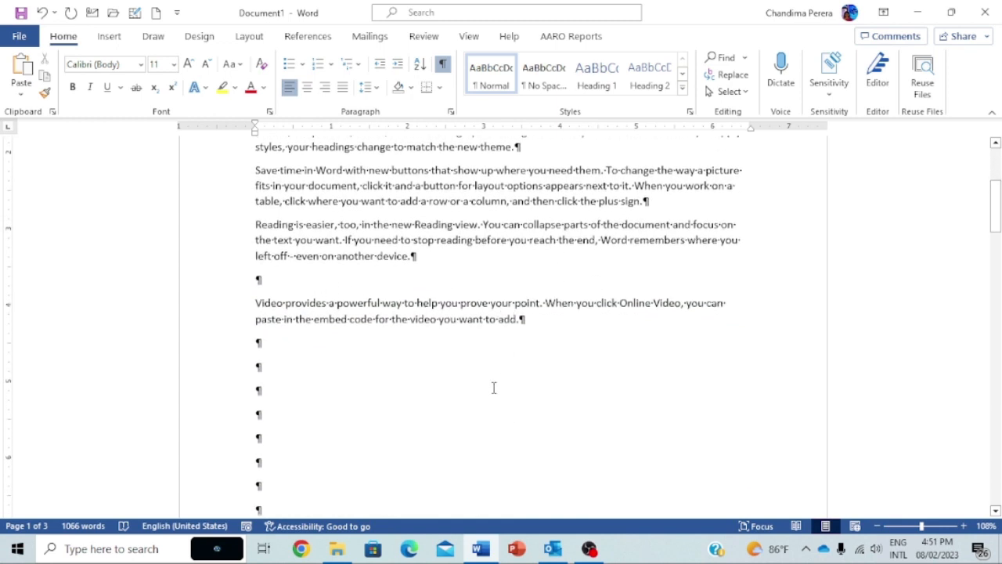
scroll(275, 358, "down", 4)
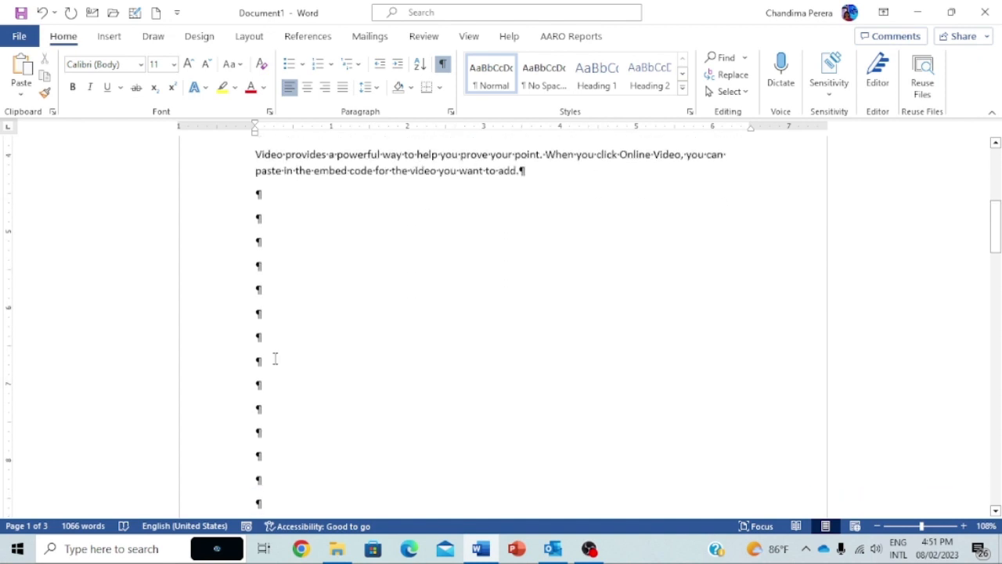
scroll(274, 359, "down", 3)
scroll(275, 358, "down", 10)
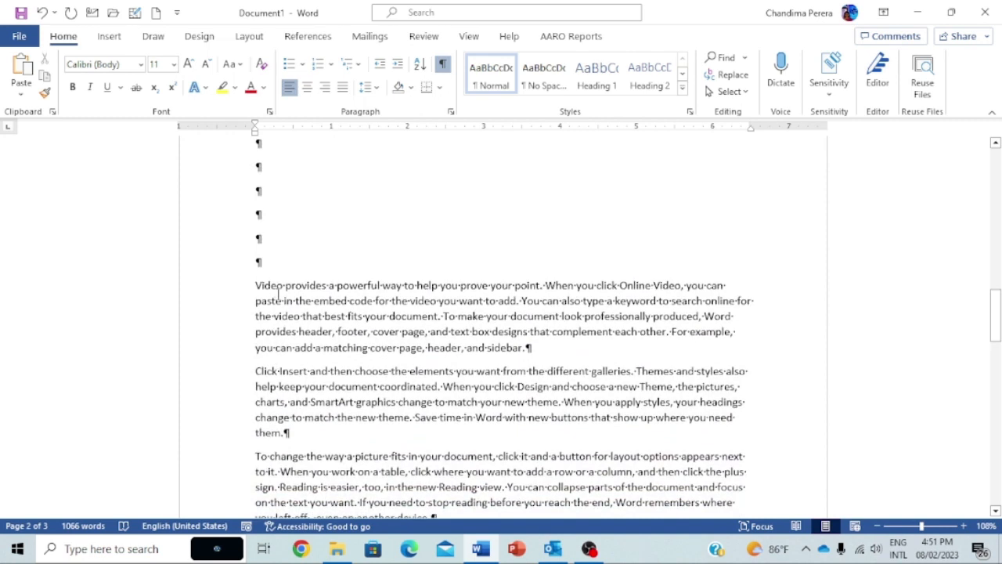
scroll(279, 296, "up", 2)
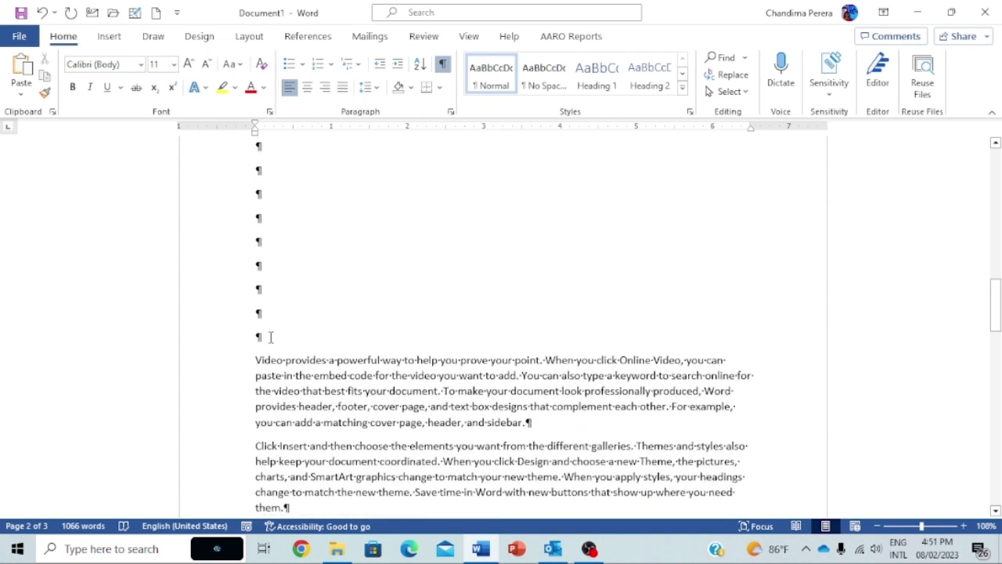
scroll(270, 336, "up", 5)
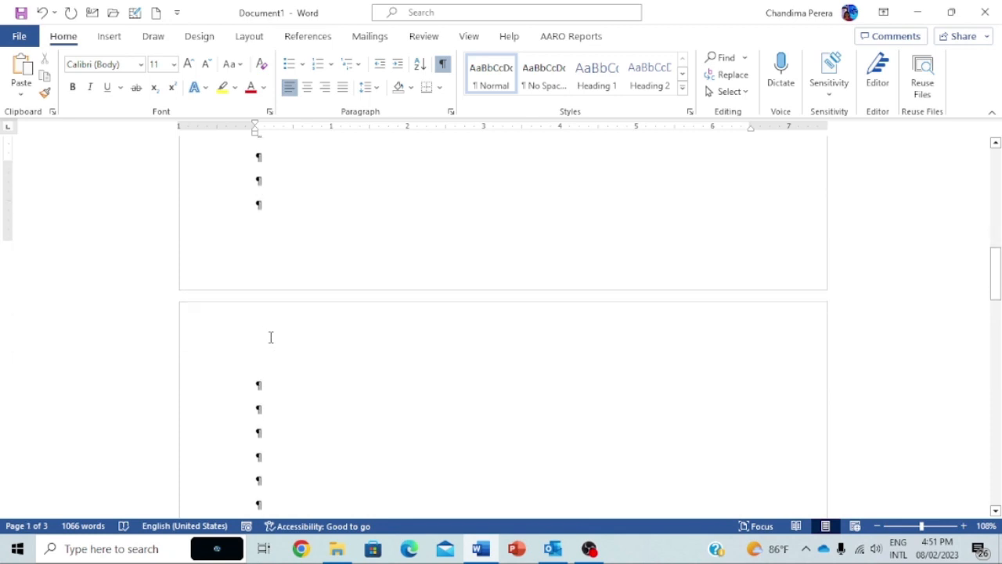
scroll(270, 336, "down", 5)
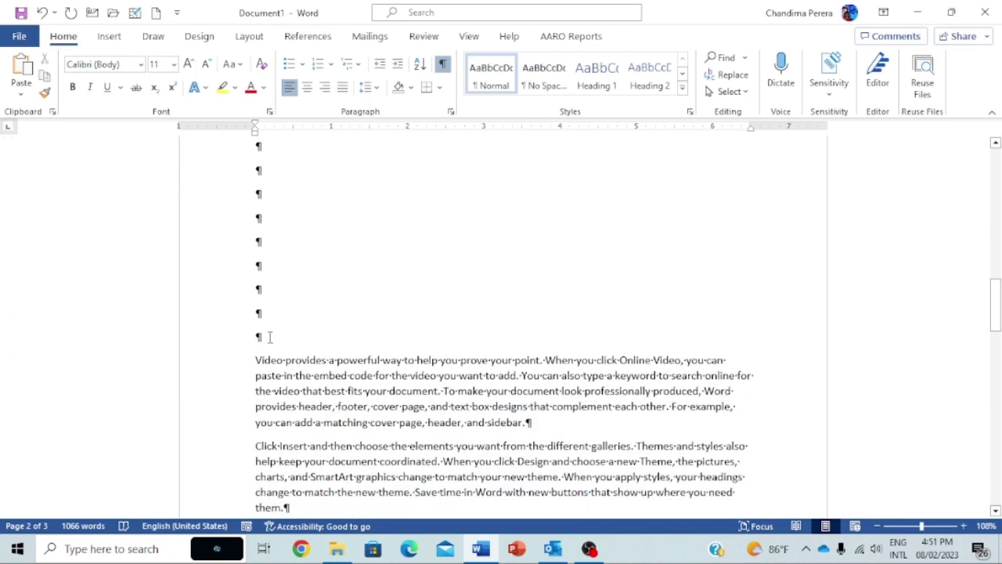
Delete all the empty paragraphs between the two-sentence paragraph and the text that follows it
left_click_drag(269, 336, 242, 252)
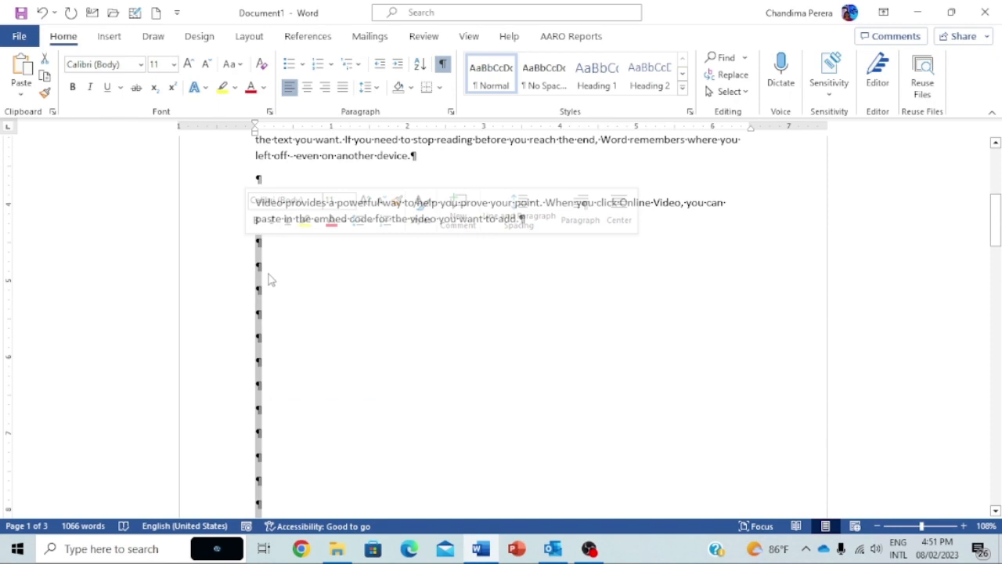
key("Delete")
key("Delete")
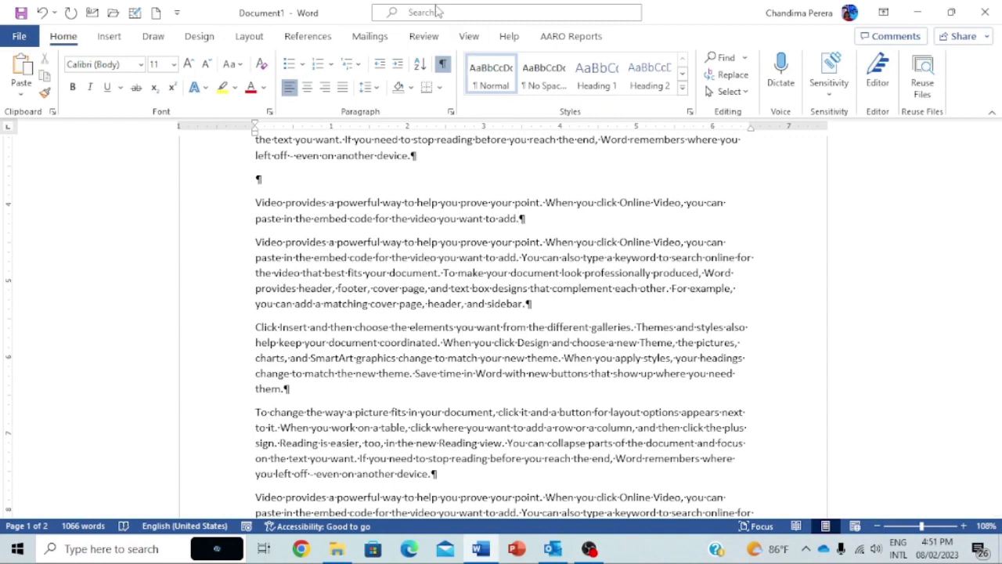
Look over the available page and section break types without inserting one
left_click(469, 36)
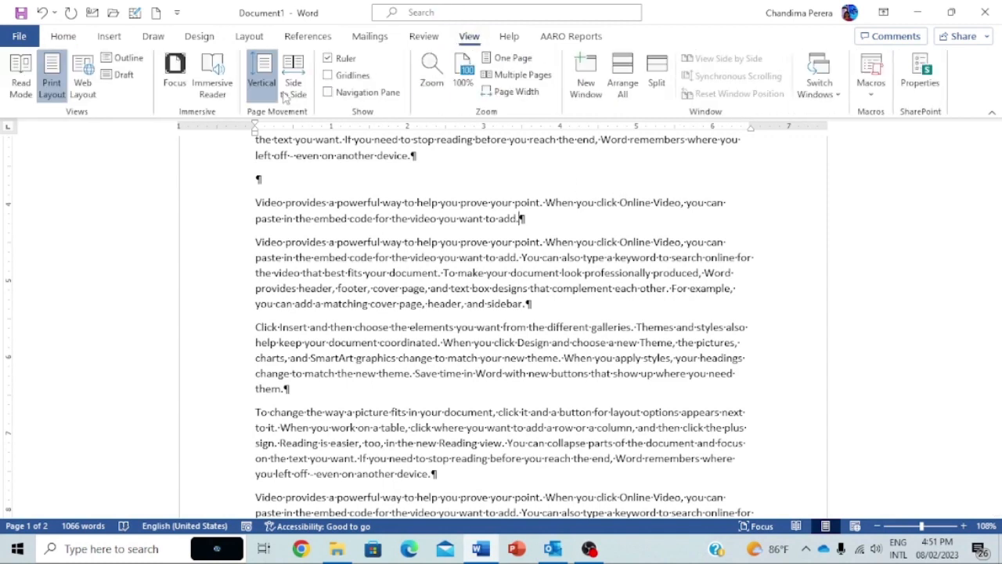
left_click(249, 39)
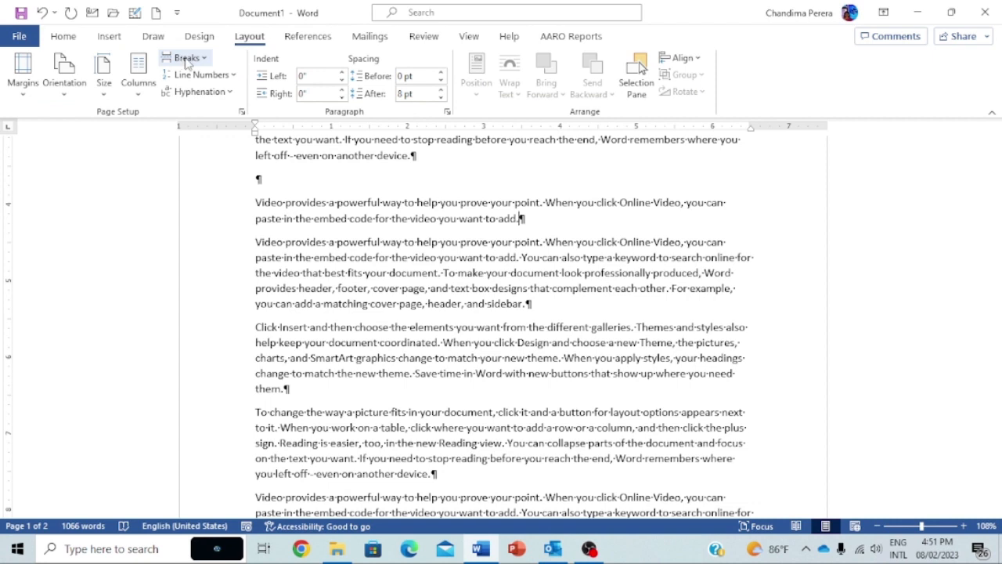
left_click(206, 61)
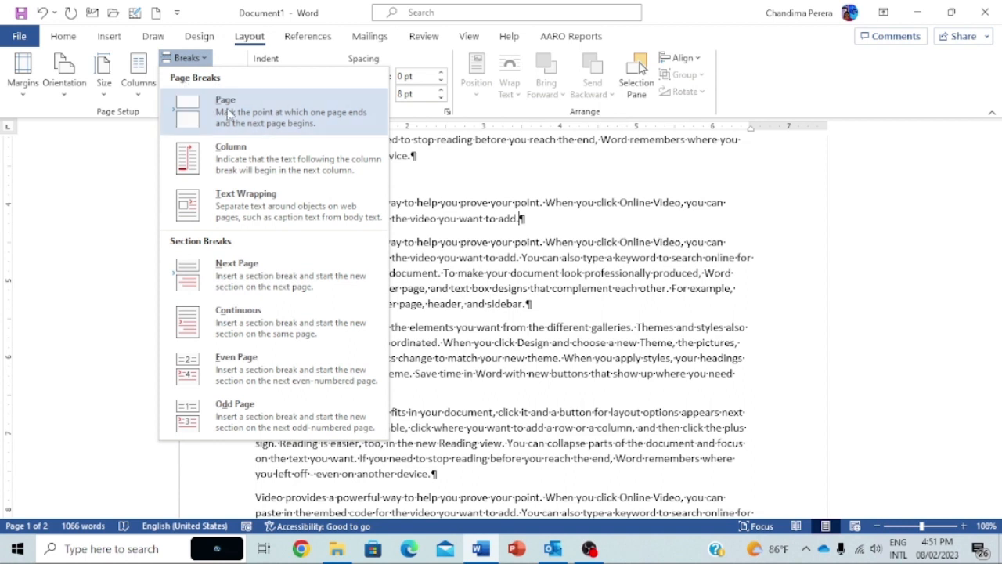
left_click(572, 296)
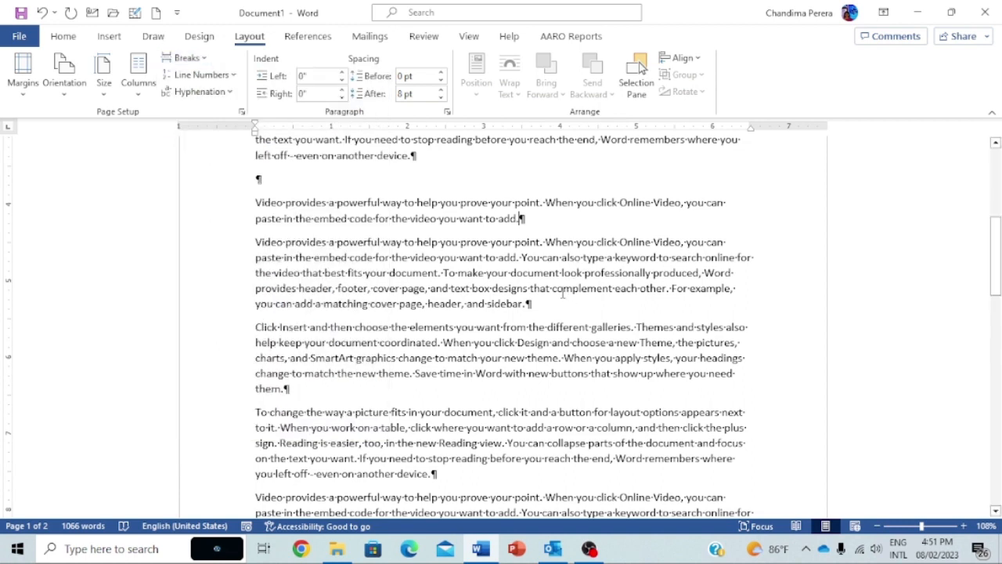
Insert a page break directly after the paragraph ending "even on another device." on the first page
scroll(562, 293, "up", 10)
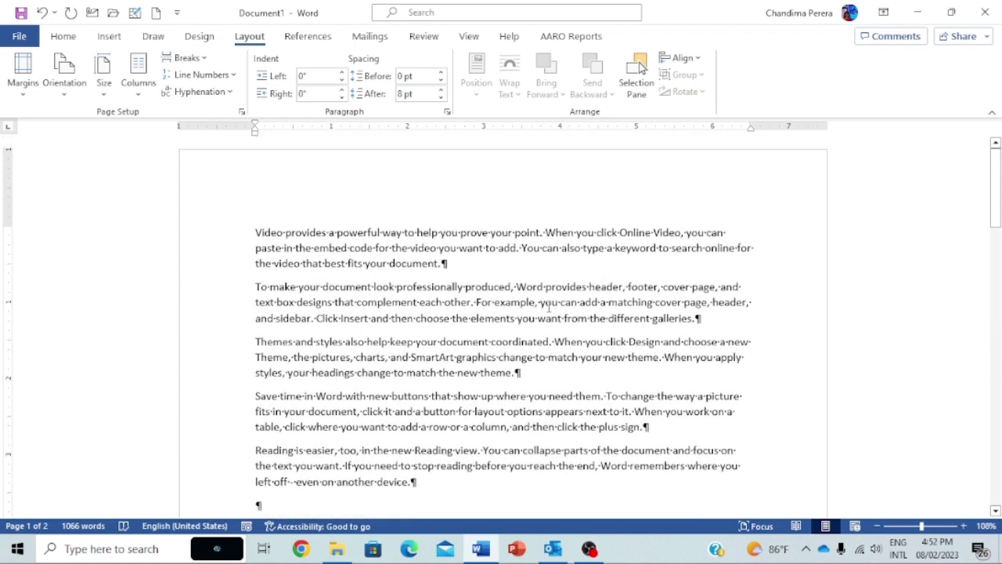
scroll(549, 307, "down", 5)
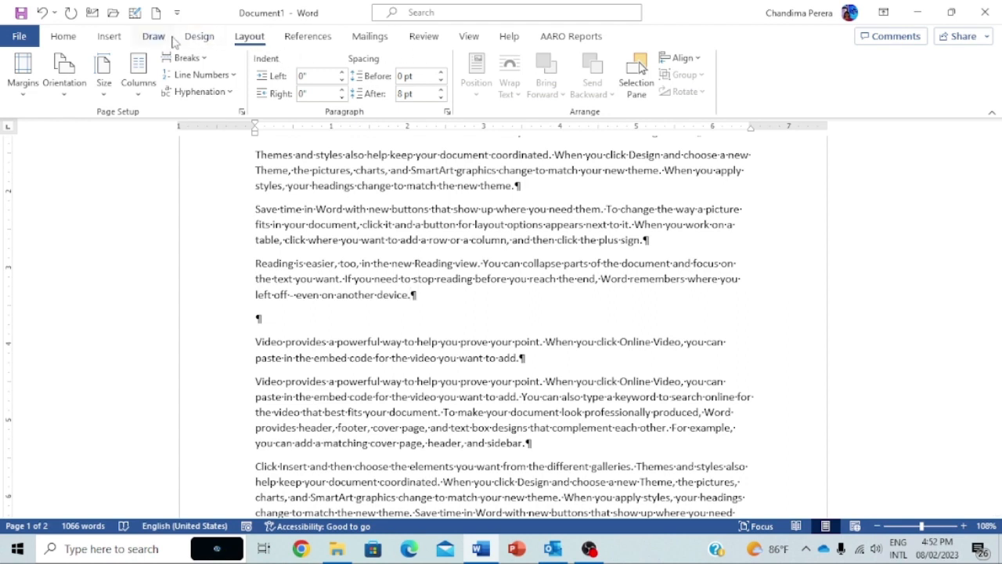
left_click(203, 59)
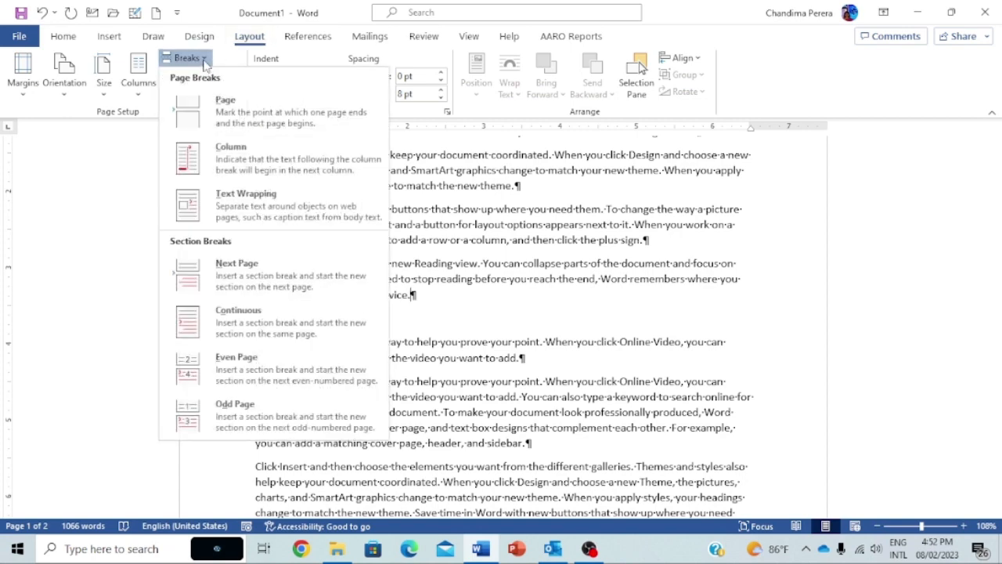
left_click(460, 302)
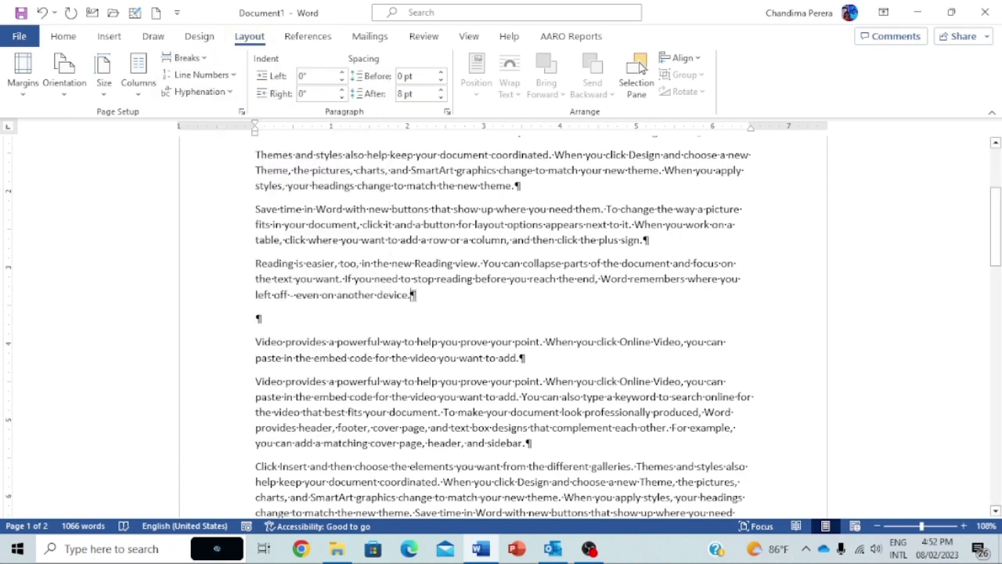
key("ctrl+Return")
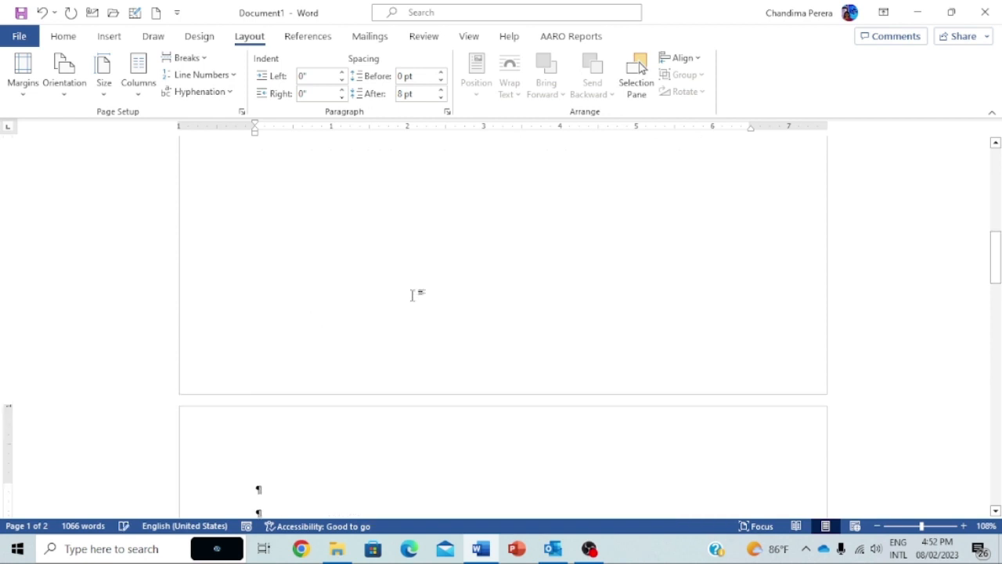
Delete the two empty paragraphs above the text at the start of the second page
scroll(412, 290, "down", 3)
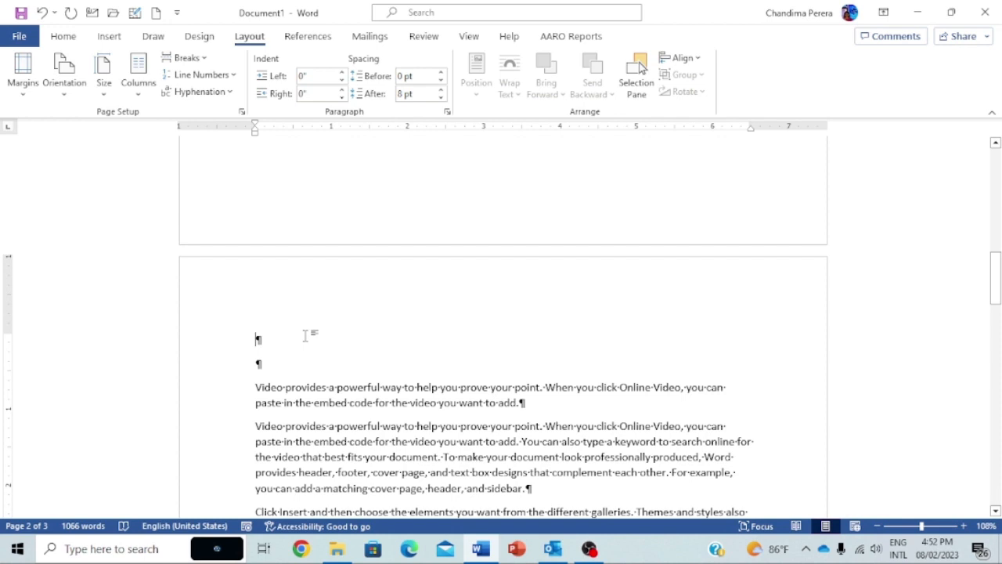
key("Delete")
key("Delete")
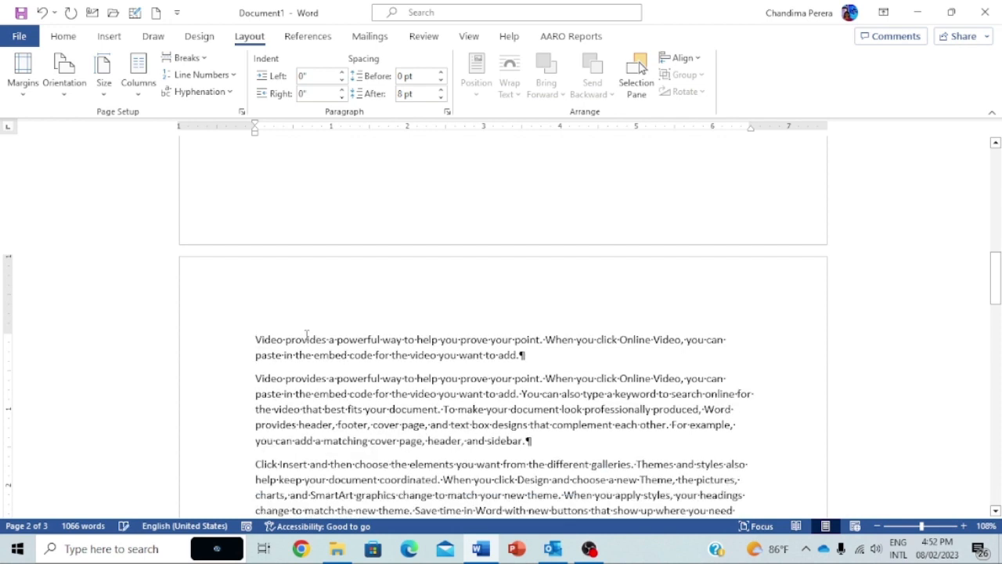
Inspect the page break marker on the first page, hiding the formatting marks and showing them again
scroll(309, 361, "up", 8)
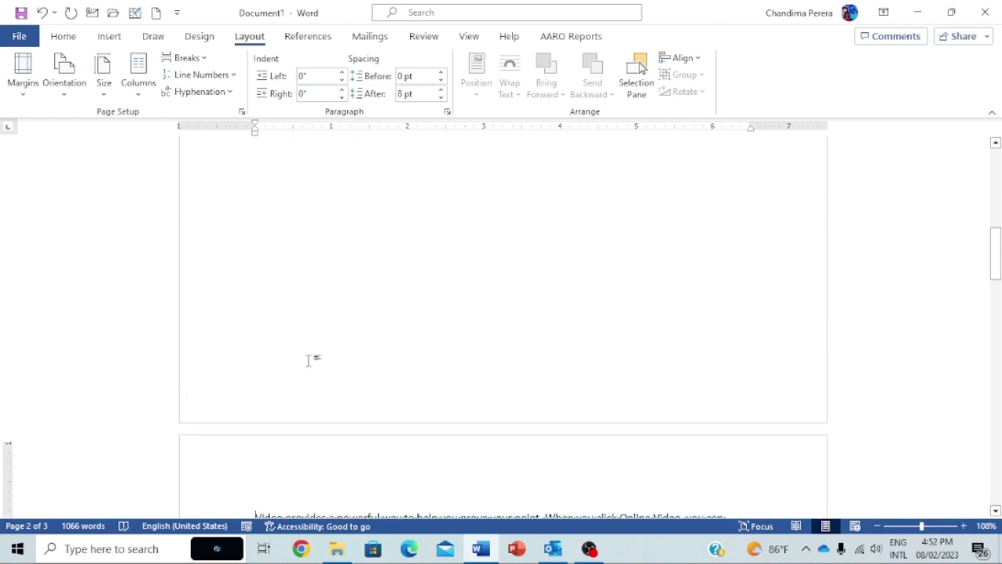
scroll(309, 362, "up", 2)
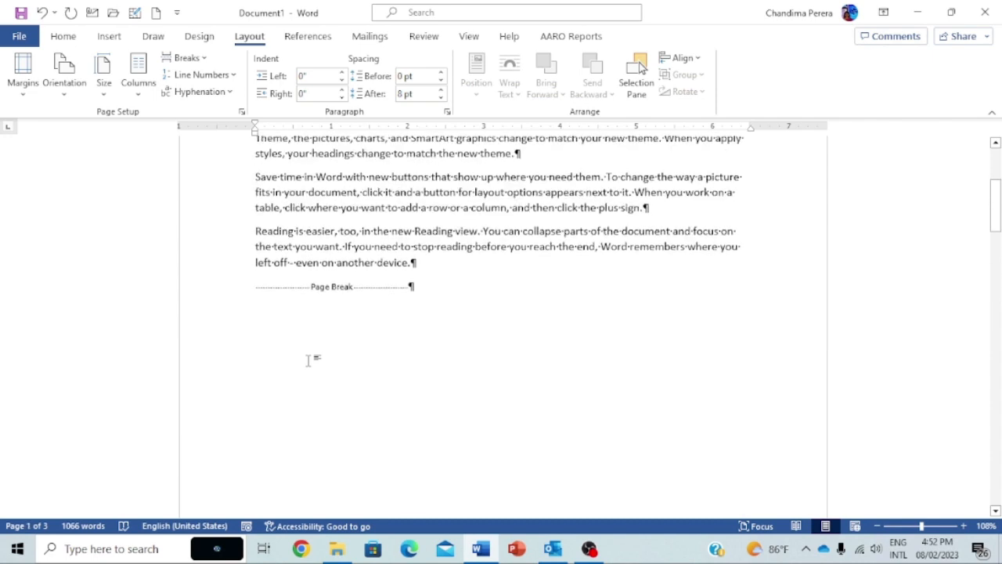
left_click(431, 290)
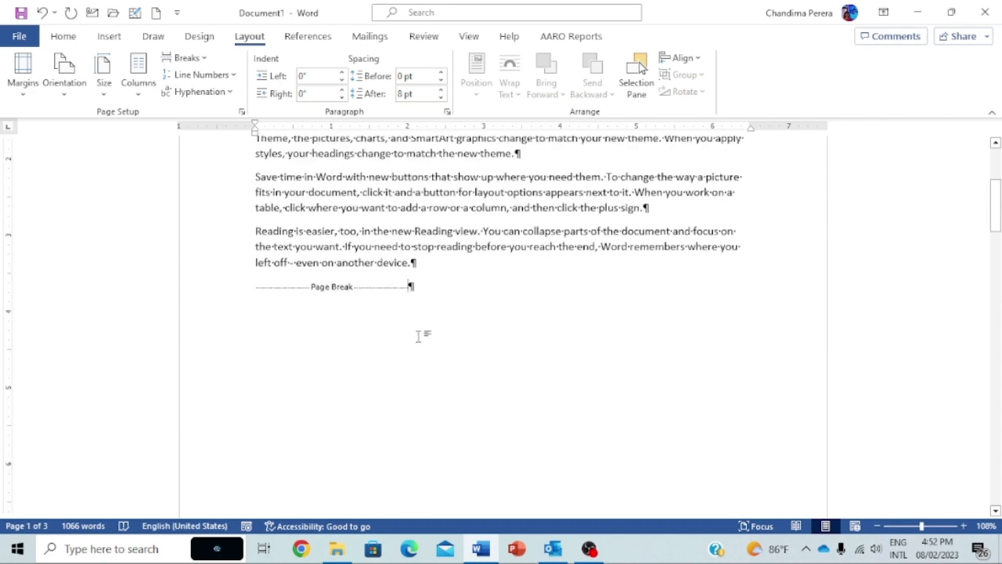
left_click(63, 37)
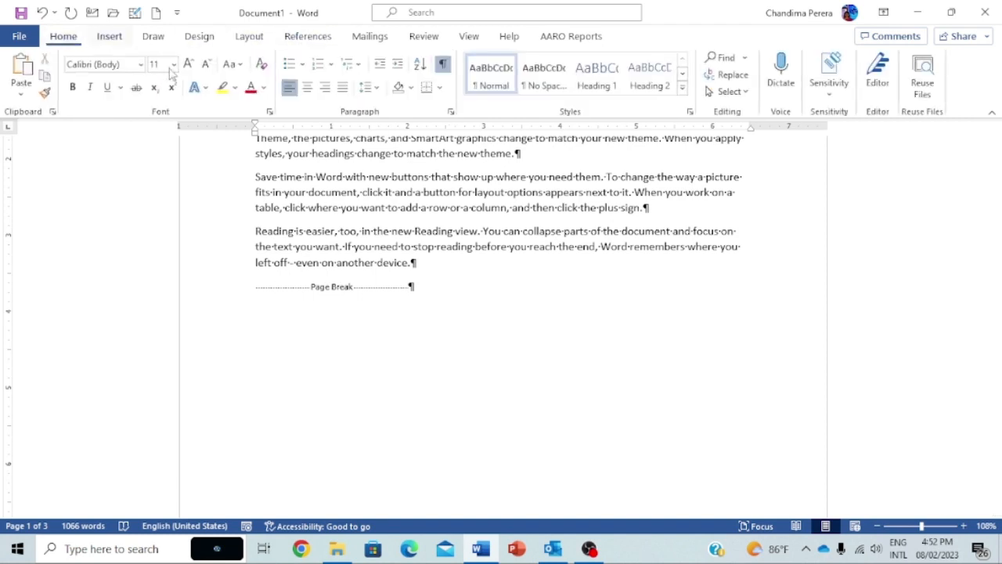
left_click(442, 66)
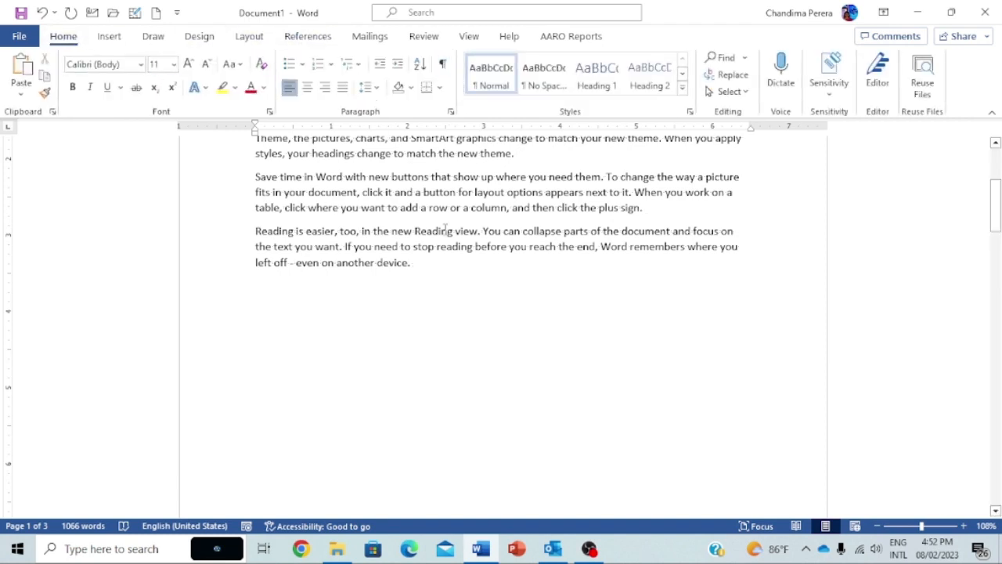
scroll(439, 266, "down", 1)
scroll(439, 266, "up", 2)
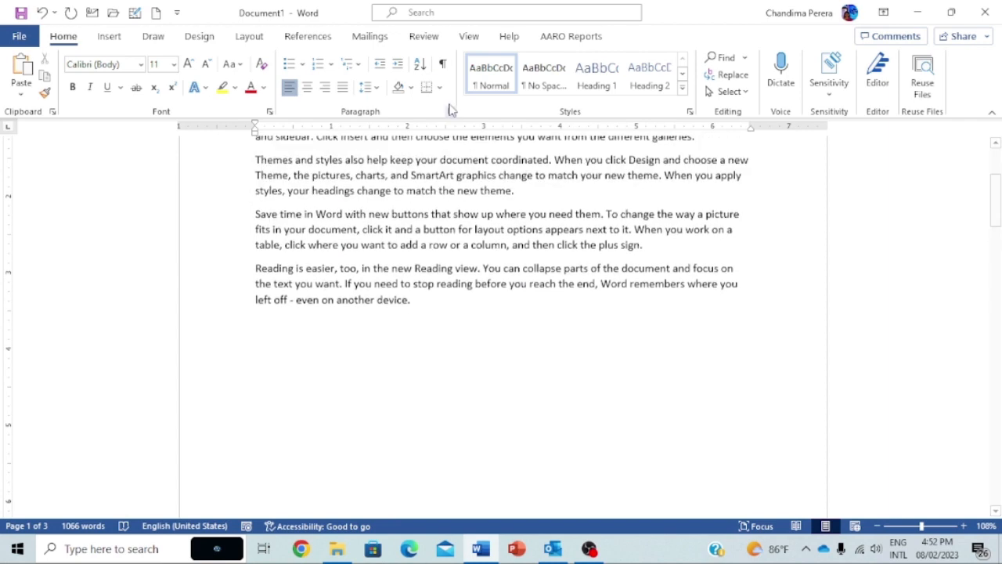
left_click(442, 66)
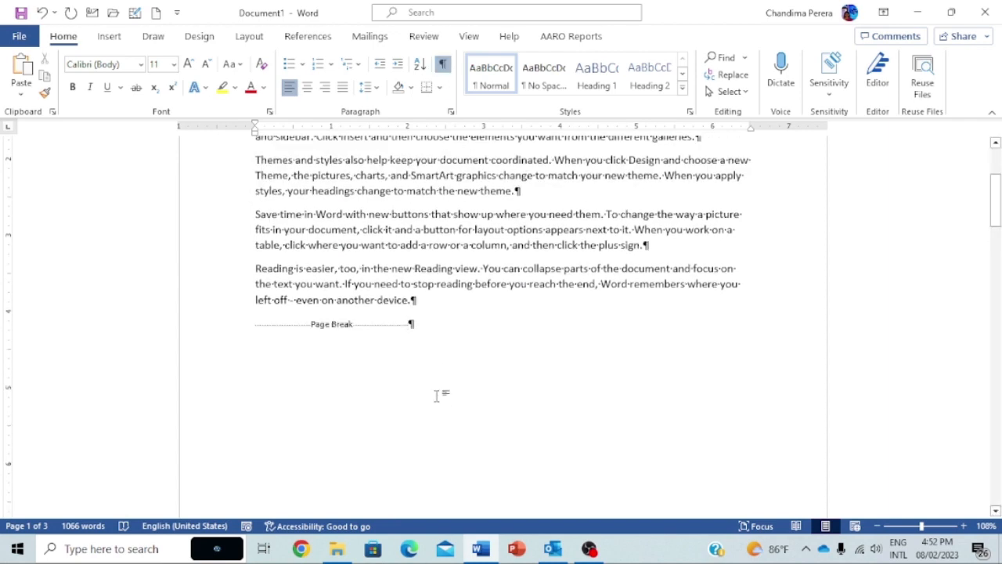
Generate five four-sentence sample paragraphs with =rand(5,4) between the paragraph ending "even on another device." and the page break, leaving an empty line before them
scroll(439, 396, "down", 10)
scroll(439, 396, "up", 8)
left_click(424, 300)
key("Return")
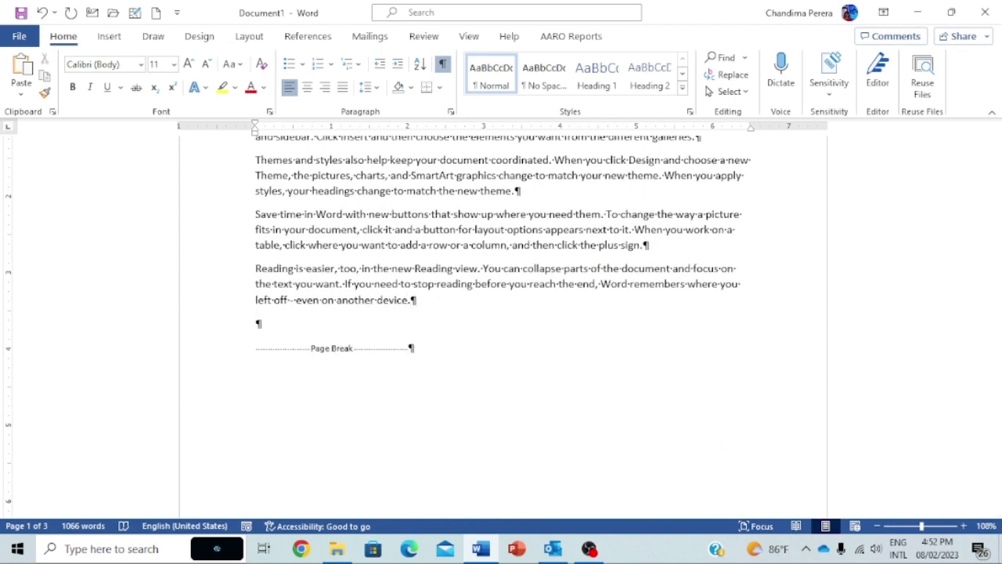
key("Return")
type("=")
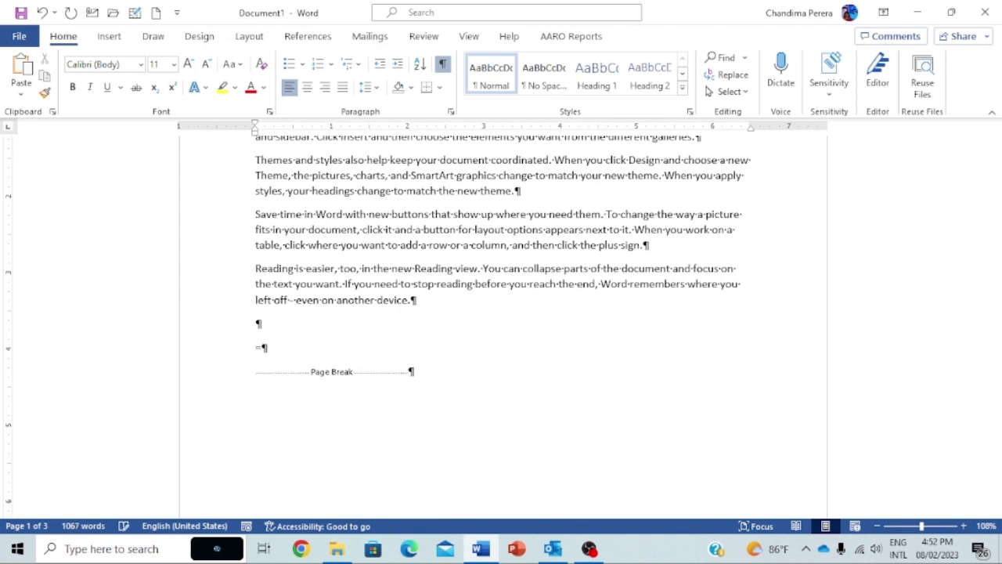
type("rand(5,4)")
key("Return")
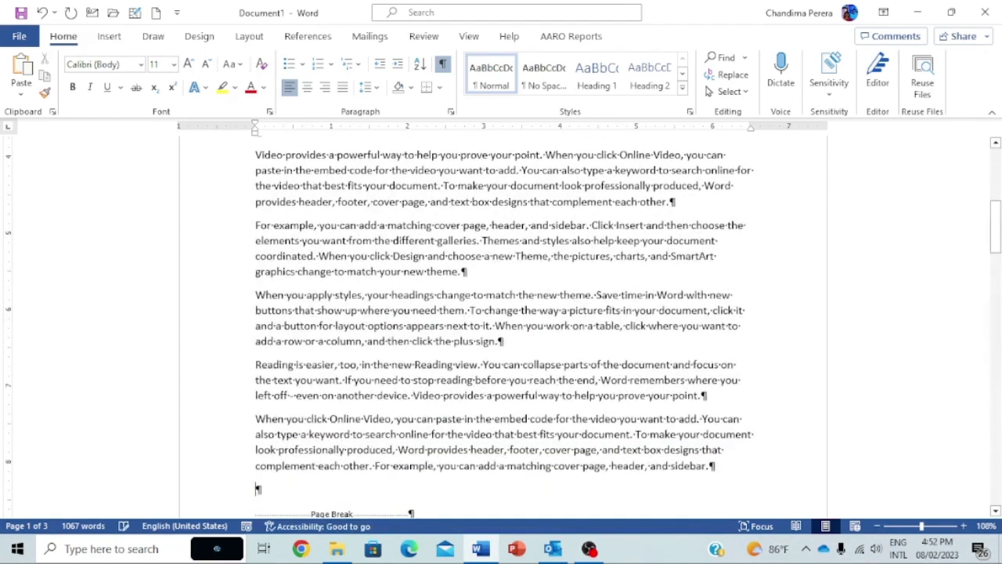
Add another empty paragraph above the page break and examine how the following pages are laid out
scroll(407, 392, "down", 7)
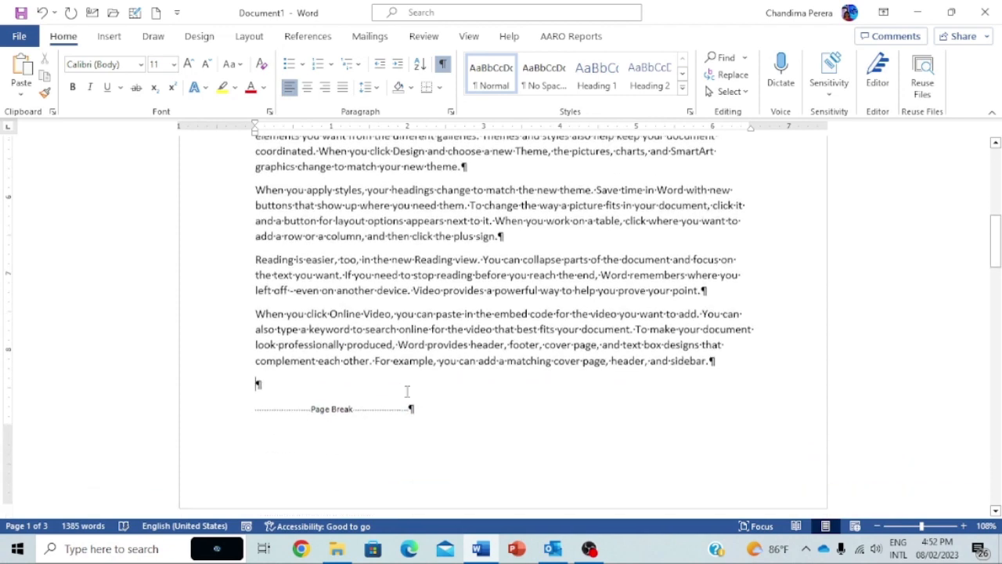
scroll(407, 395, "up", 6)
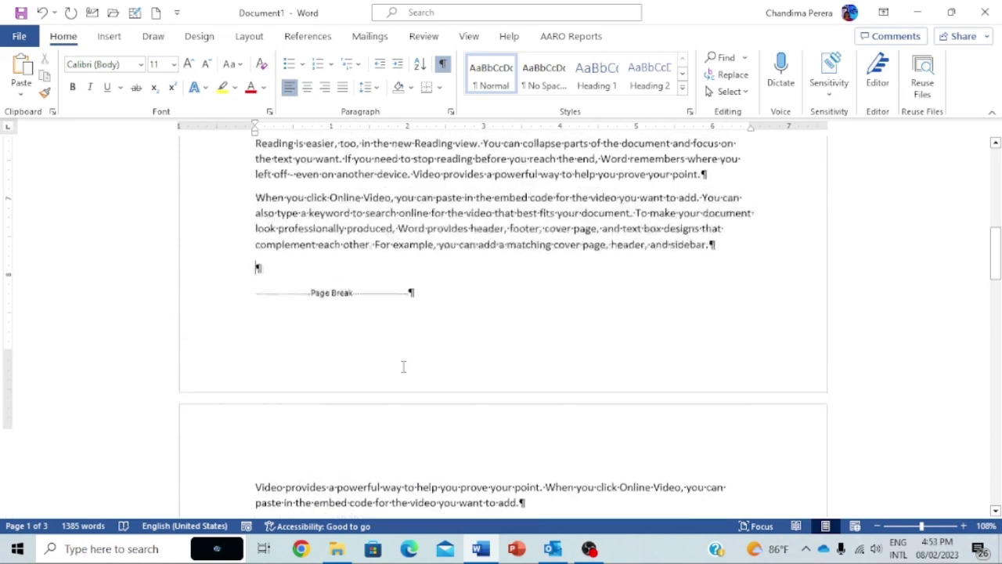
scroll(354, 401, "down", 6)
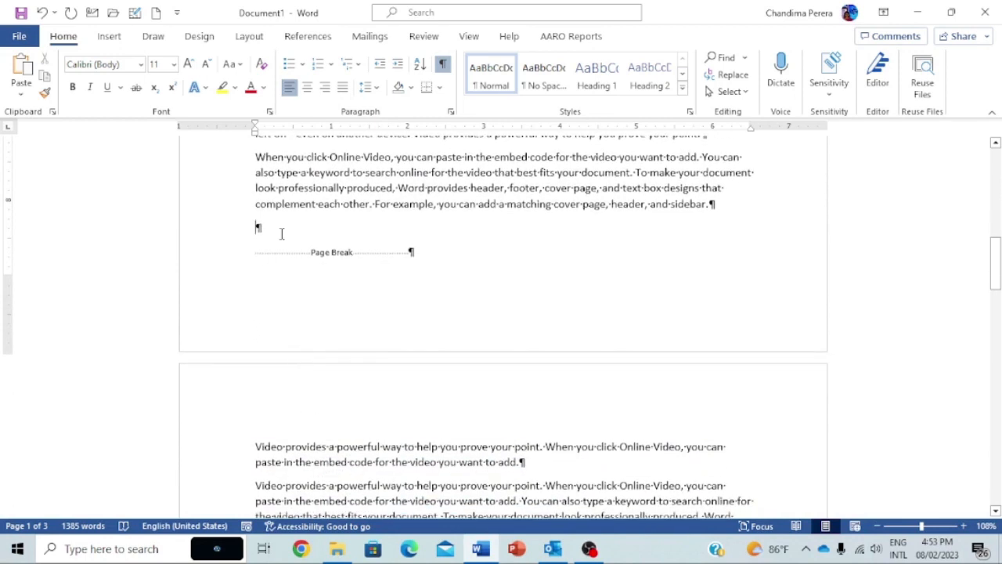
key("Return")
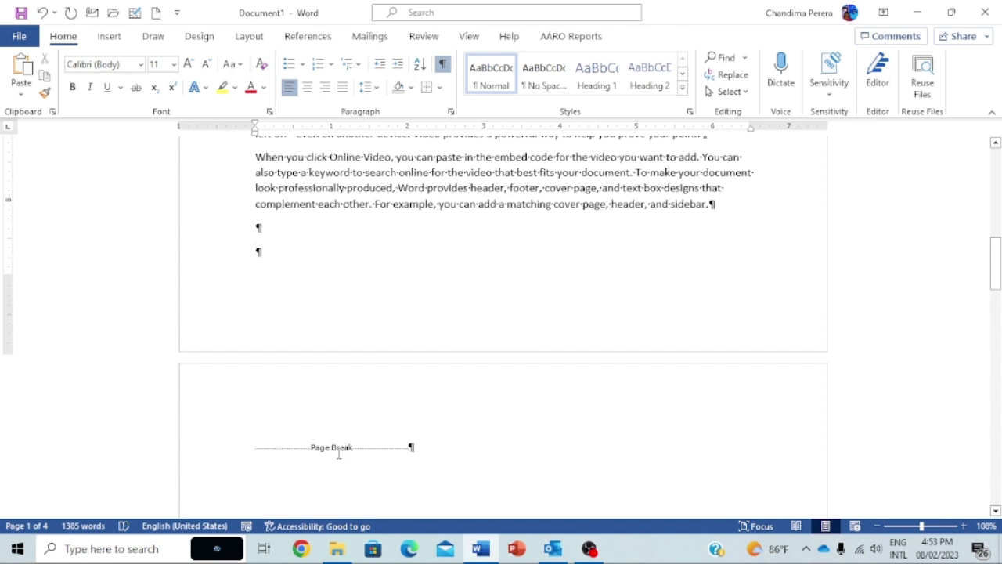
scroll(339, 452, "down", 8)
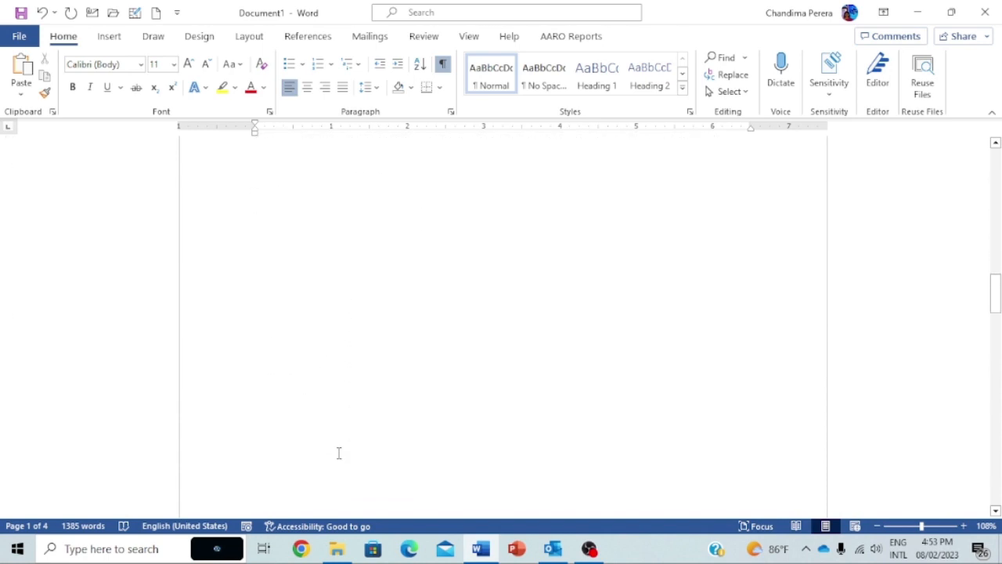
scroll(339, 452, "down", 8)
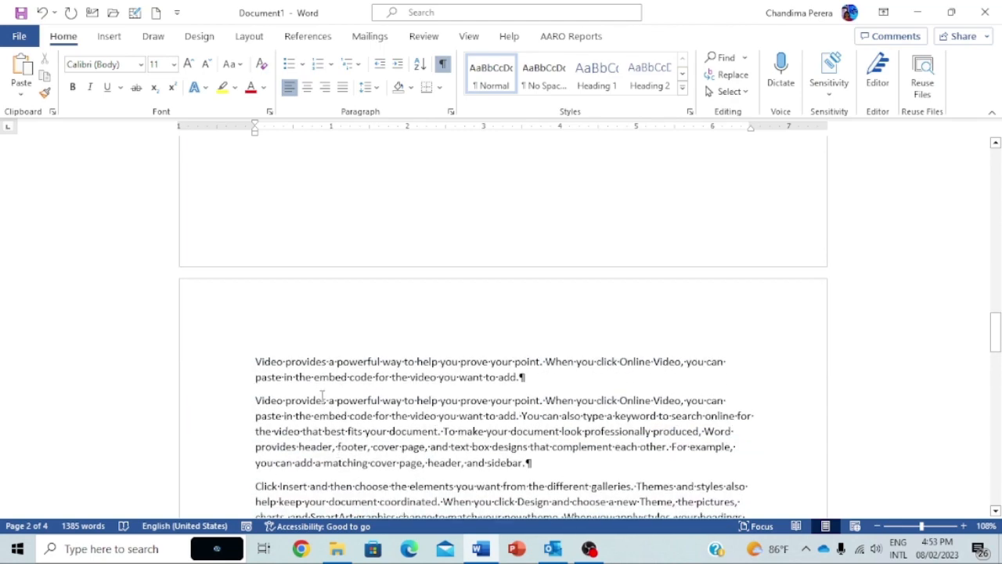
scroll(317, 412, "up", 10)
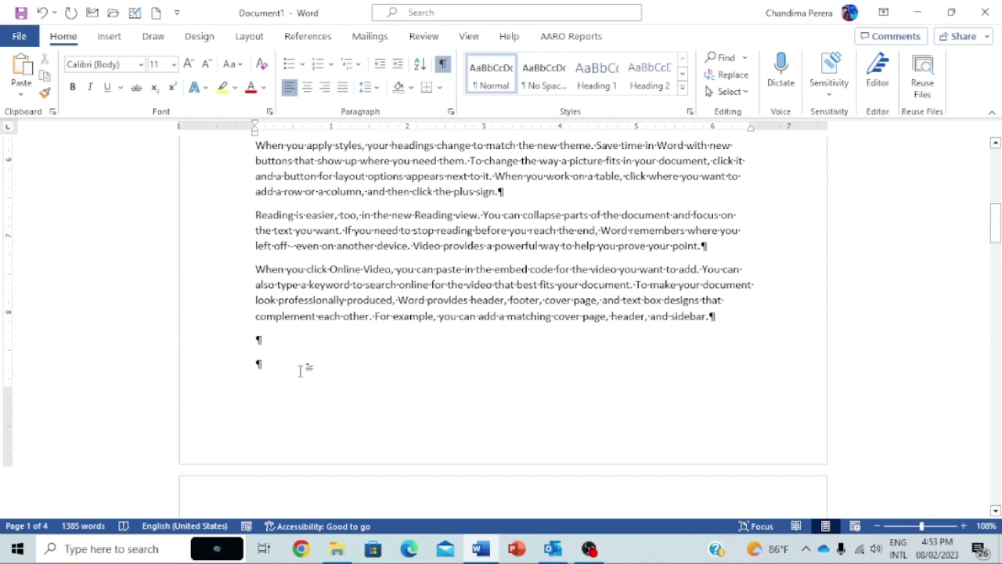
Delete the two empty paragraphs between the last generated paragraph and the page break
key("Delete")
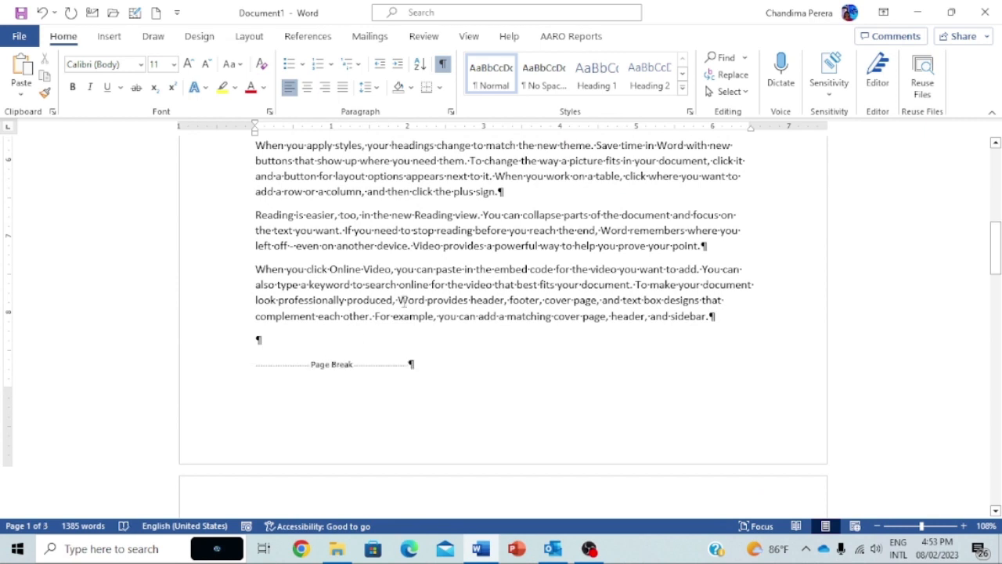
left_click(285, 334)
key("Delete")
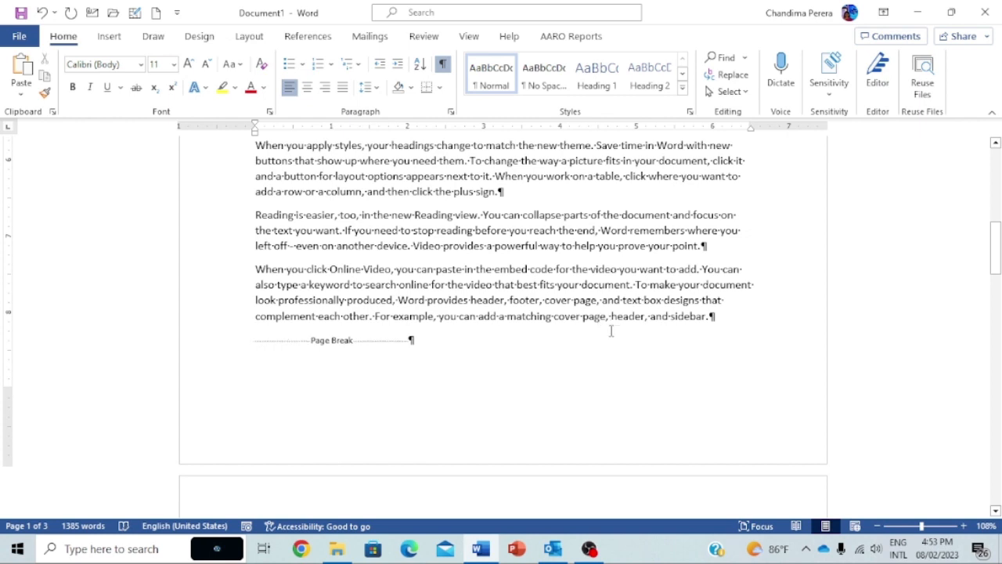
Add an empty paragraph above the page break and delete the last generated paragraph, starting "When you click Online Video"
scroll(592, 371, "down", 3)
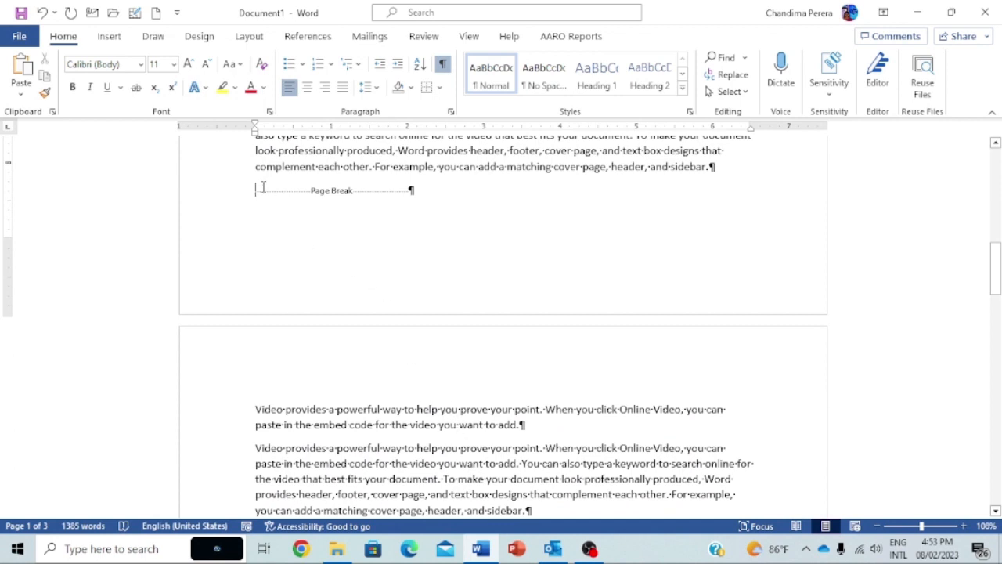
key("Return")
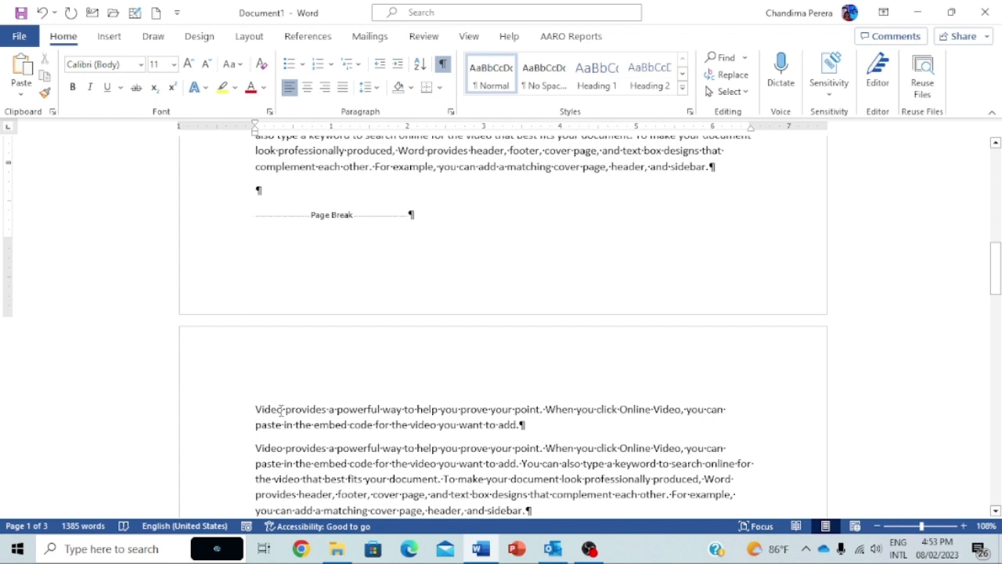
scroll(352, 242, "up", 1)
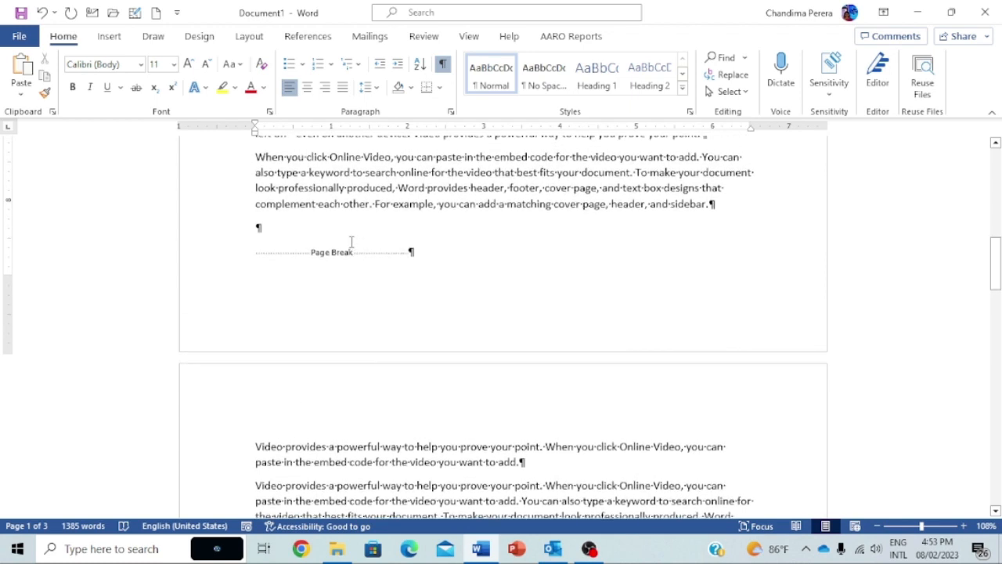
scroll(352, 242, "up", 2)
left_click_drag(255, 232, 727, 284)
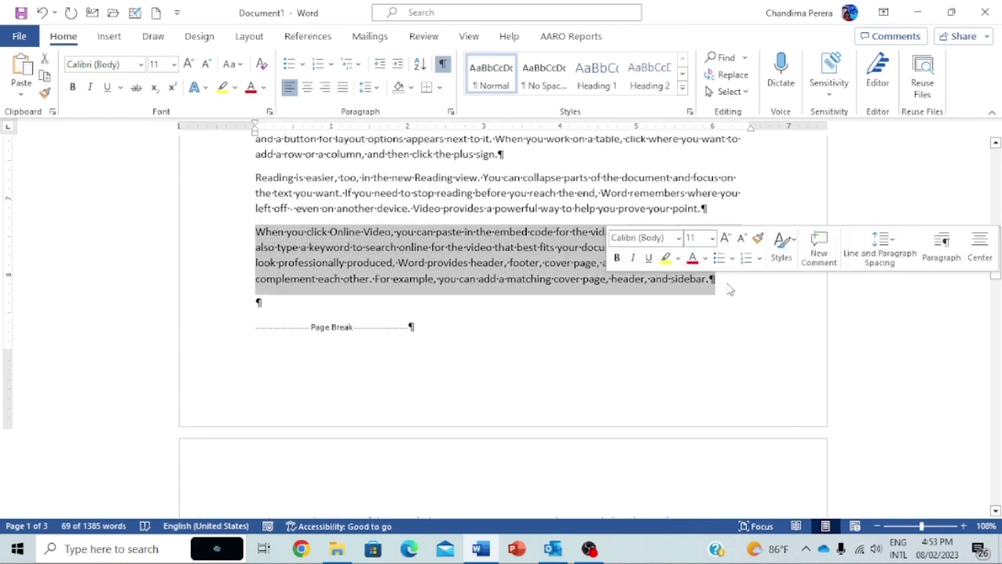
key("Delete")
Add five more empty paragraphs above the page break to push it onto the next page
scroll(537, 389, "down", 2)
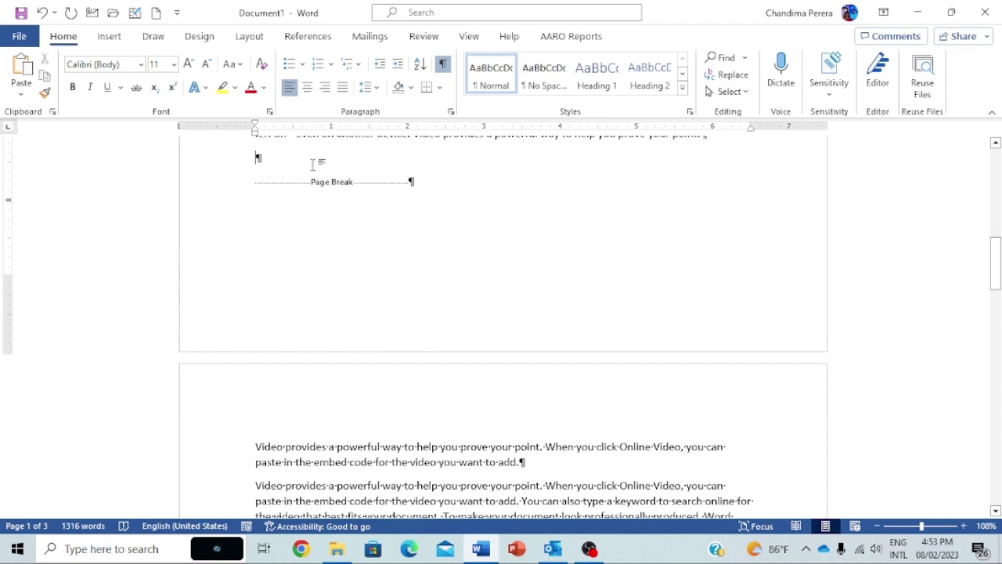
key("Return")
key("Return")
key("Return")
key("Return")
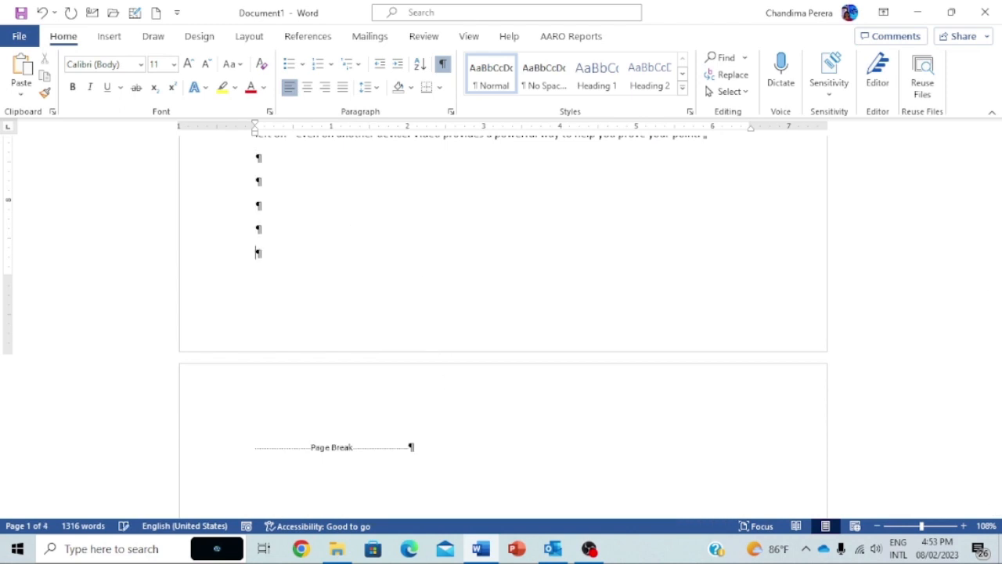
key("Return")
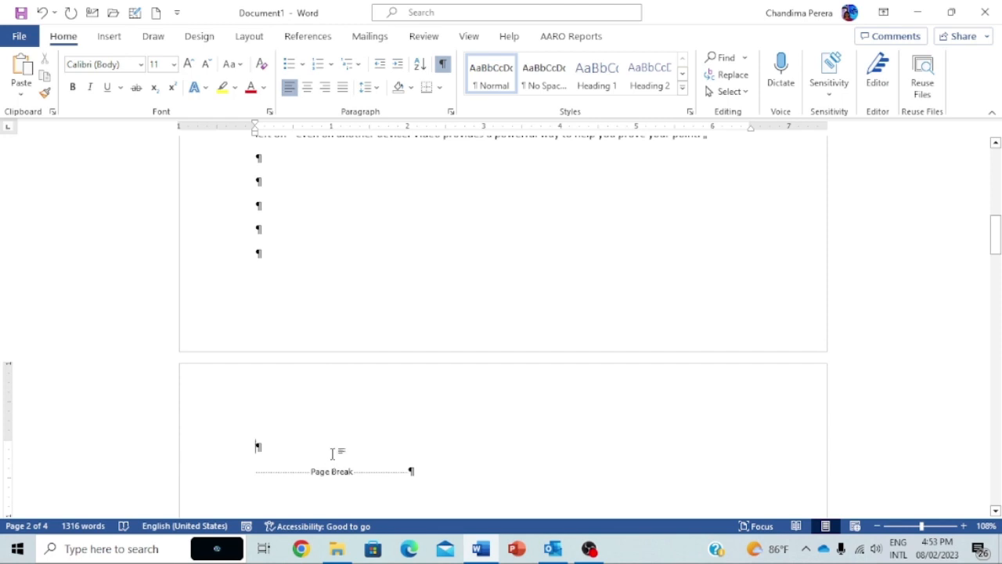
Delete two of the empty paragraphs above the page break to bring it back to the first page
left_click(257, 229)
key("BackSpace")
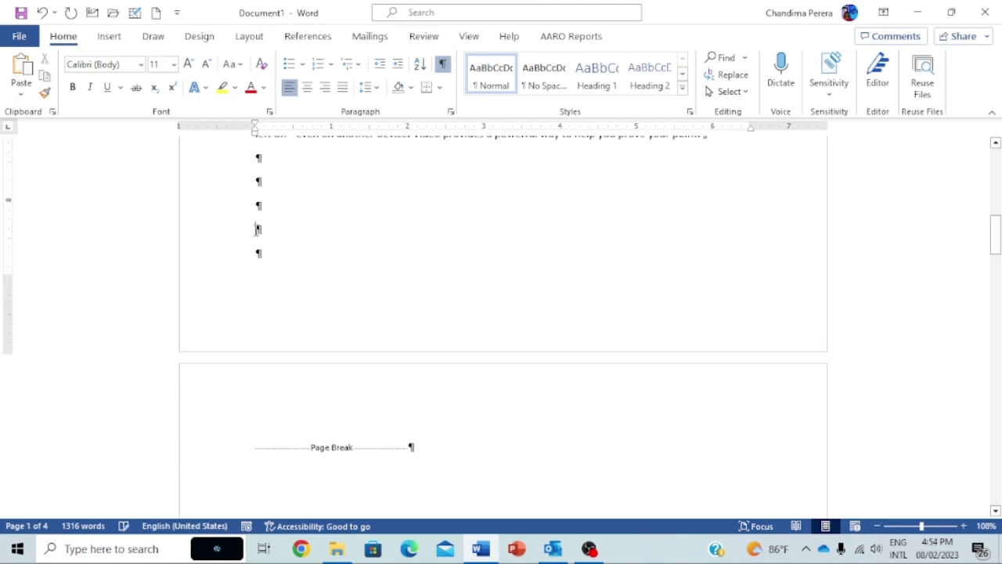
key("BackSpace")
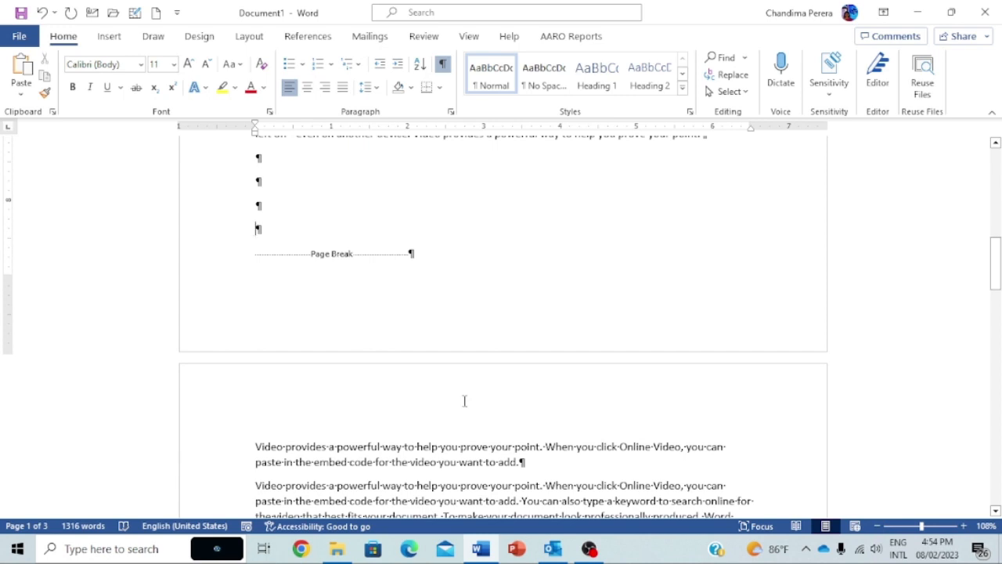
Delete the three empty paragraphs directly above the page break on the first page, leaving one below the last text paragraph
scroll(375, 289, "up", 2)
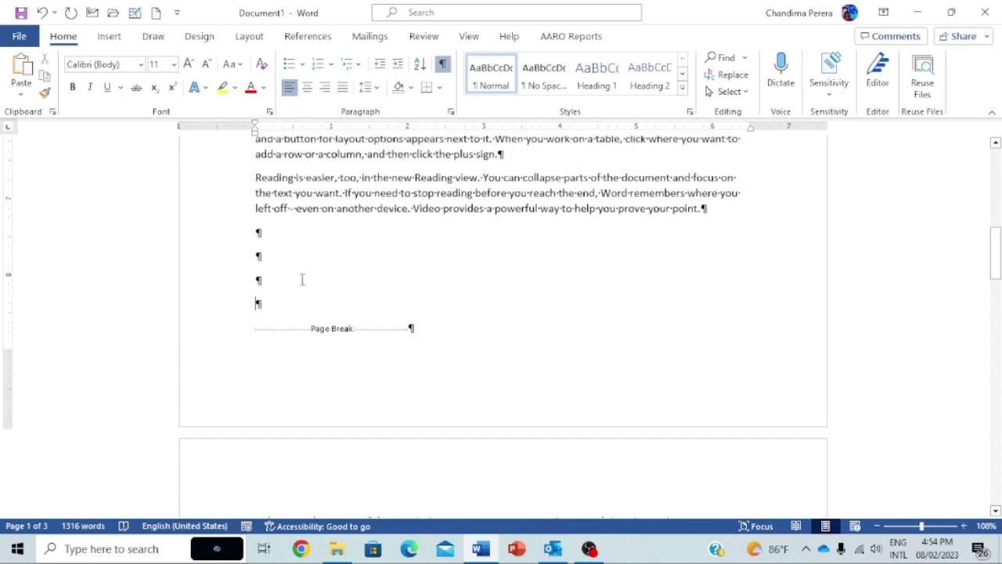
left_click(273, 256)
key("Delete")
key("Delete")
key("Delete")
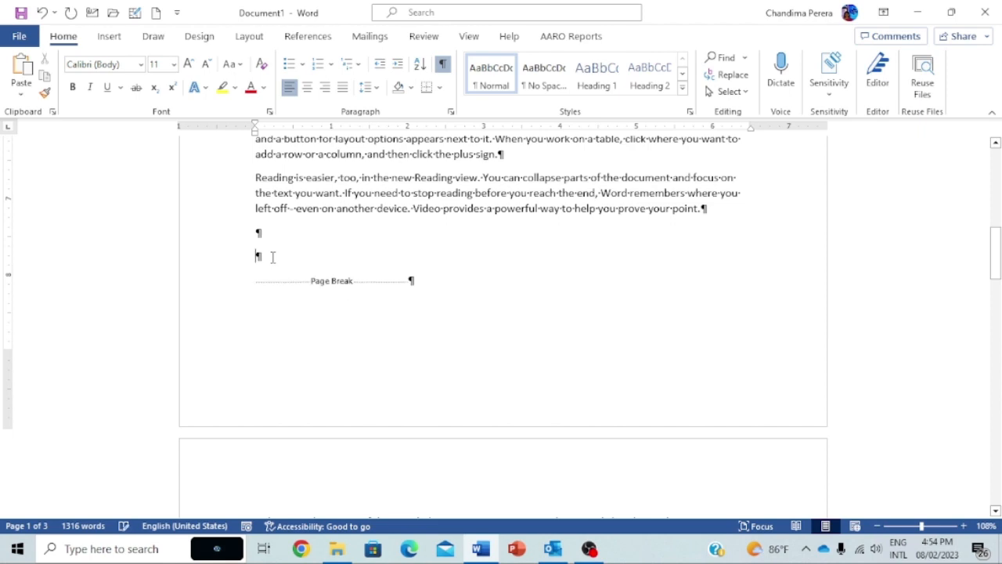
Generate one paragraph of two sentences of sample text directly before the page break with =rand(1,2)
type("=")
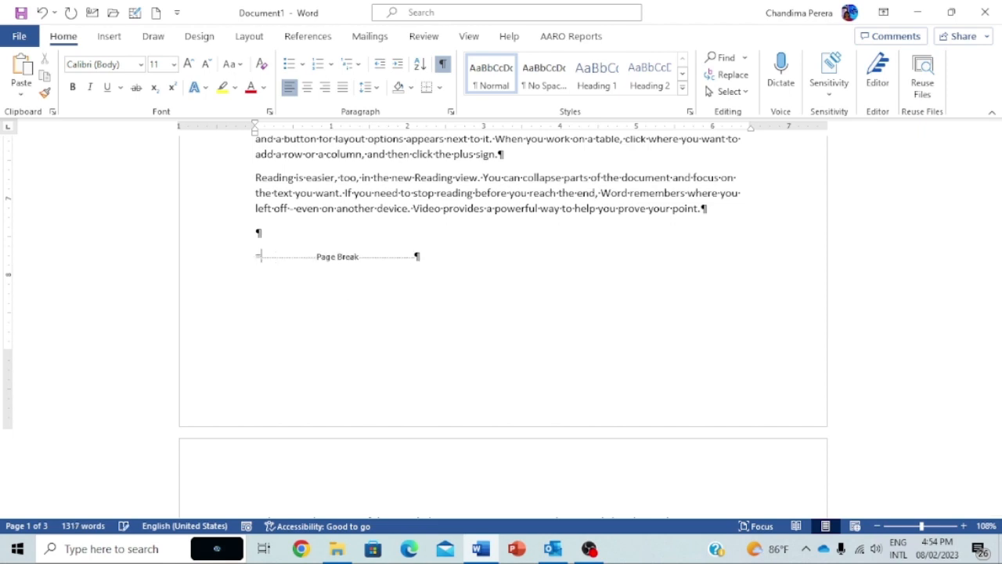
type("rand")
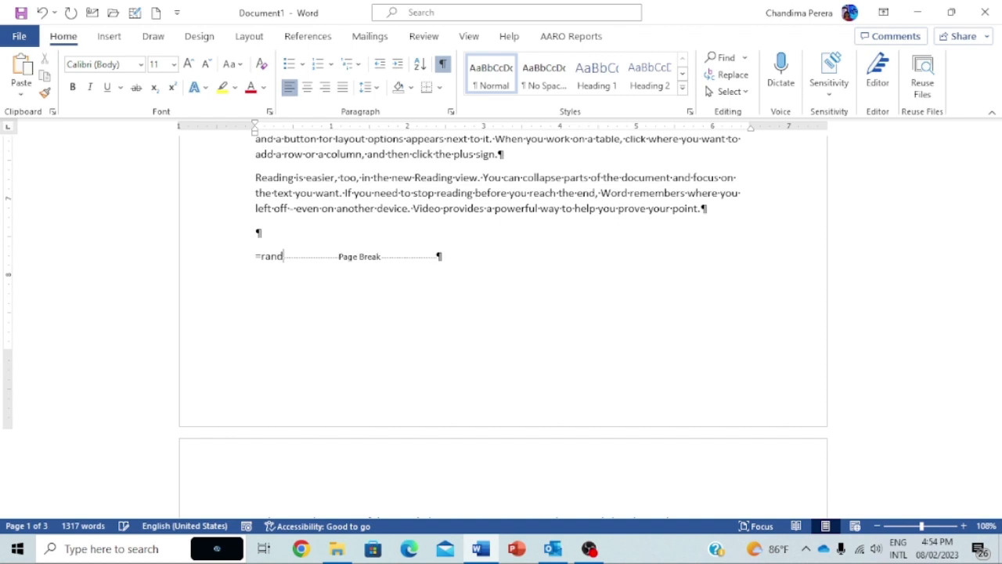
type("(2")
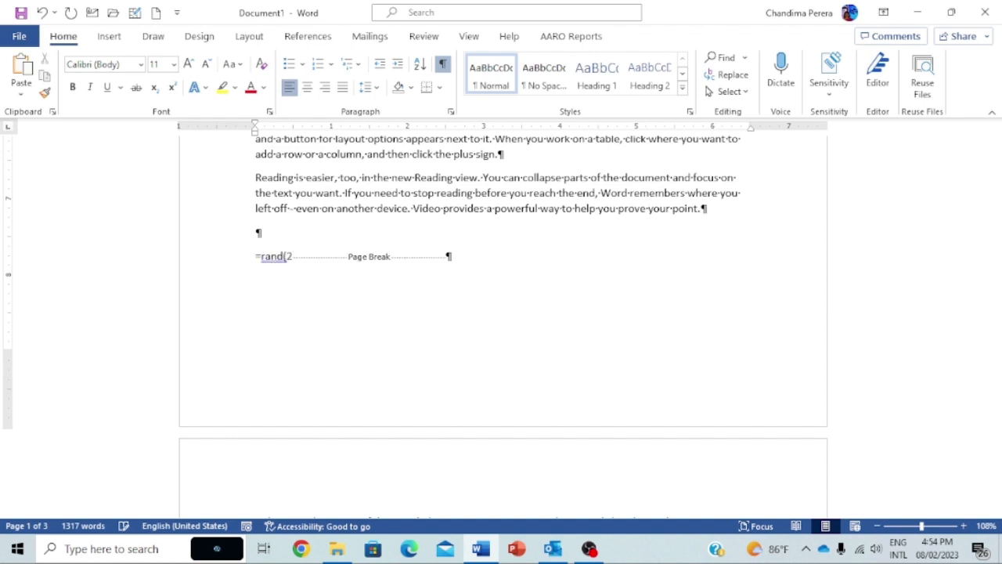
key("BackSpace")
type("1,2)")
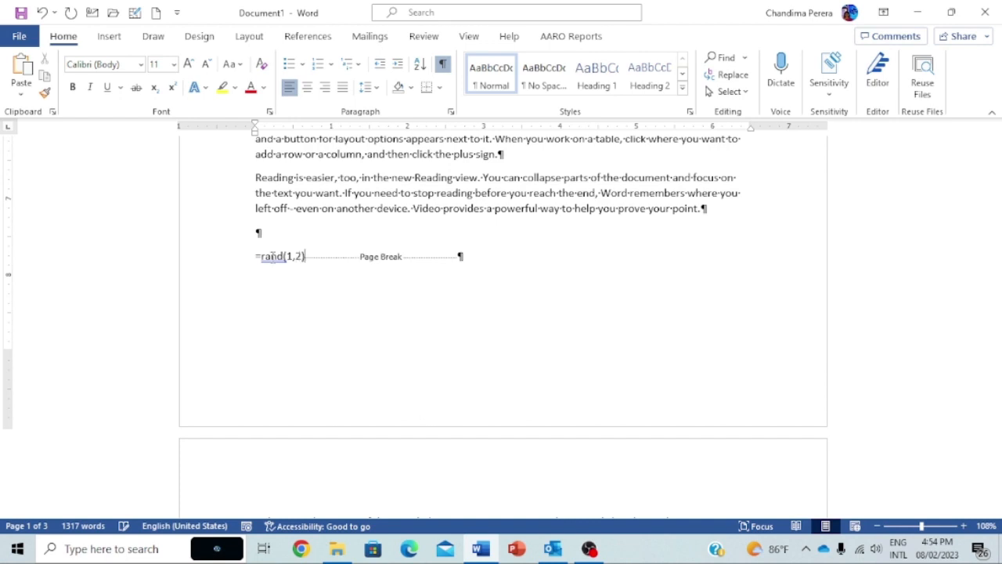
key("Return")
Examine how the added paragraph affects the page break and the text starting the second page
scroll(315, 396, "down", 3)
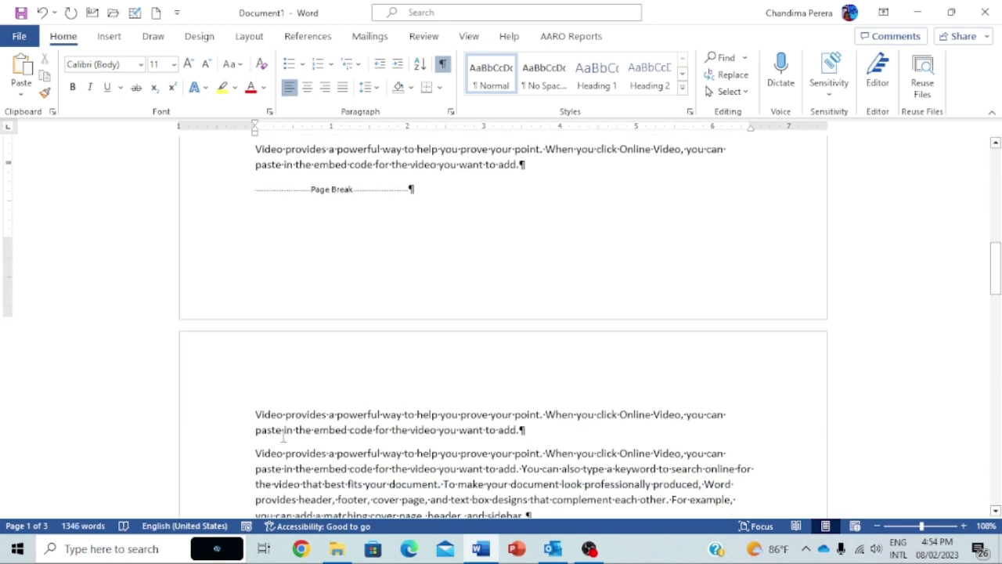
scroll(278, 421, "down", 2)
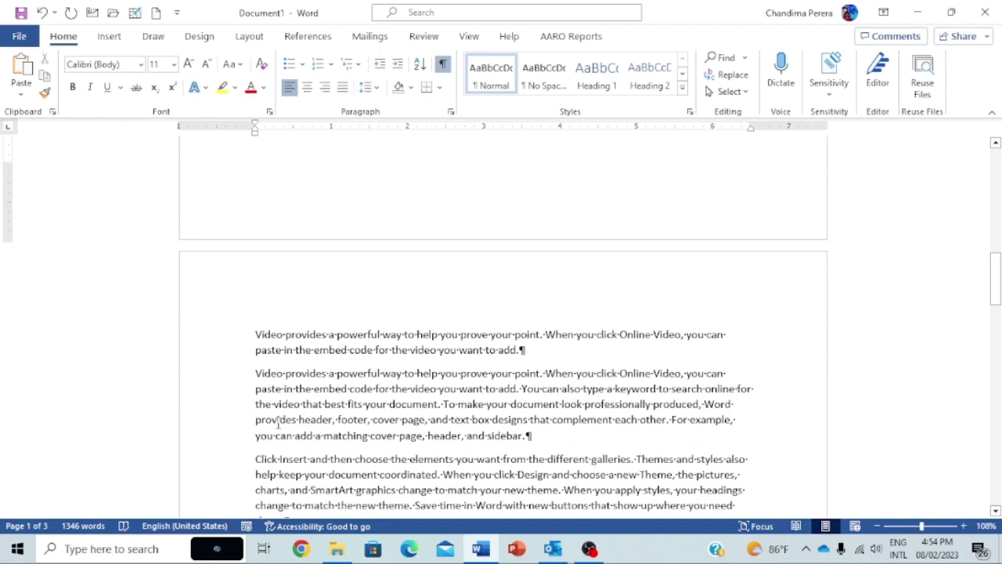
scroll(278, 421, "up", 8)
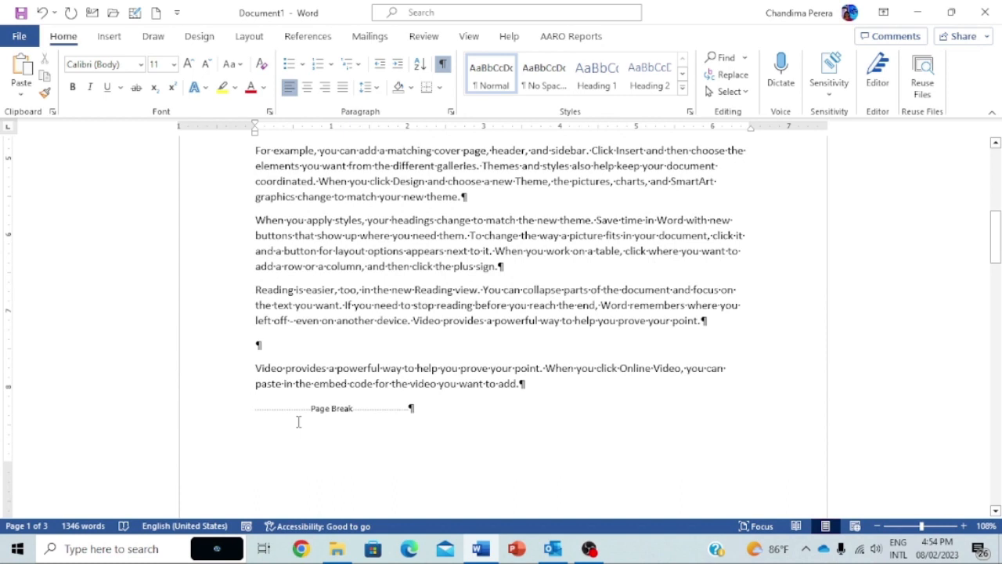
scroll(298, 422, "down", 2)
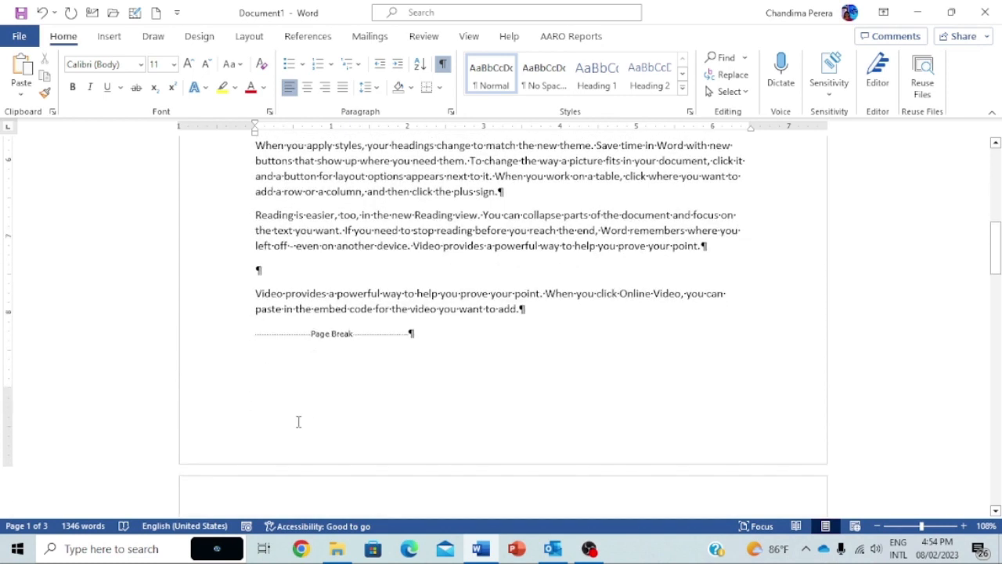
scroll(299, 422, "down", 1)
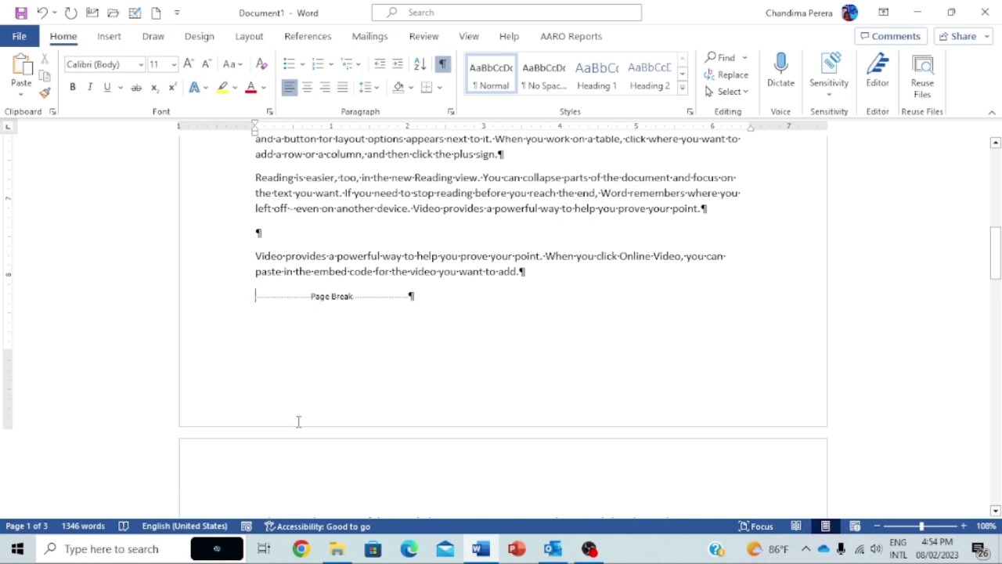
scroll(299, 421, "down", 2)
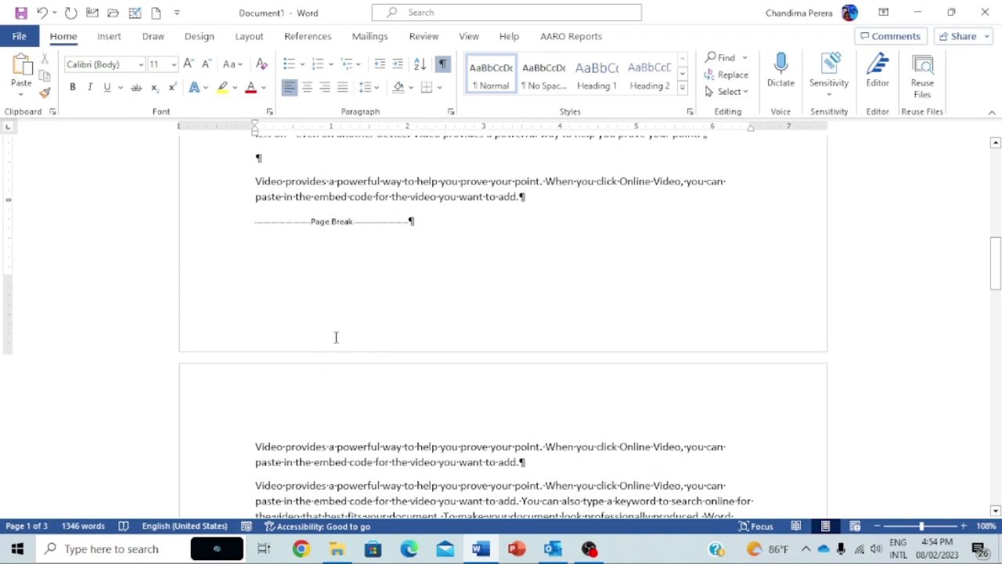
Insert a page break at the end of page two, between "your headings" and "change to match the new theme"
scroll(336, 335, "down", 9)
scroll(360, 353, "down", 9)
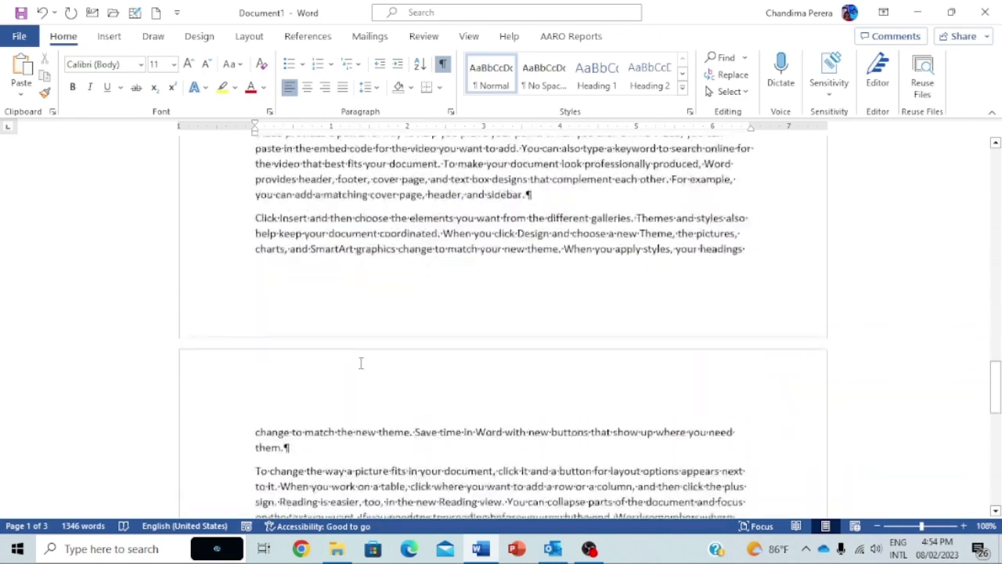
scroll(420, 342, "up", 3)
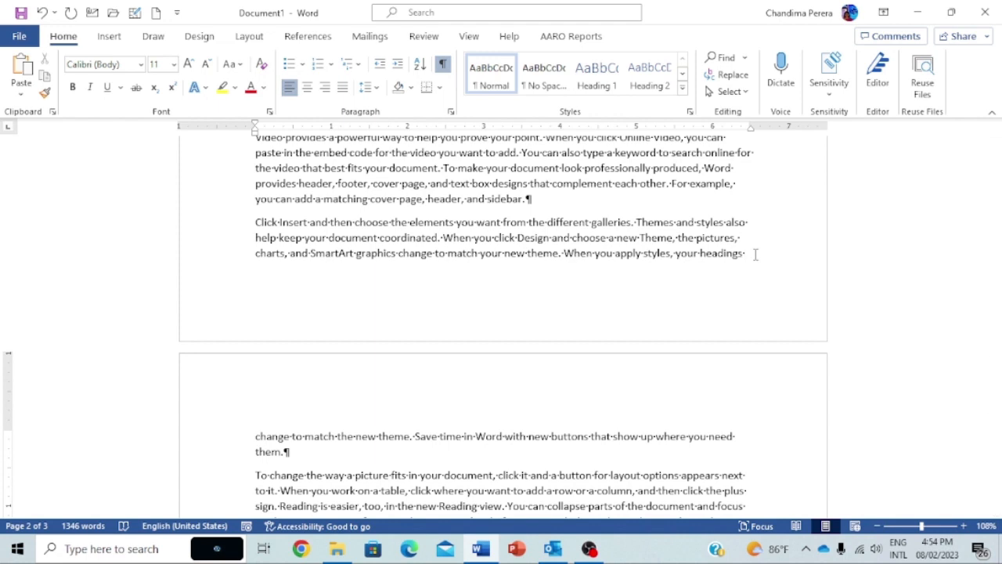
key("ctrl+Return")
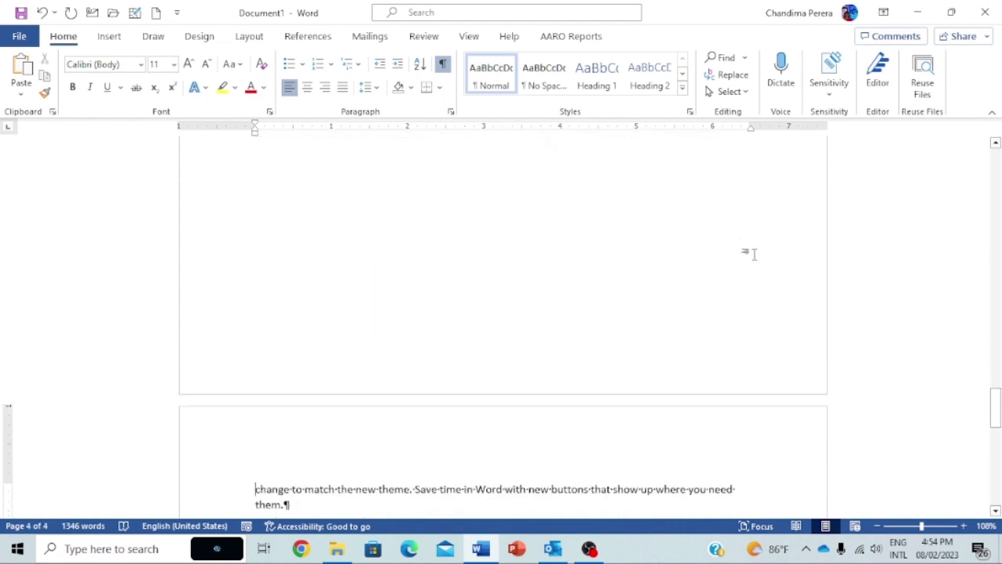
Delete the partial paragraph starting "Click Insert and then choose" directly above the new page break on page two
scroll(740, 282, "up", 4)
scroll(739, 283, "up", 8)
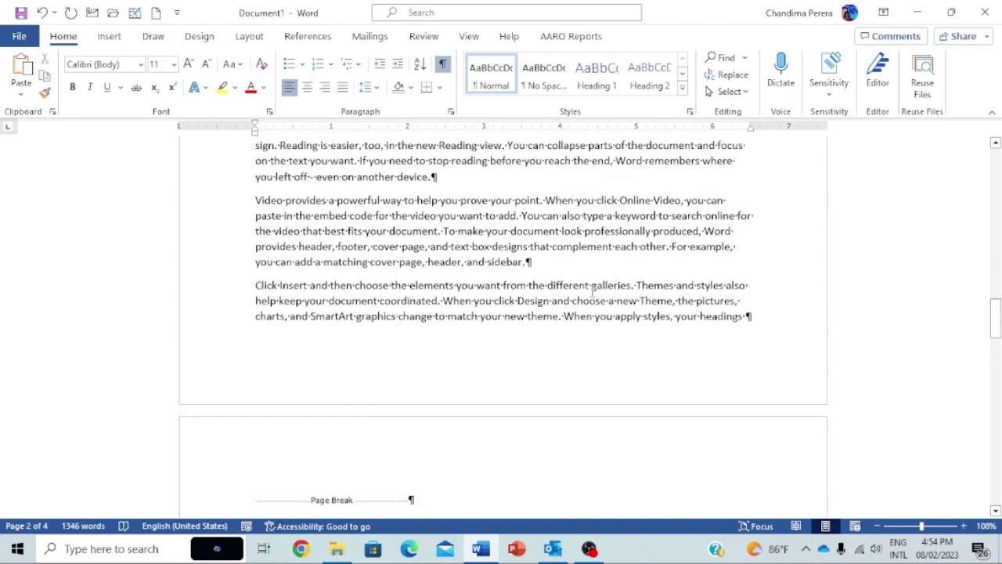
left_click_drag(257, 287, 789, 327)
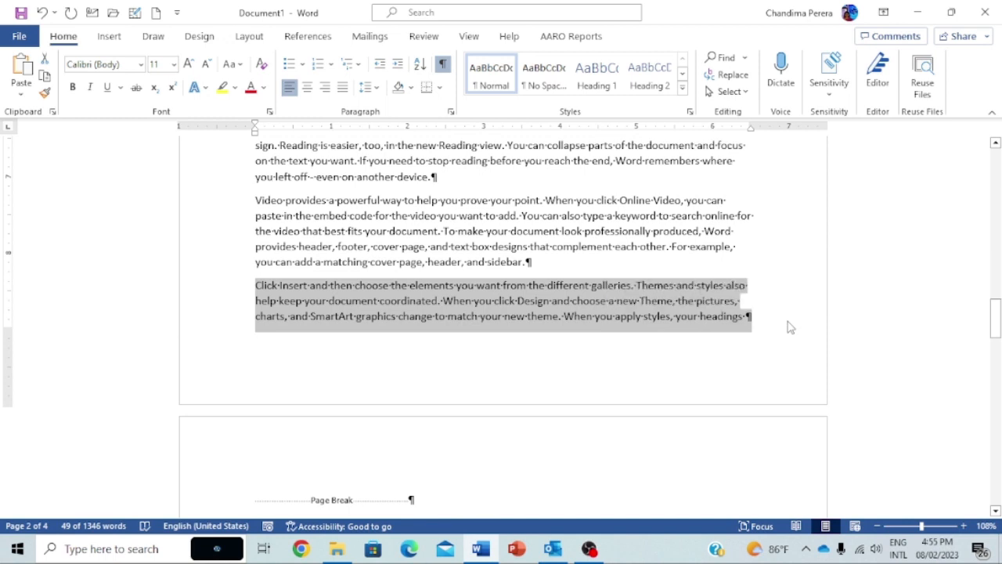
key("Delete")
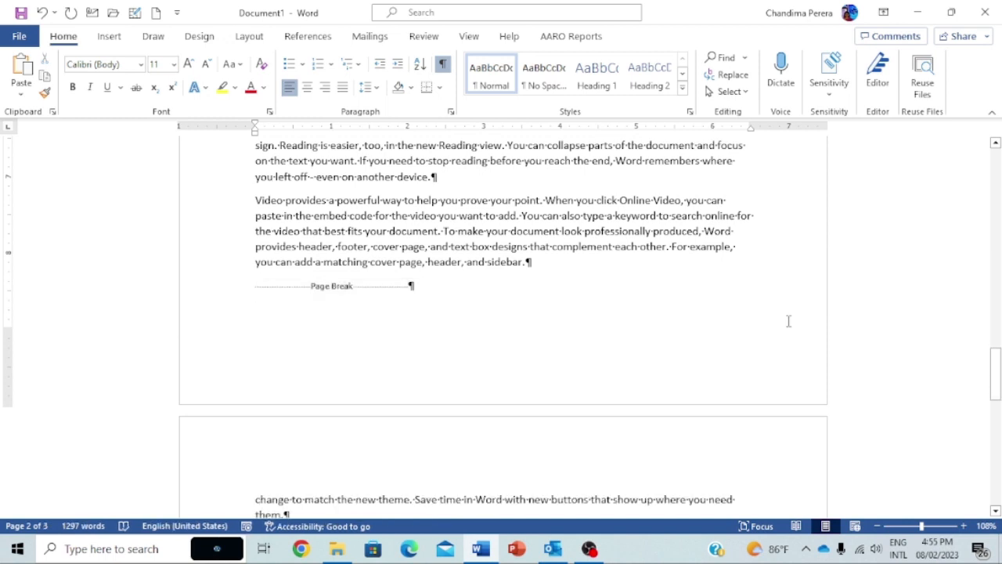
Examine the second page break and the surrounding text on pages two and three
left_click(430, 287)
scroll(434, 329, "down", 3)
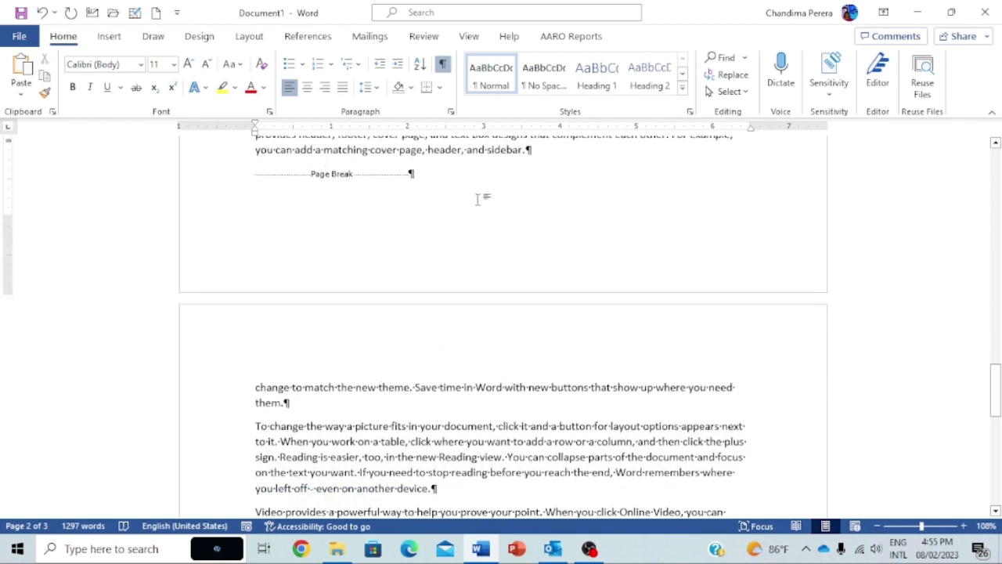
scroll(479, 196, "up", 3)
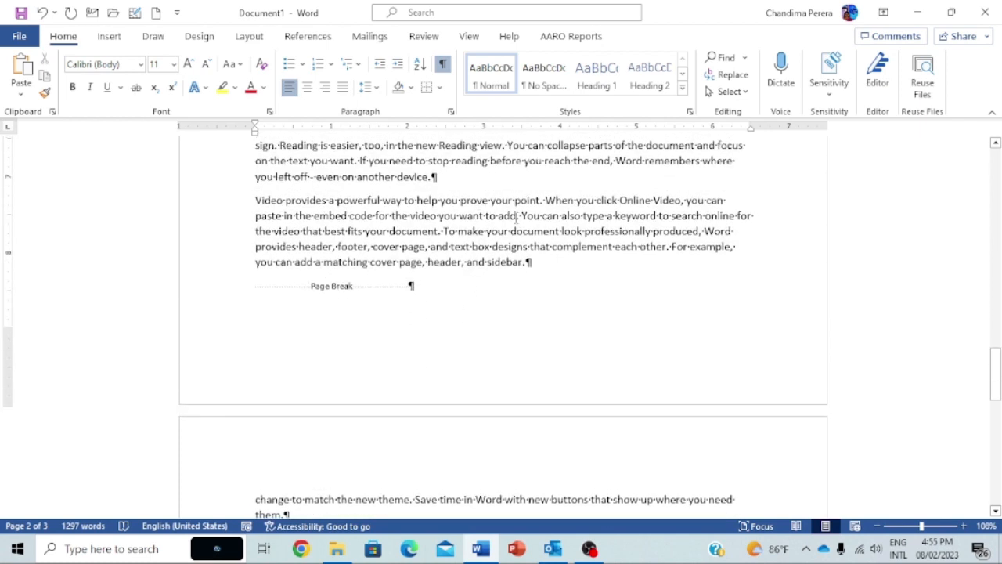
scroll(447, 212, "up", 3)
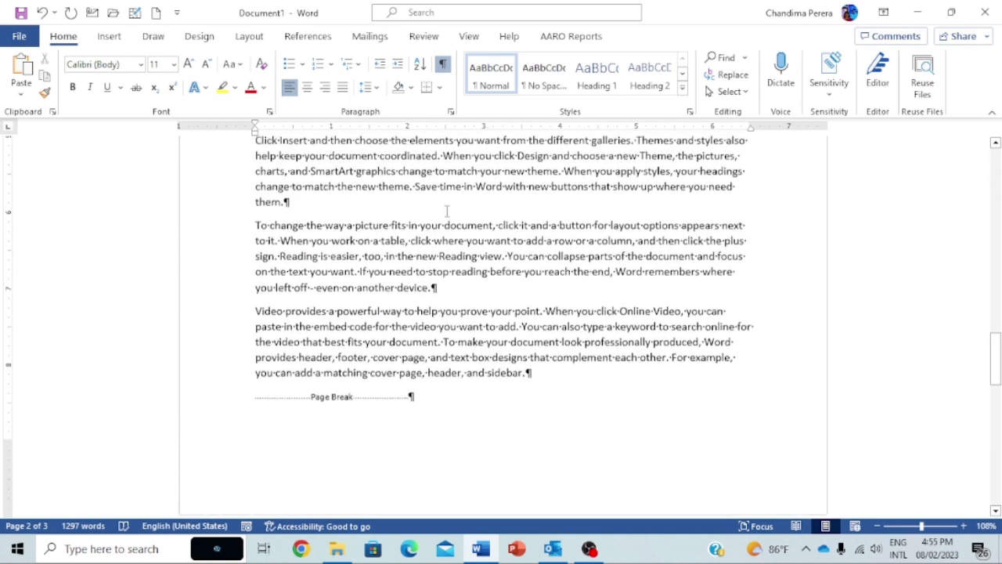
scroll(446, 212, "up", 3)
scroll(438, 320, "down", 9)
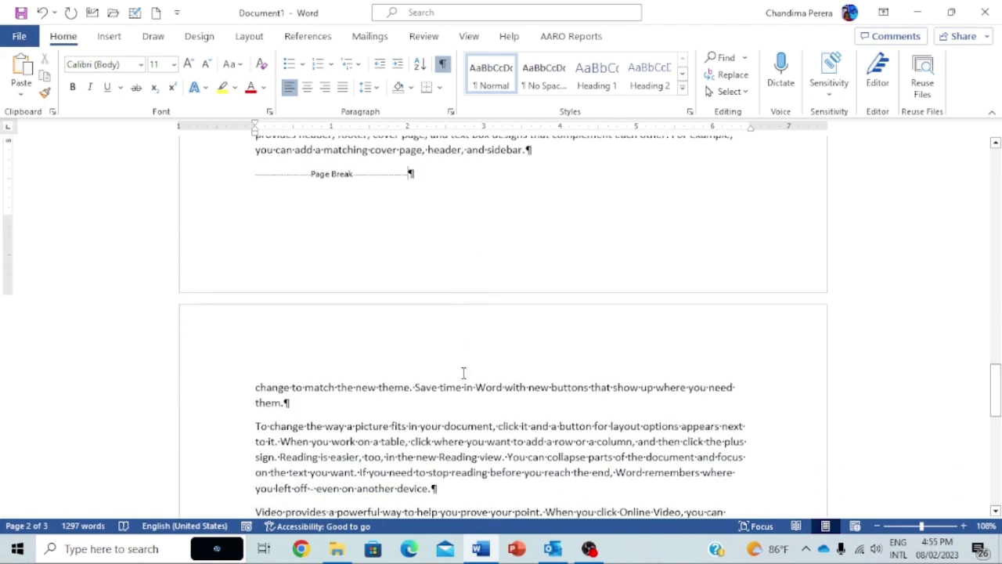
scroll(463, 372, "down", 4)
scroll(454, 417, "up", 15)
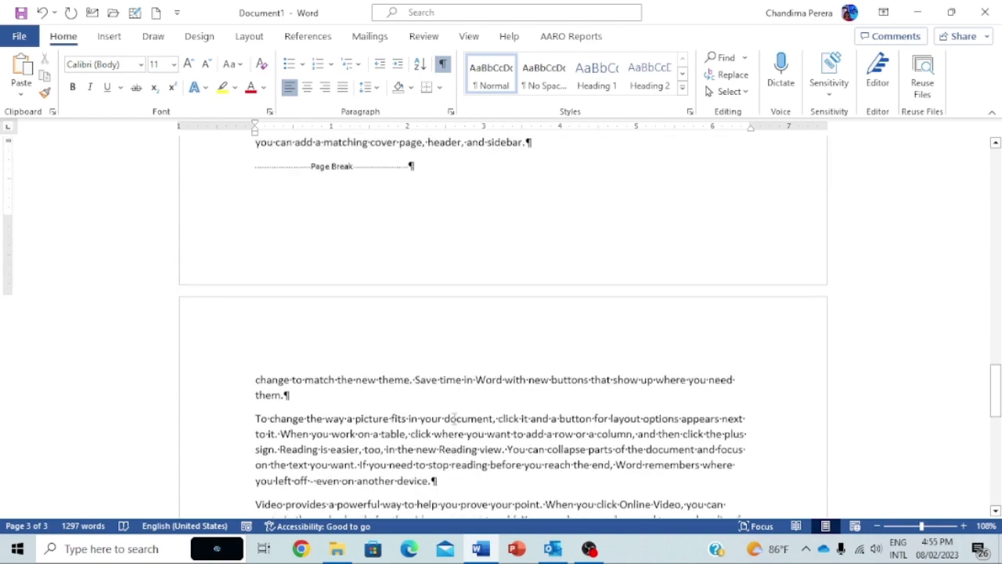
Review the document from its beginning through the first page break to the start of page two
scroll(454, 419, "up", 20)
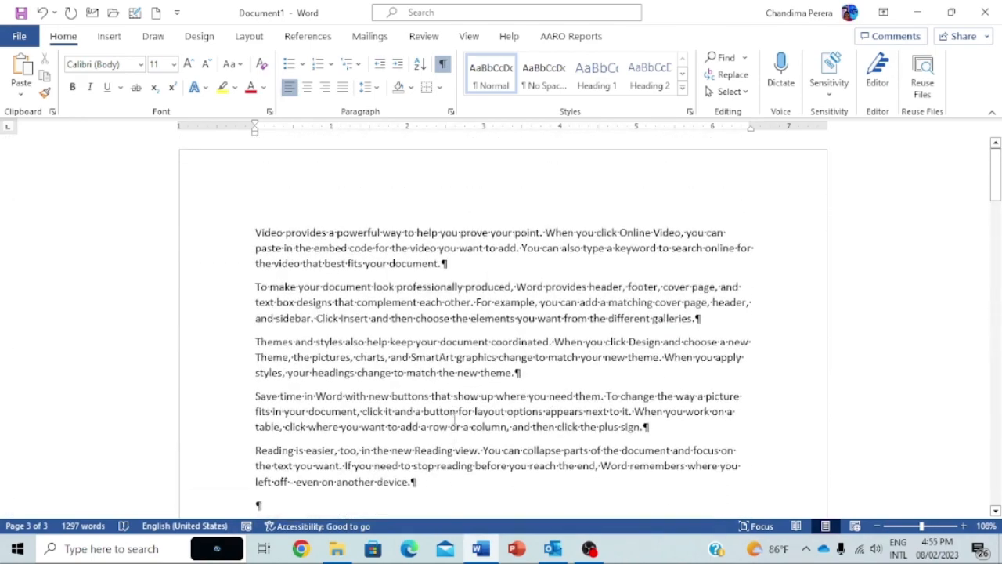
scroll(454, 419, "down", 12)
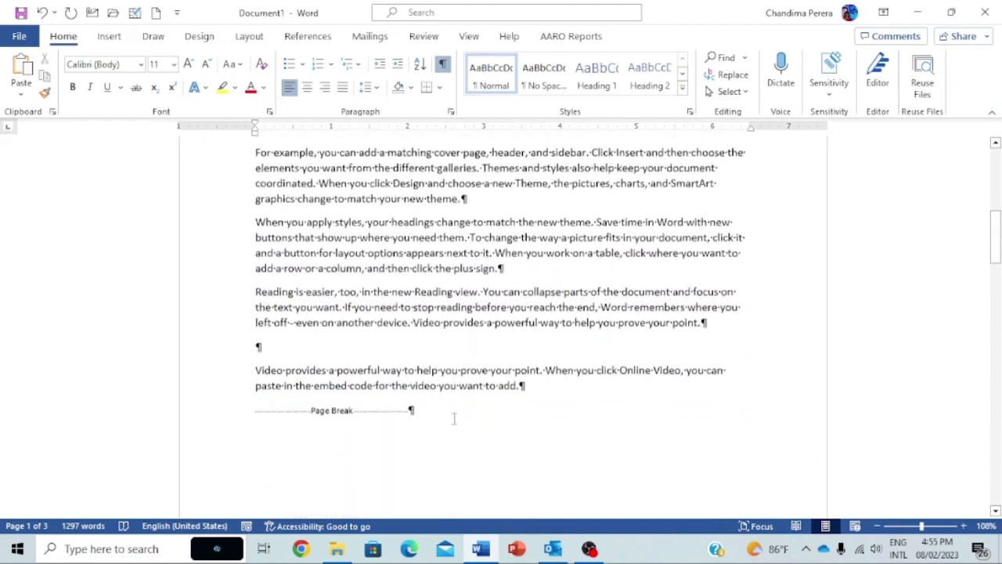
scroll(492, 398, "down", 5)
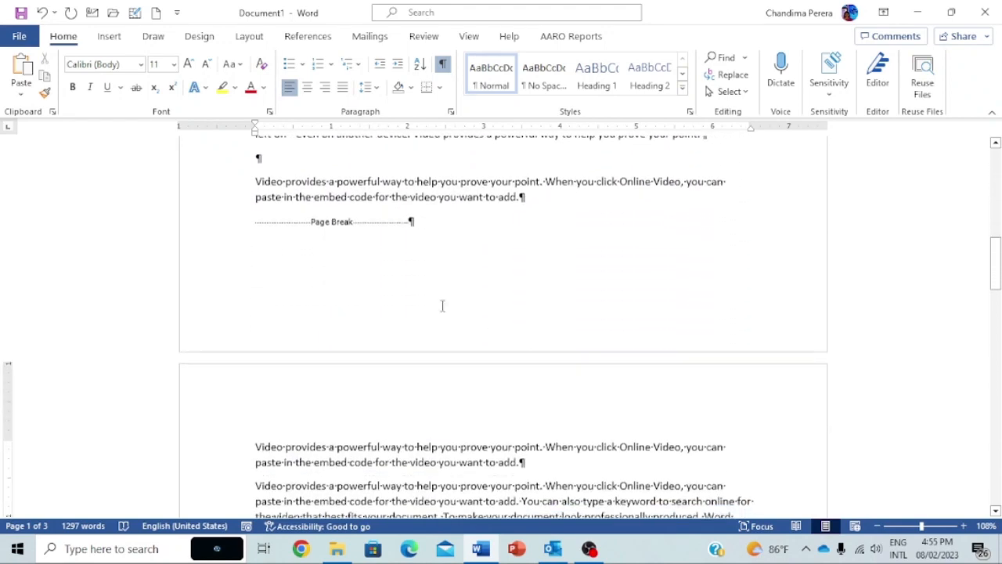
scroll(375, 426, "down", 3)
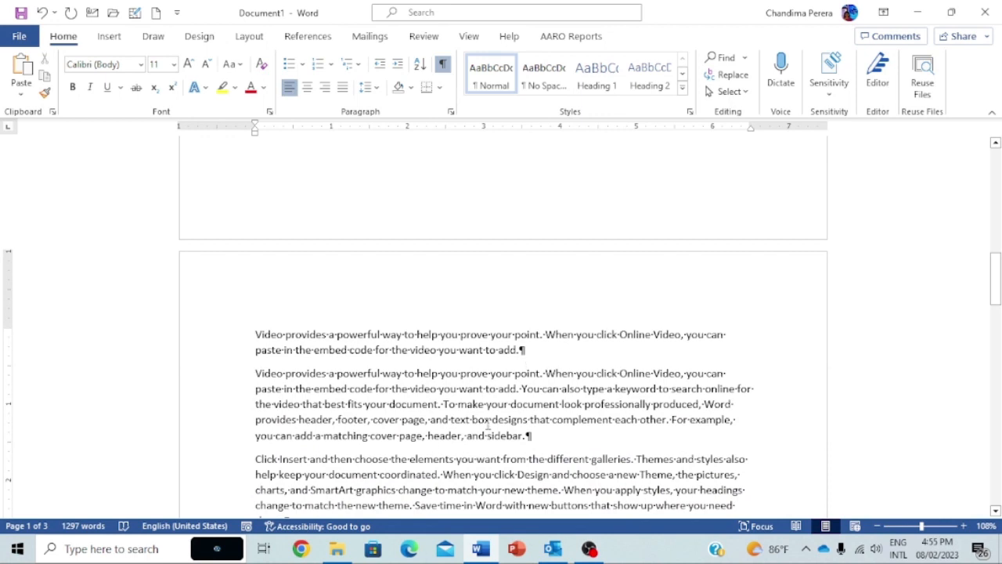
scroll(489, 425, "up", 2)
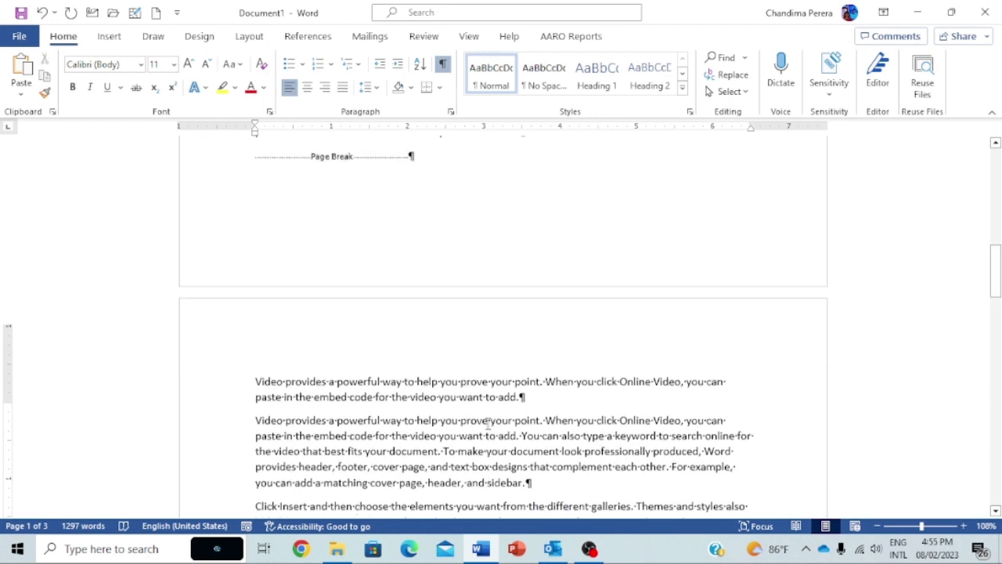
scroll(478, 407, "down", 3)
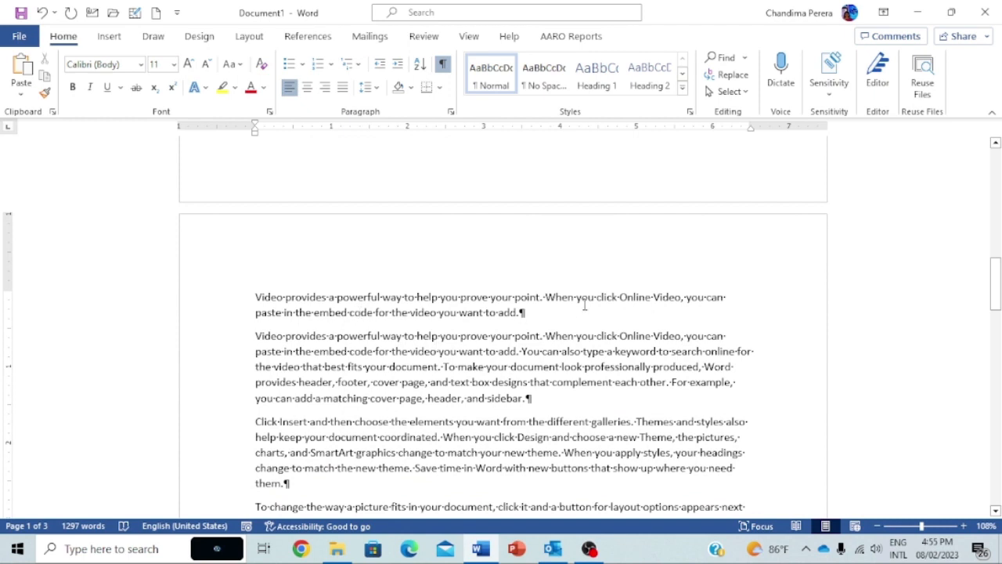
scroll(553, 360, "up", 3)
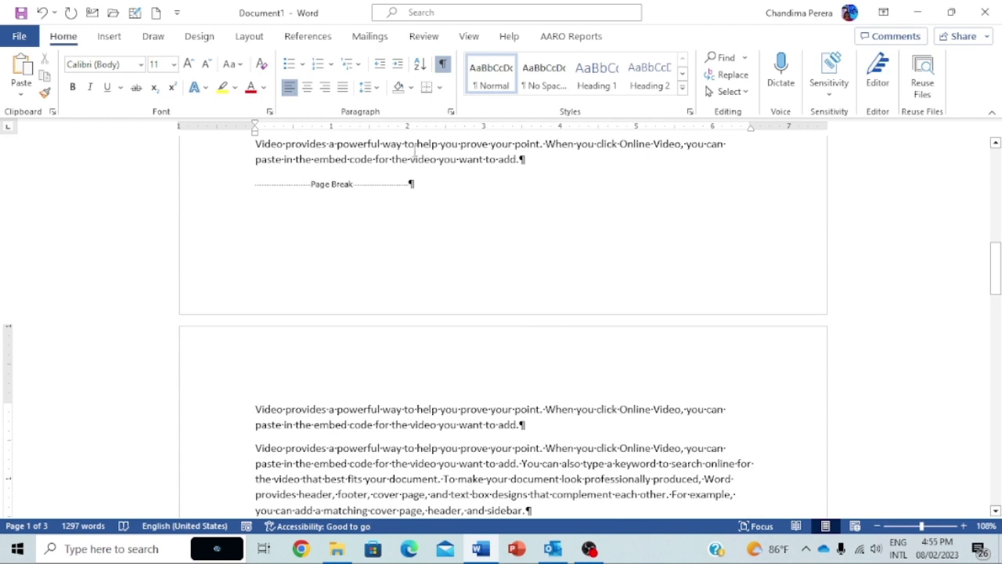
scroll(461, 392, "down", 2)
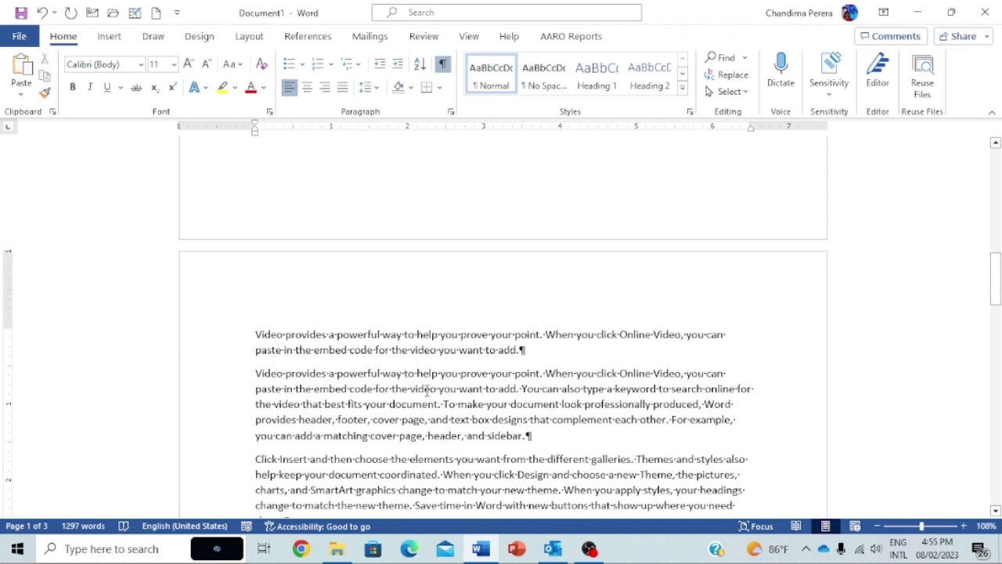
Lay out the document text in two columns
left_click(425, 388)
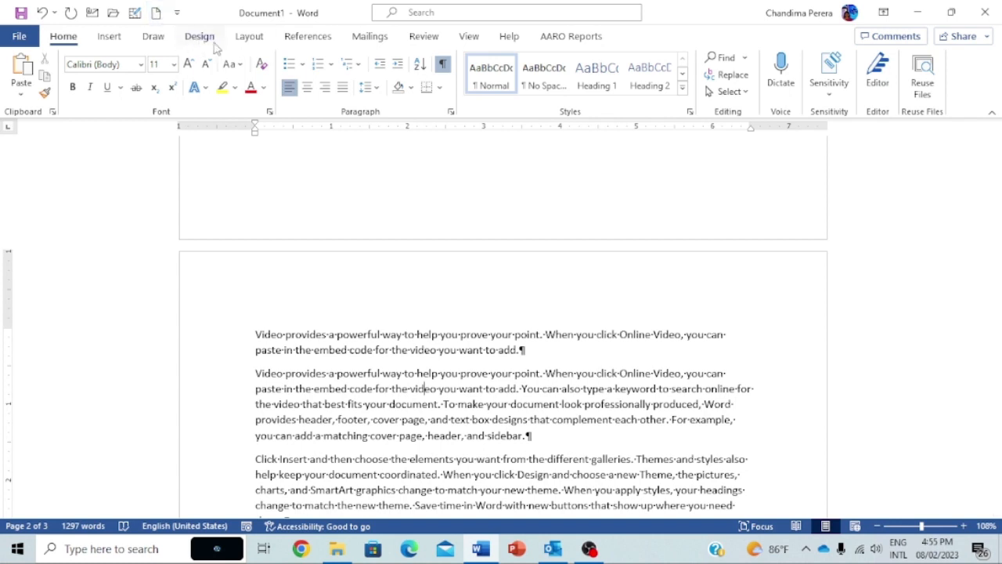
left_click(248, 39)
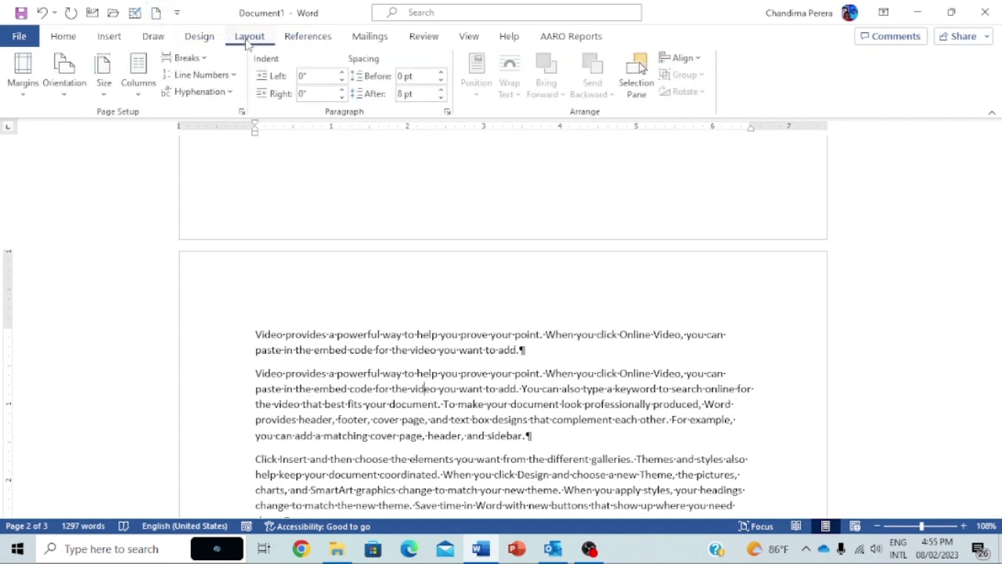
left_click(139, 88)
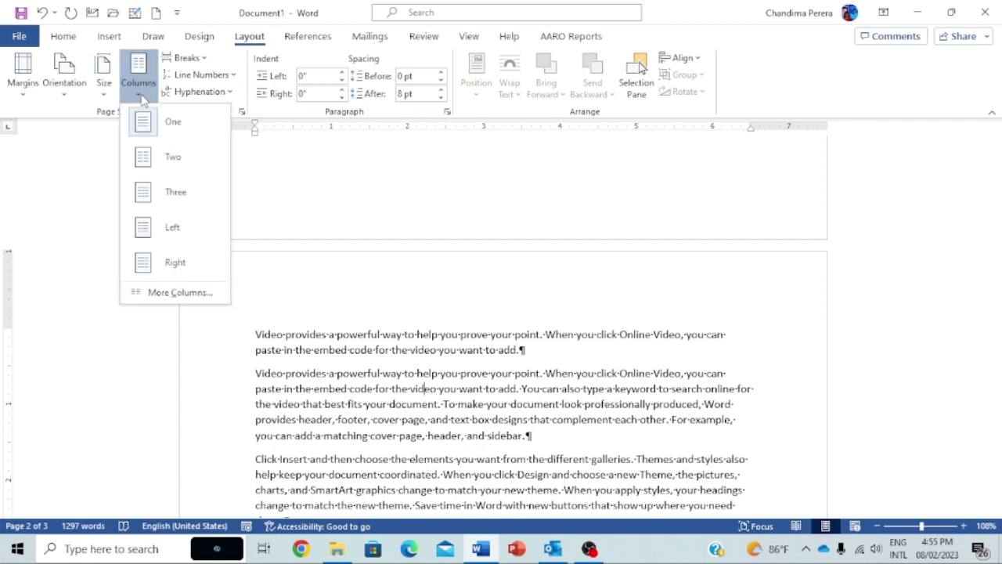
left_click(159, 160)
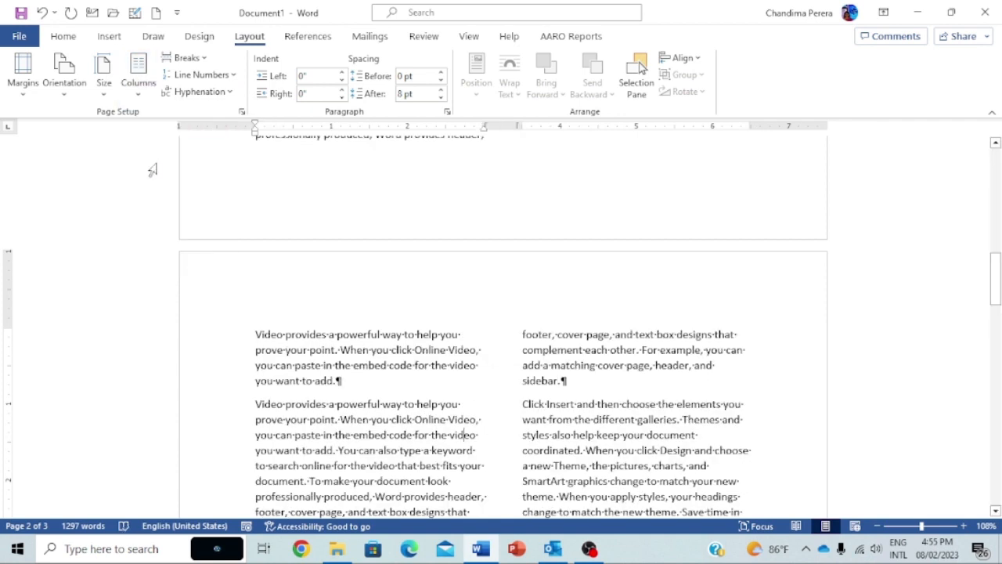
Undo the two-column layout applied to the whole document
scroll(417, 374, "up", 6)
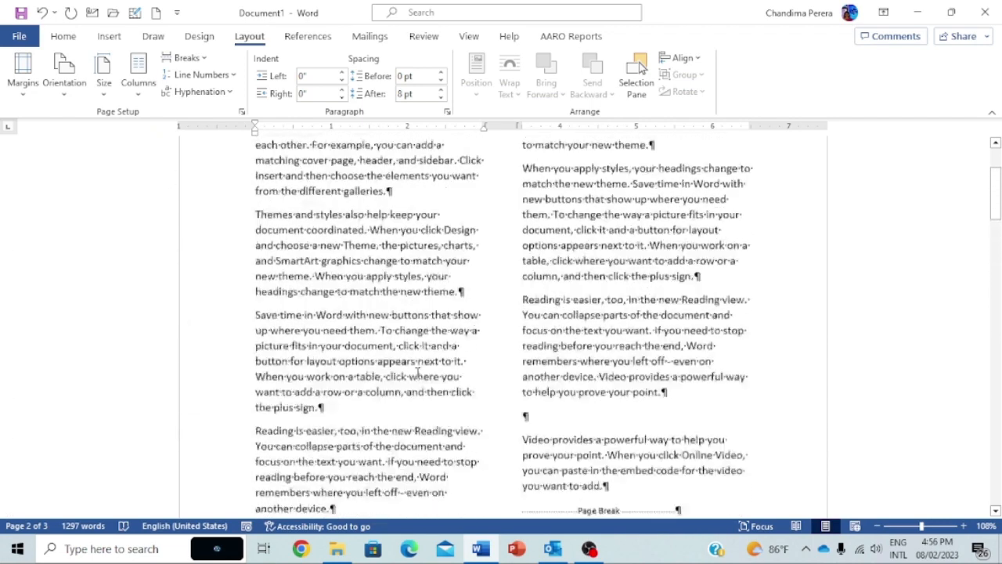
scroll(417, 373, "up", 5)
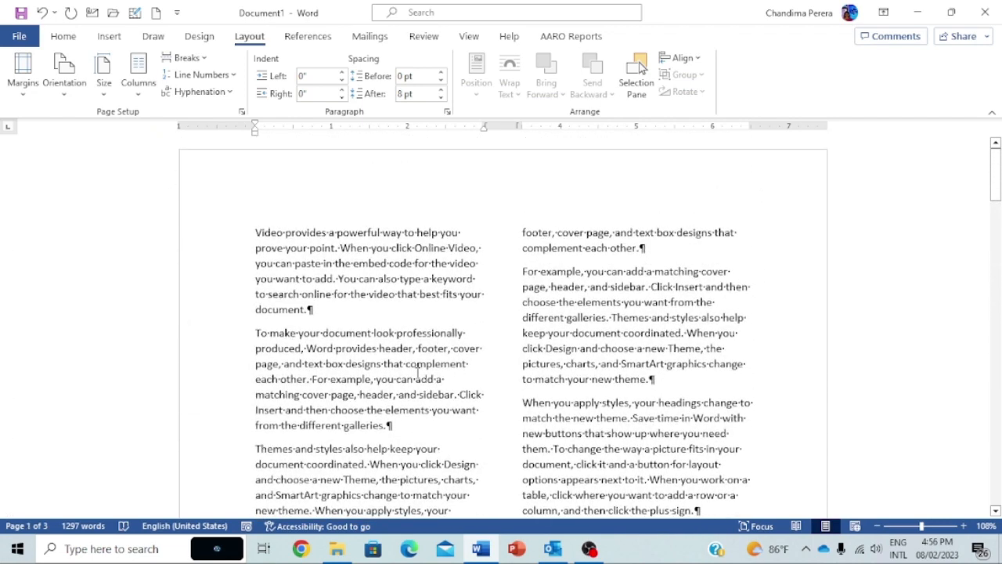
scroll(567, 280, "down", 15)
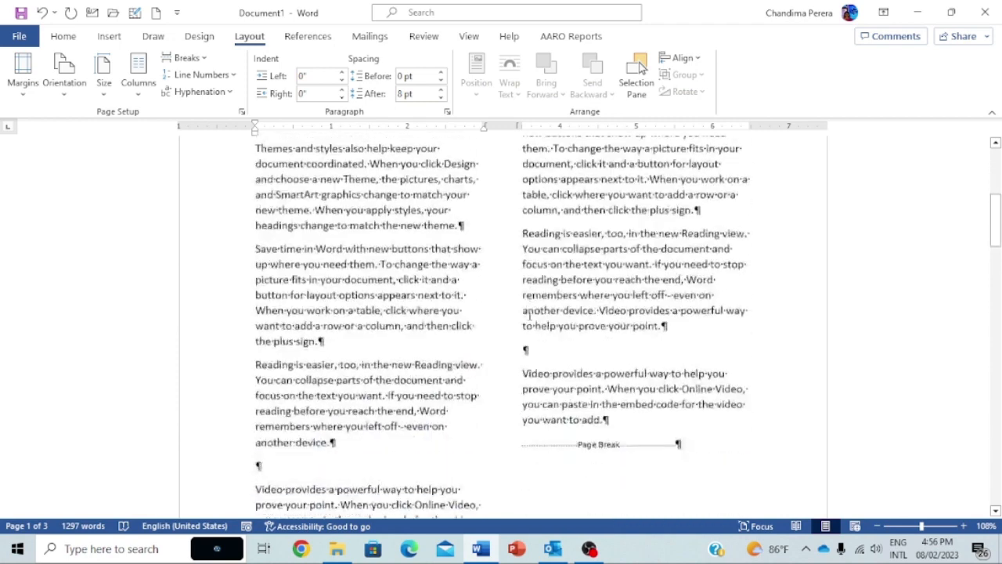
scroll(529, 314, "down", 4)
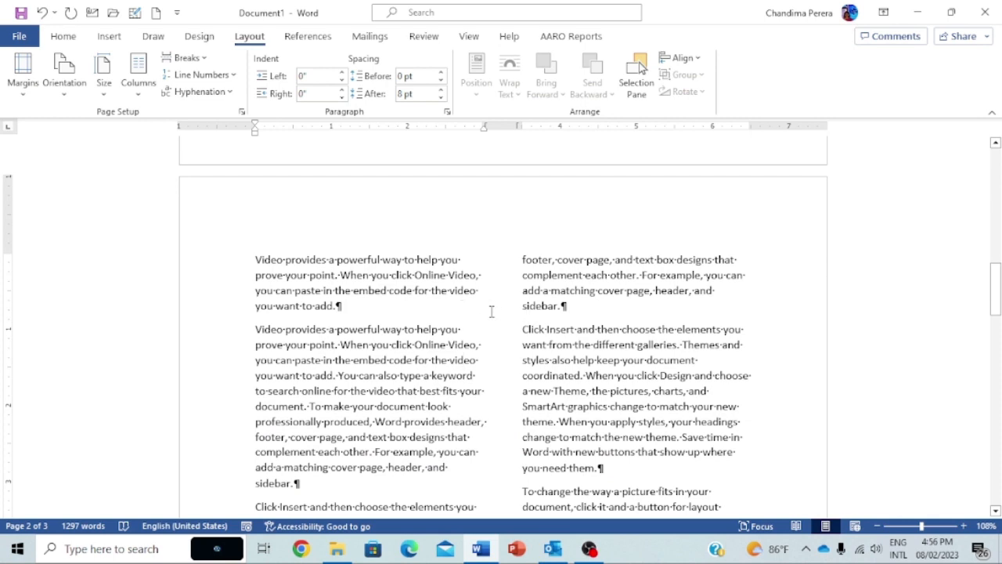
key("ctrl+z")
key("ctrl+z")
key("ctrl+z")
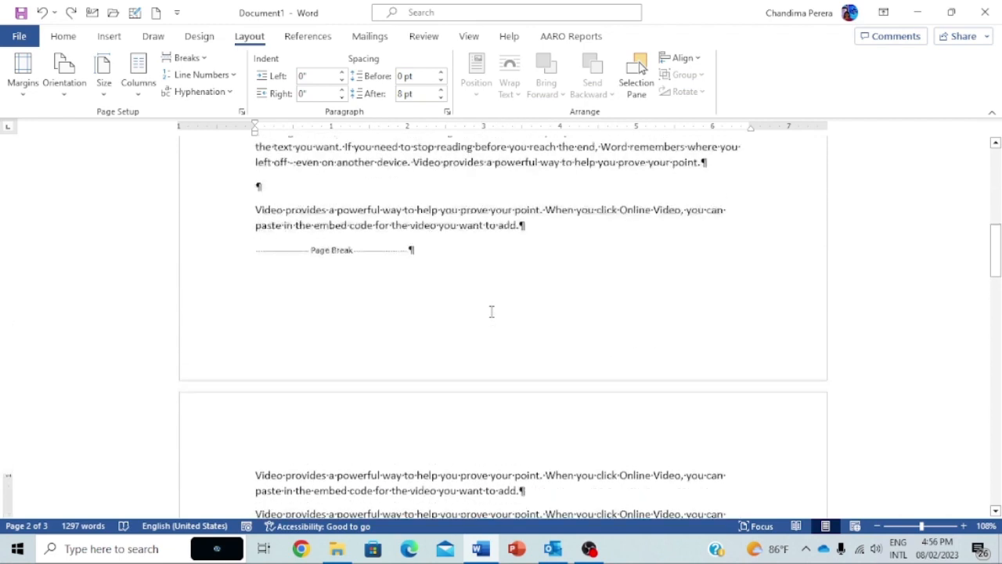
Insert a continuous section break directly after the page break at the end of page one
scroll(491, 312, "up", 3)
scroll(491, 312, "down", 3)
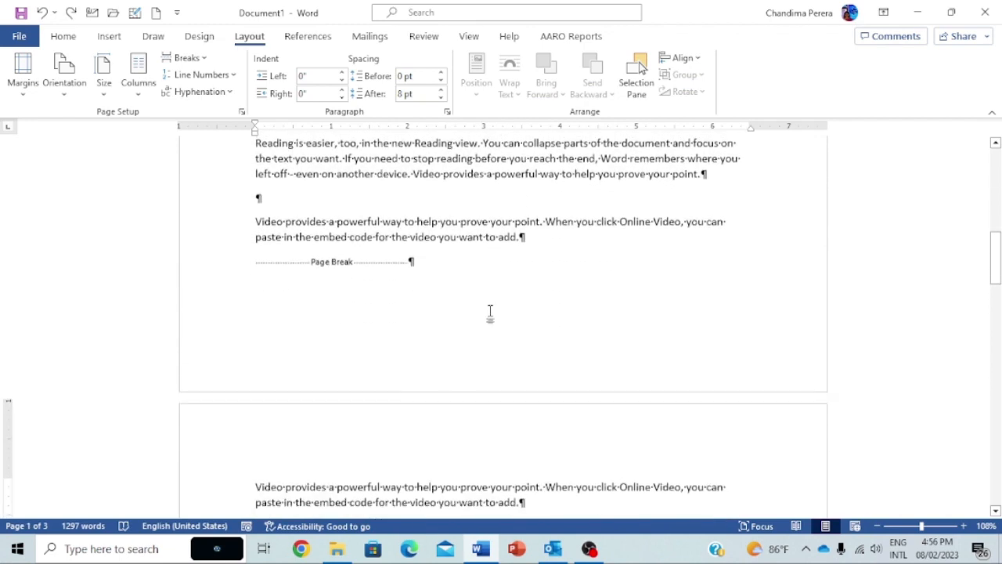
scroll(490, 312, "down", 3)
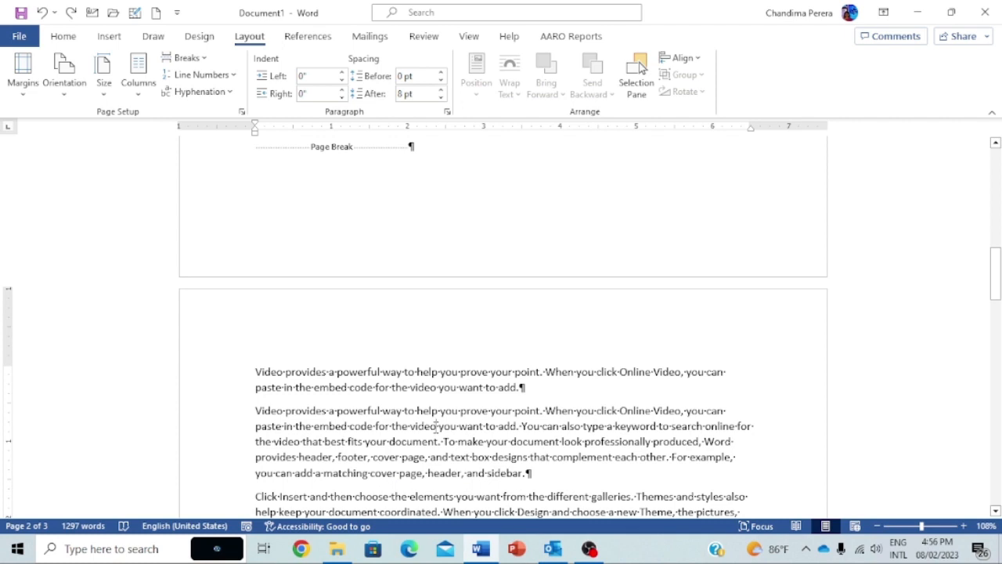
scroll(436, 421, "up", 1)
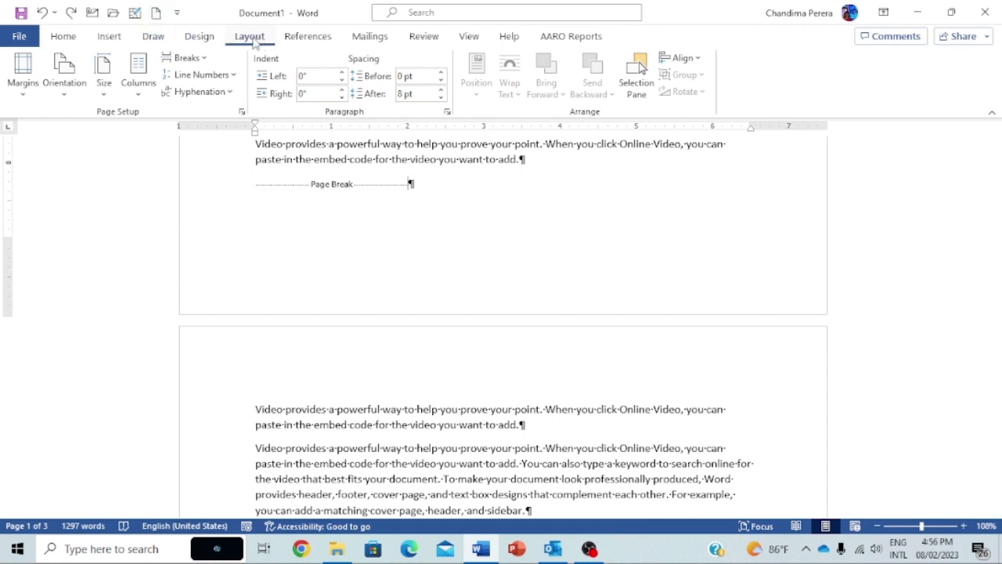
left_click(202, 59)
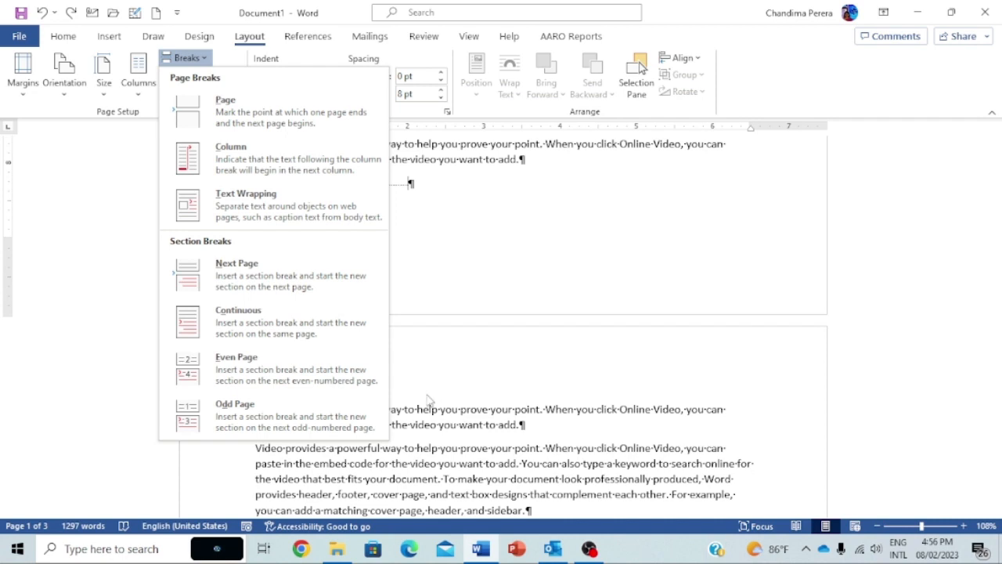
left_click(271, 323)
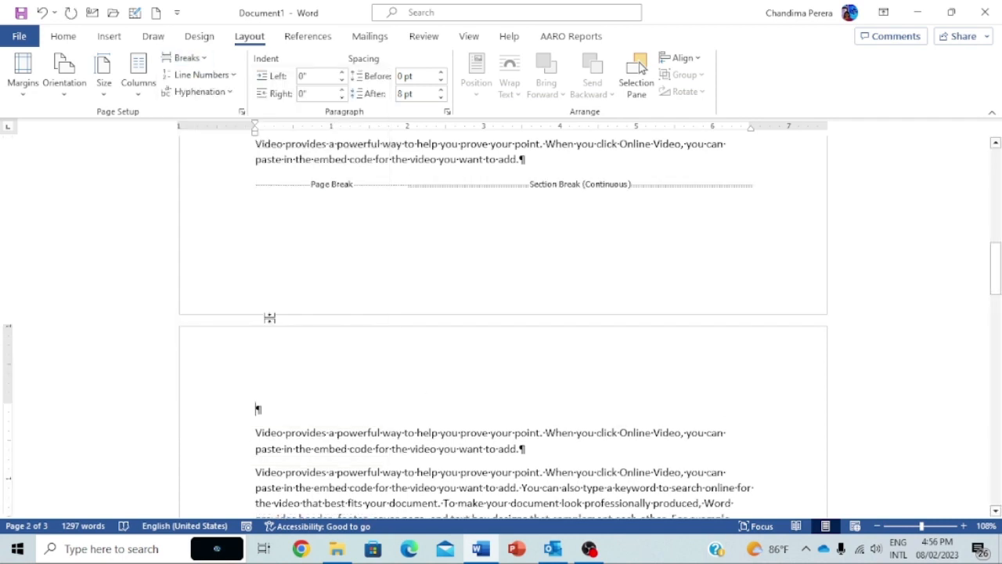
Lay out the section starting on page two in two columns
scroll(488, 420, "down", 2)
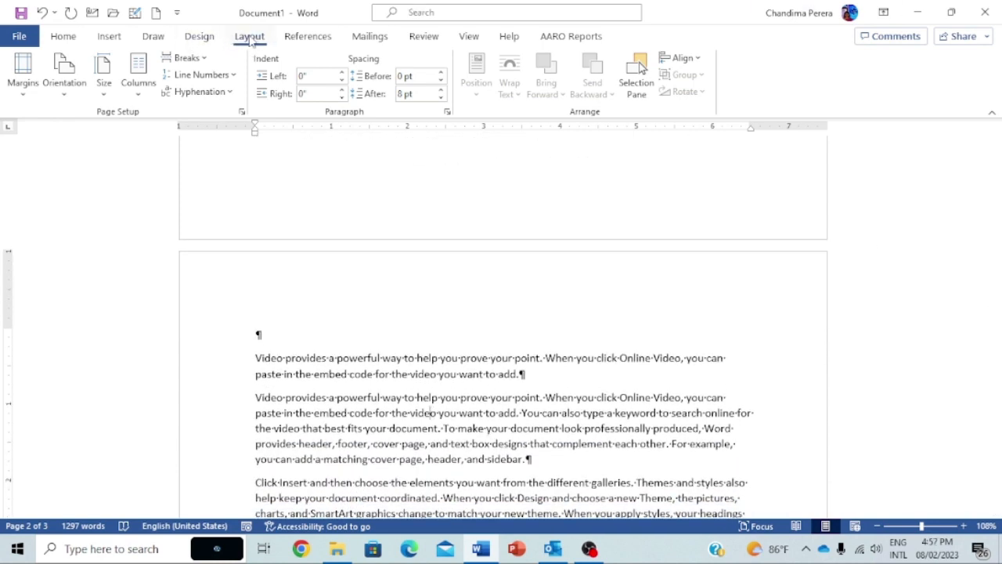
left_click(202, 60)
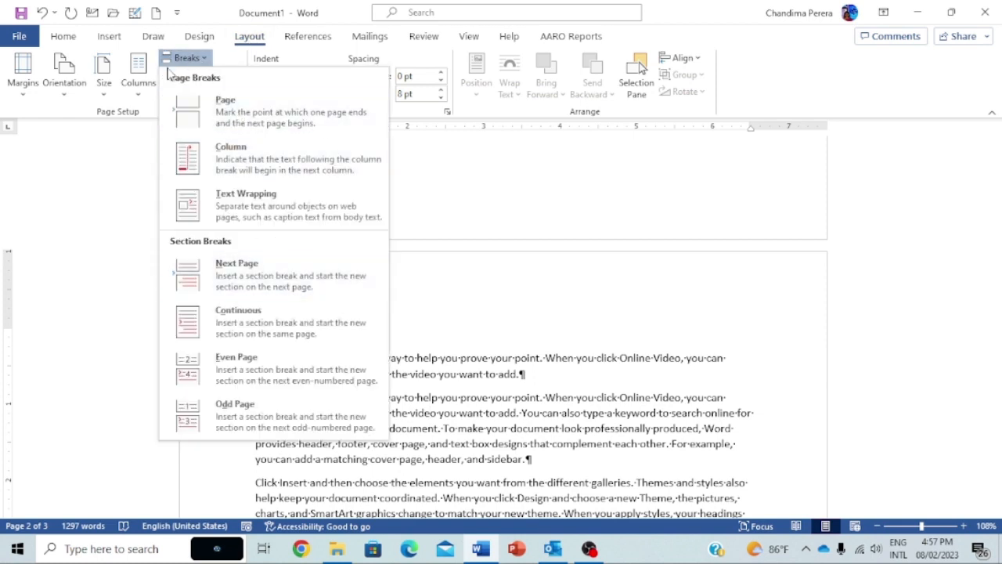
left_click(139, 69)
left_click(139, 69)
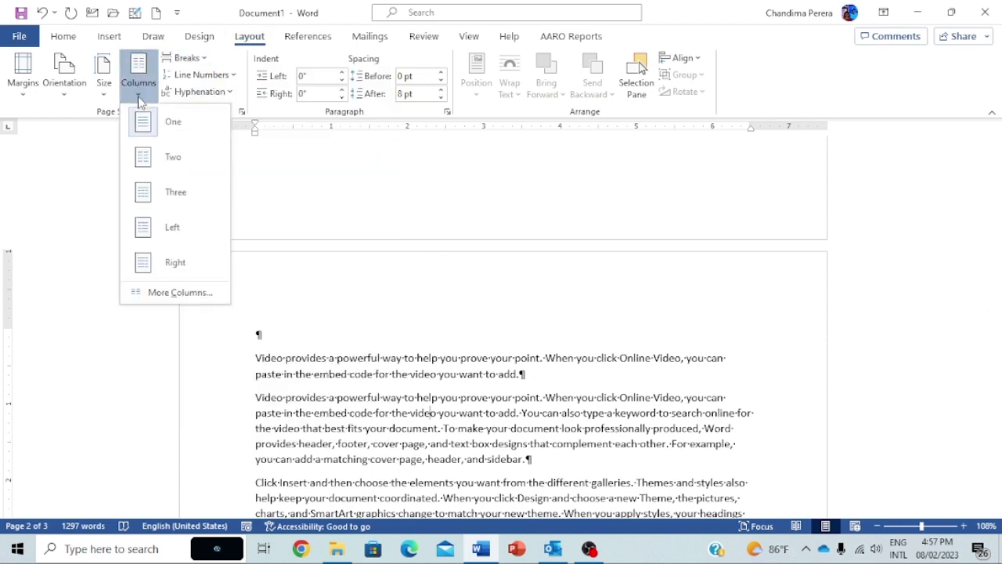
left_click(161, 169)
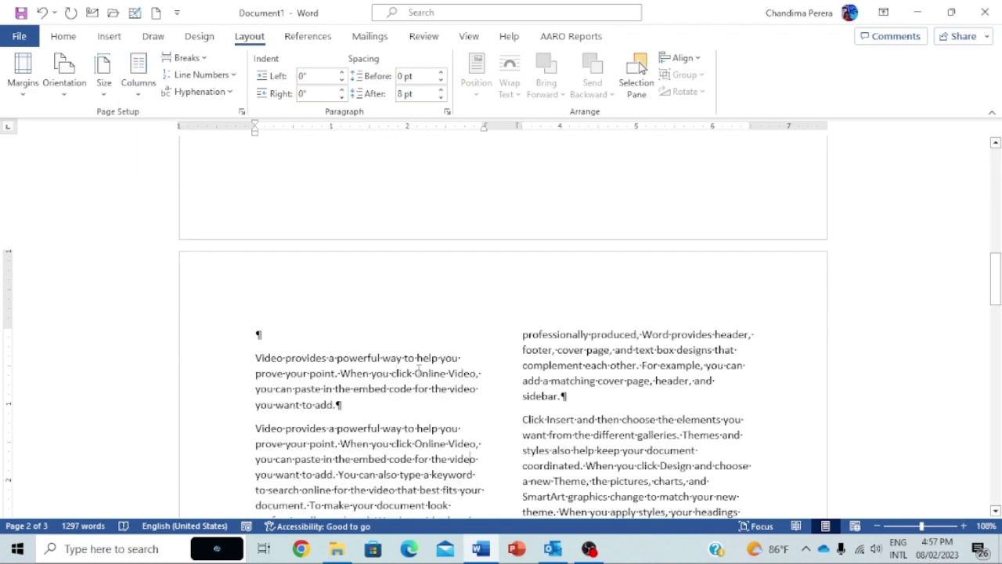
Compare the column layout of the text on page one with that on page two
scroll(418, 364, "up", 6)
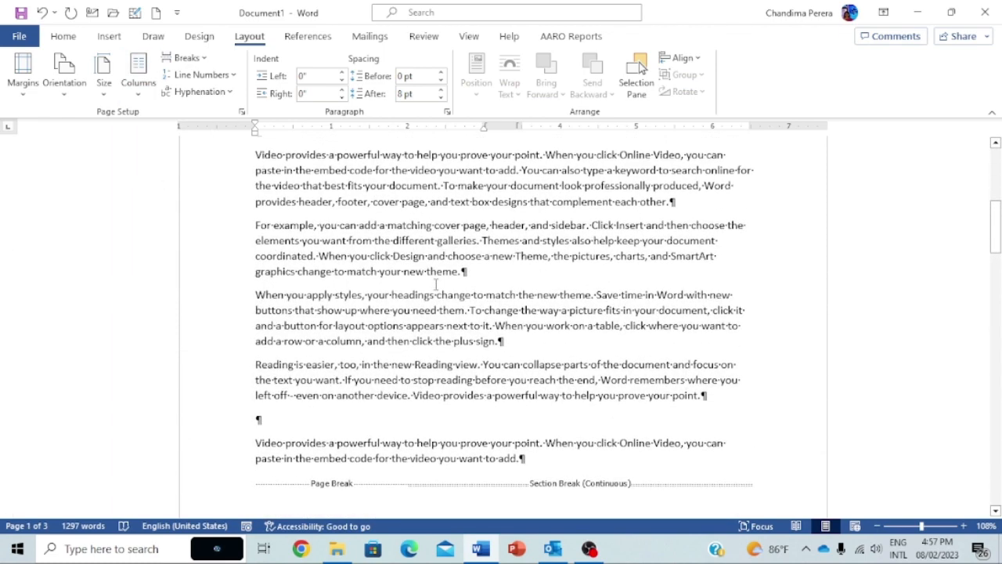
scroll(436, 284, "up", 4)
left_click(395, 221)
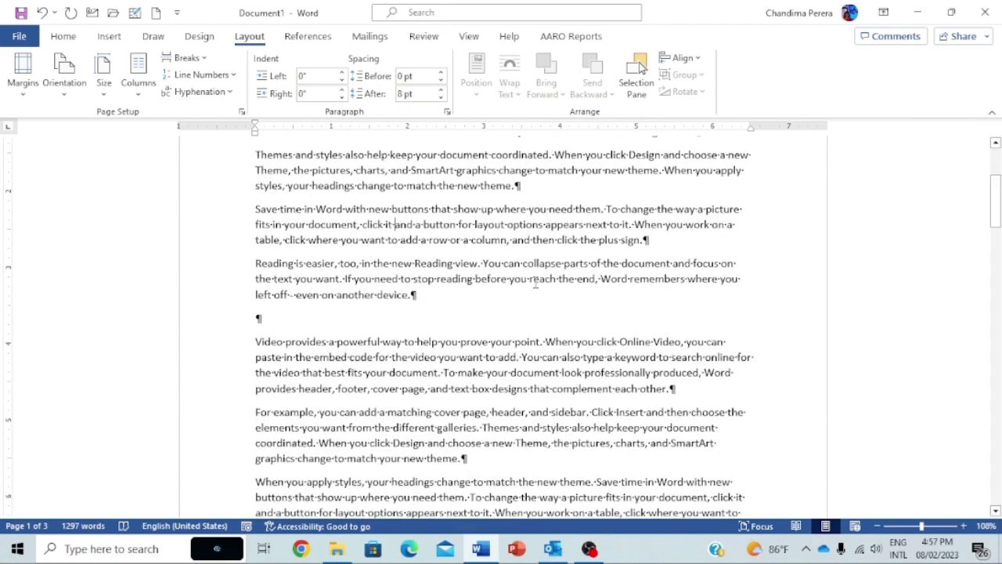
scroll(537, 285, "down", 3)
scroll(537, 285, "down", 10)
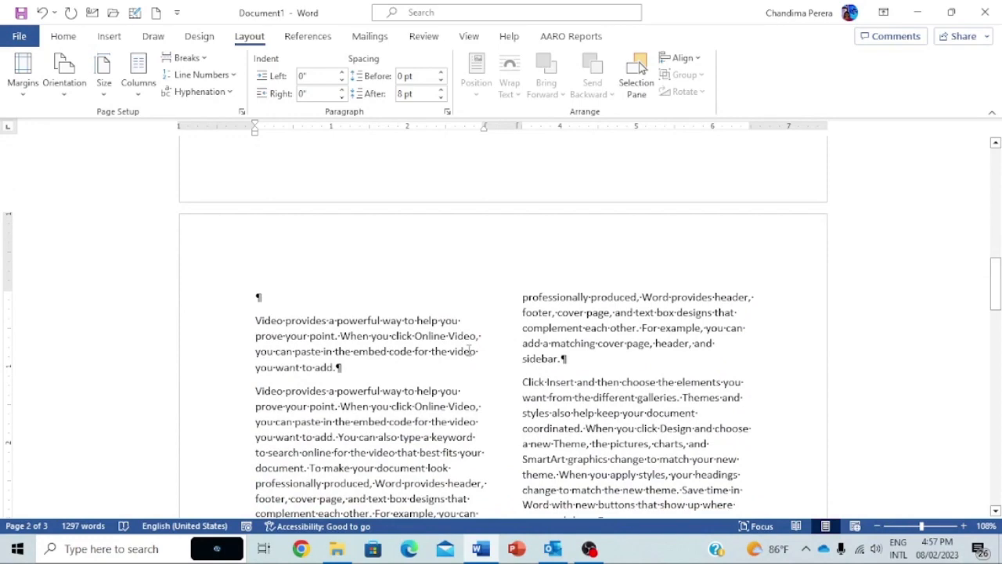
scroll(470, 351, "down", 4)
scroll(470, 351, "down", 10)
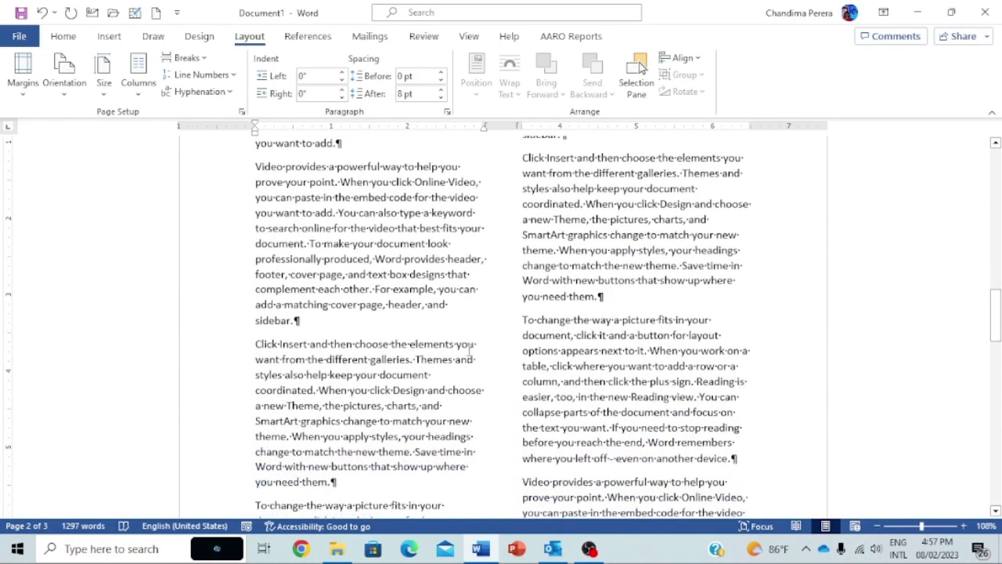
Examine the column layout around the end of page two and on page three
scroll(468, 350, "down", 9)
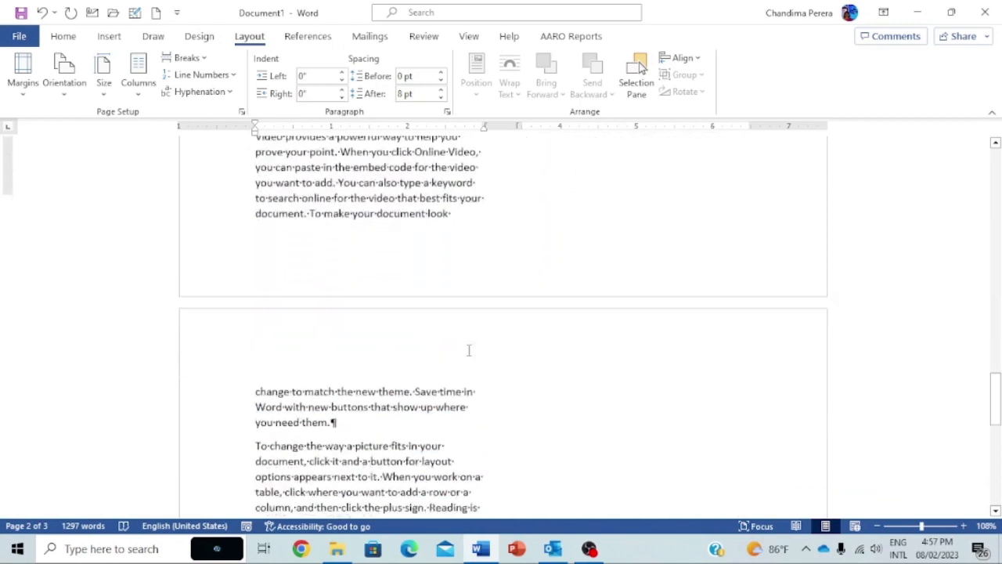
left_click(491, 300)
left_click(525, 269)
scroll(525, 269, "down", 3)
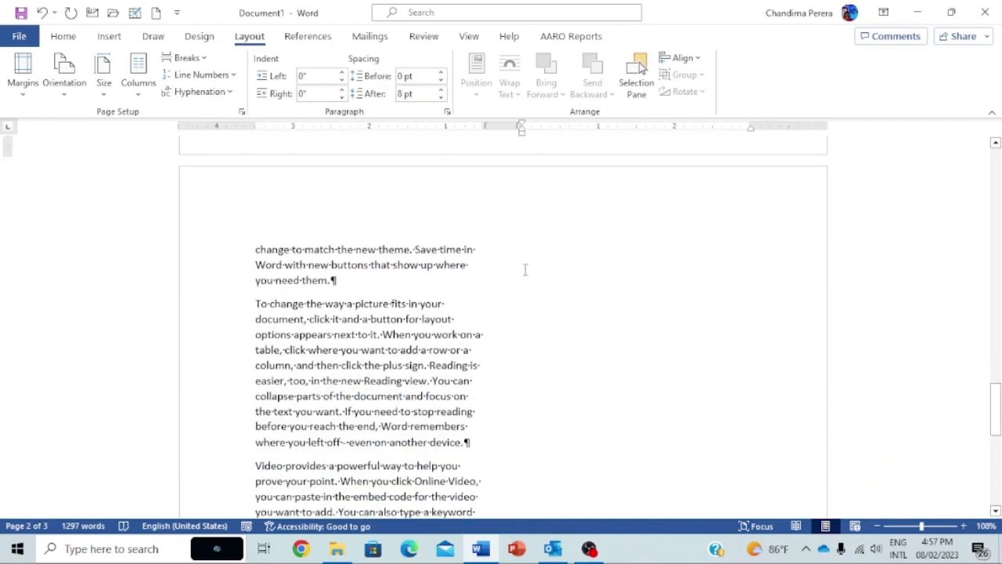
scroll(525, 269, "up", 2)
scroll(500, 350, "down", 3)
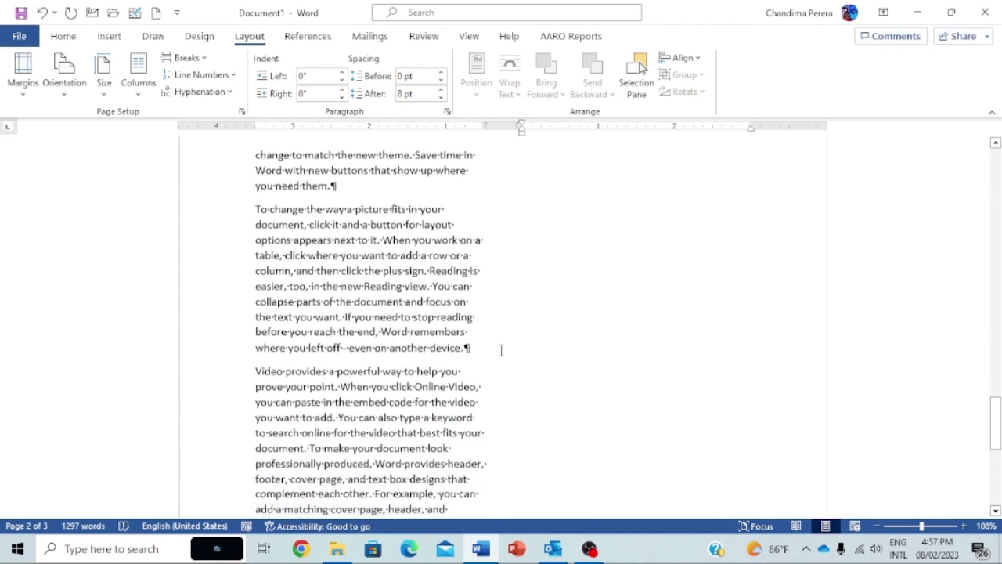
scroll(501, 350, "up", 4)
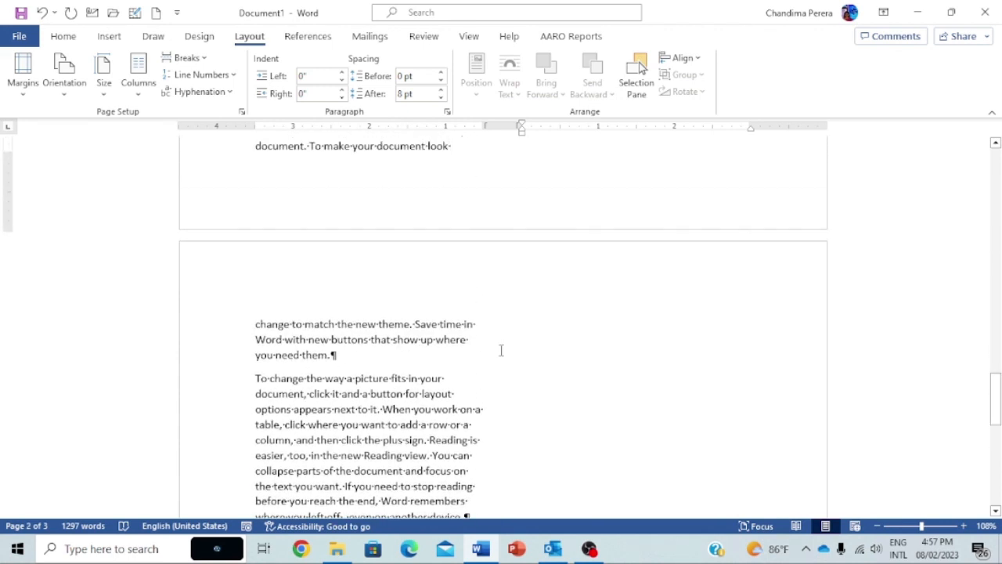
scroll(501, 350, "up", 2)
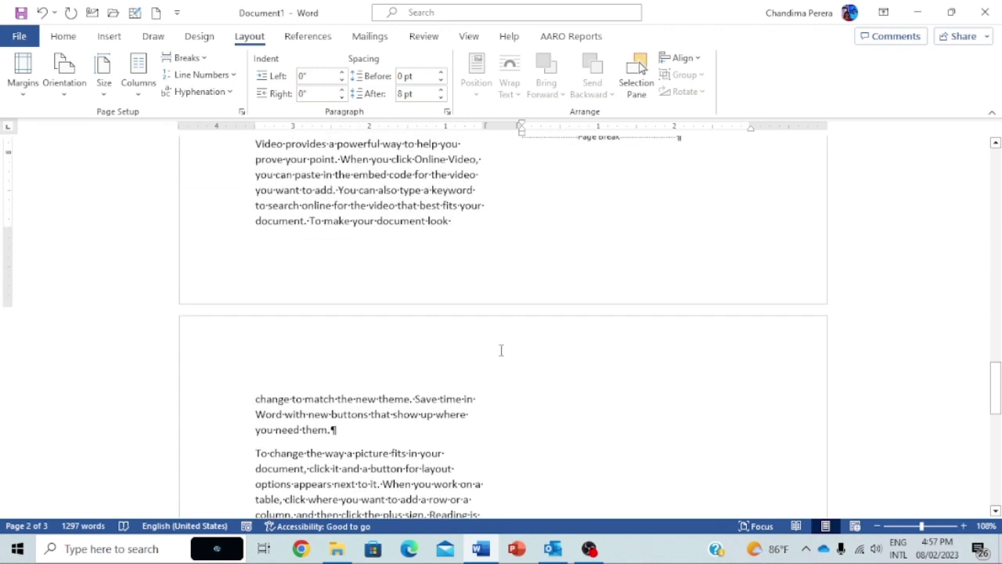
Insert a continuous section break directly after the page break at the end of page two
scroll(500, 350, "up", 5)
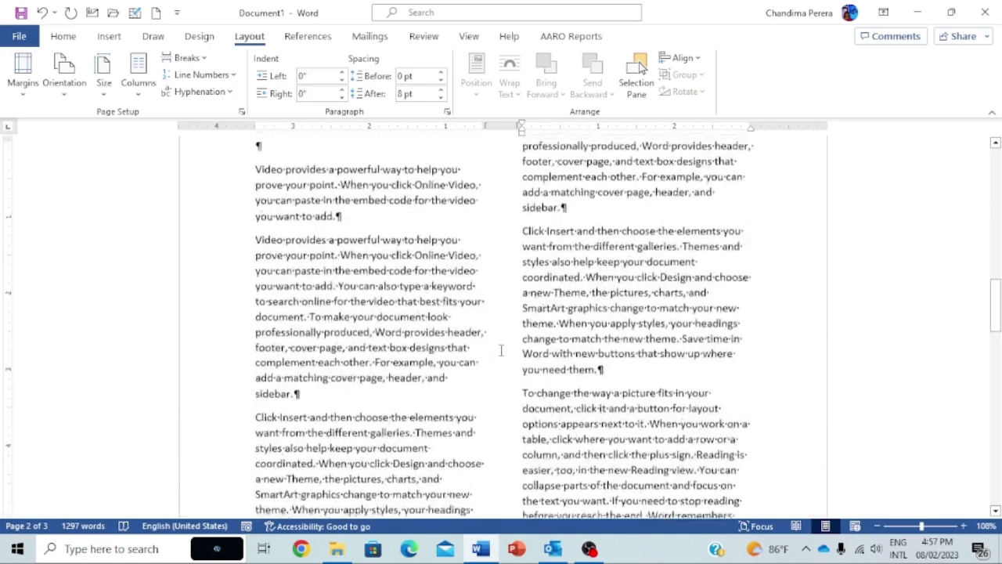
scroll(501, 350, "up", 6)
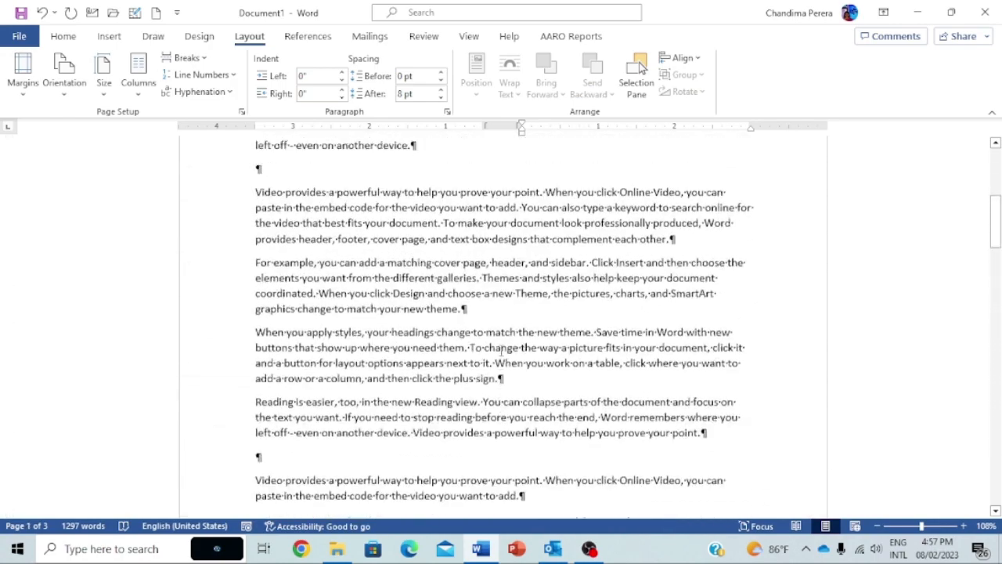
scroll(501, 350, "down", 5)
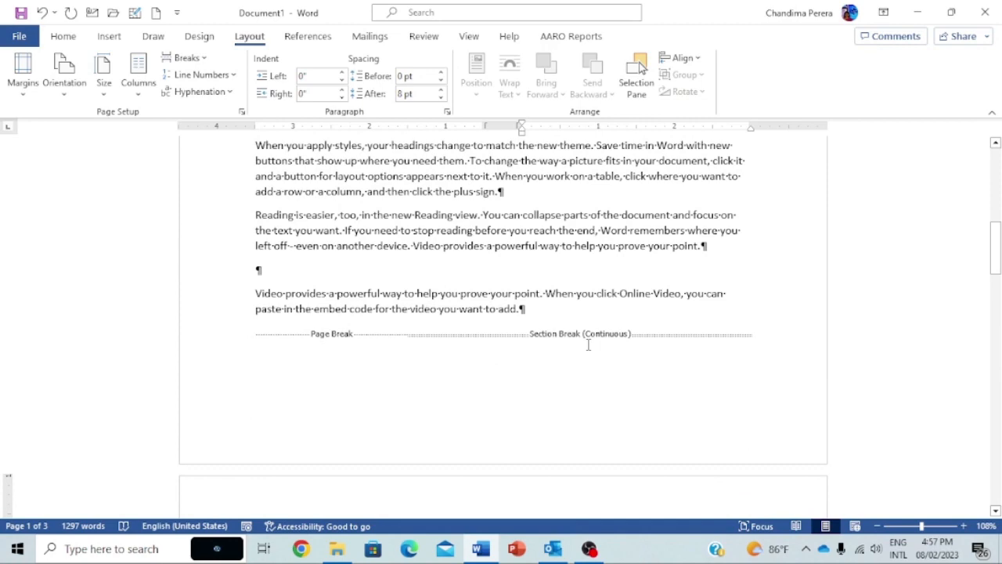
scroll(588, 344, "down", 12)
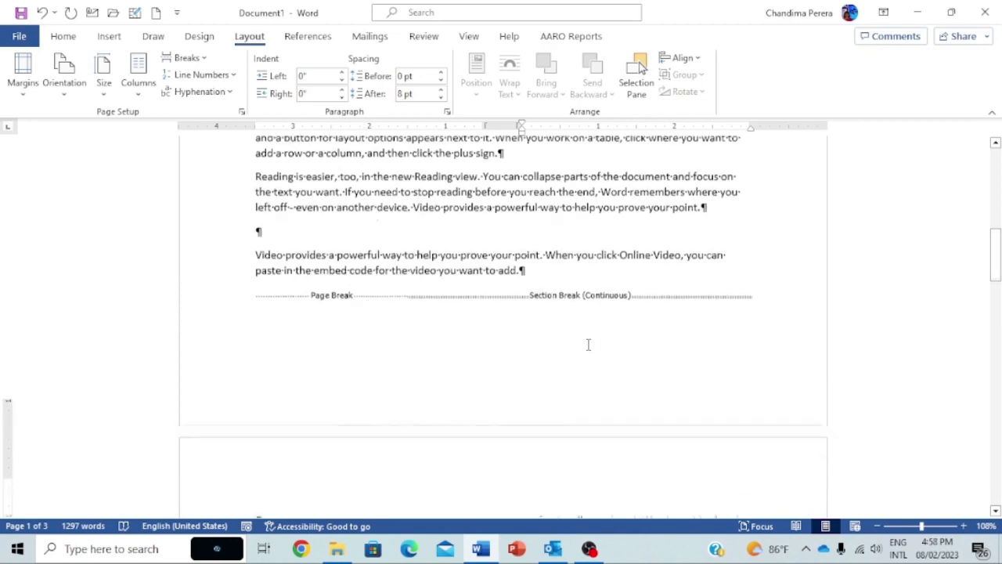
scroll(588, 344, "down", 10)
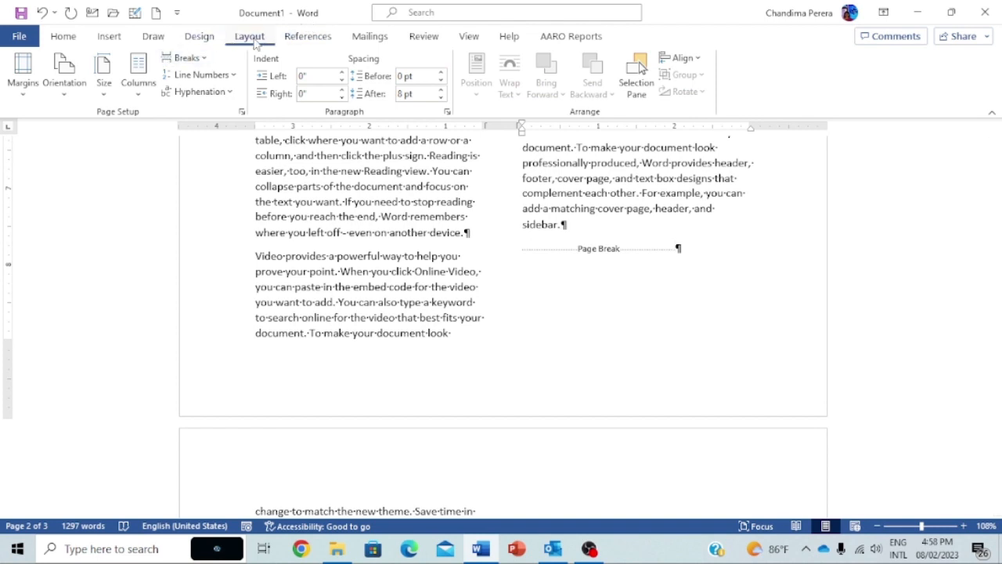
left_click(192, 60)
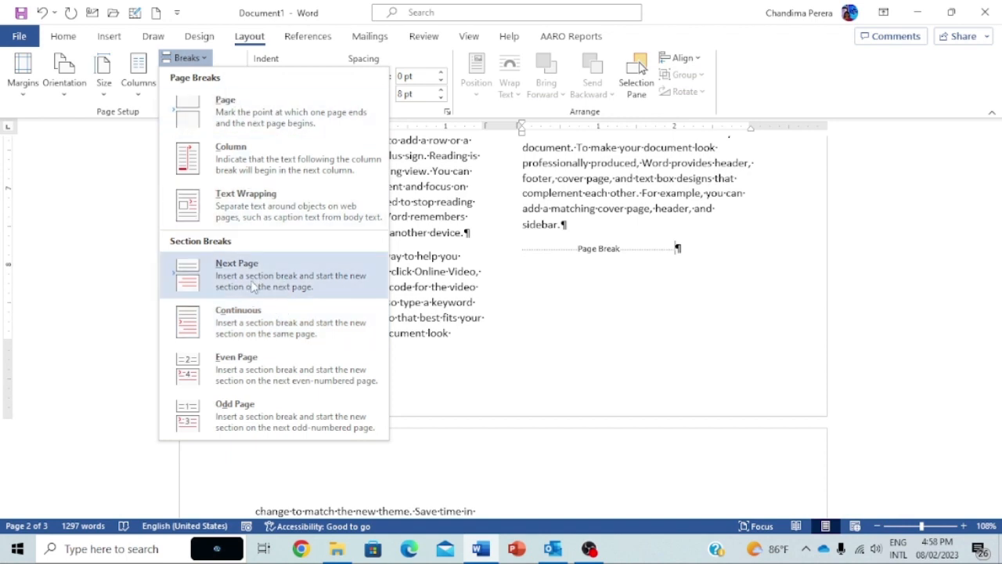
left_click(258, 324)
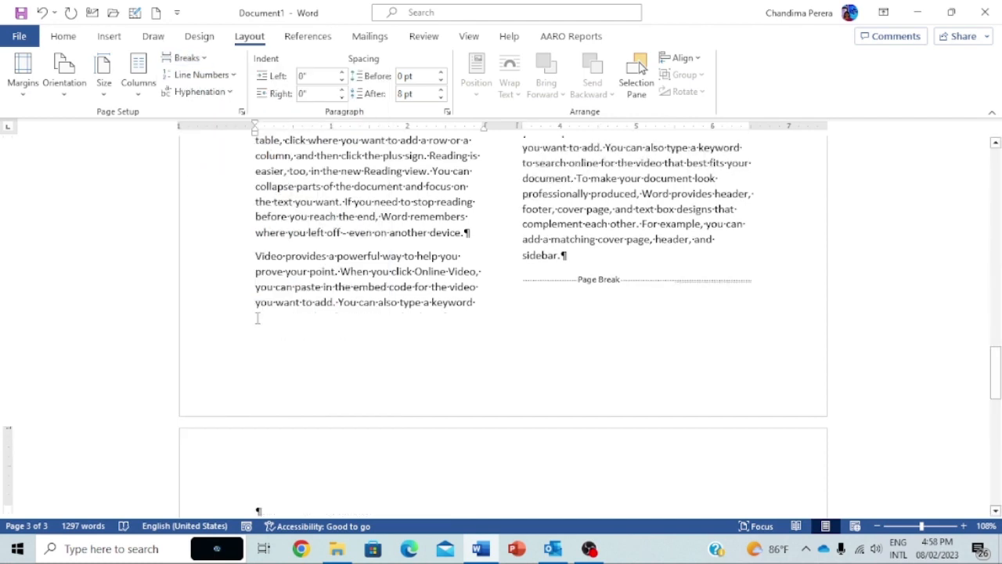
Set the section starting on page three to a one-column layout
scroll(257, 318, "down", 3)
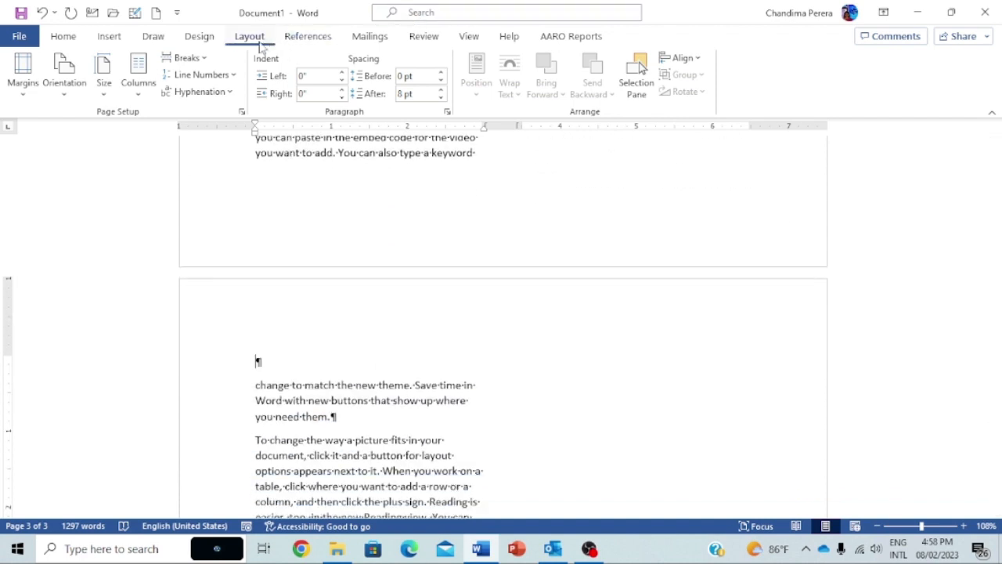
left_click(140, 82)
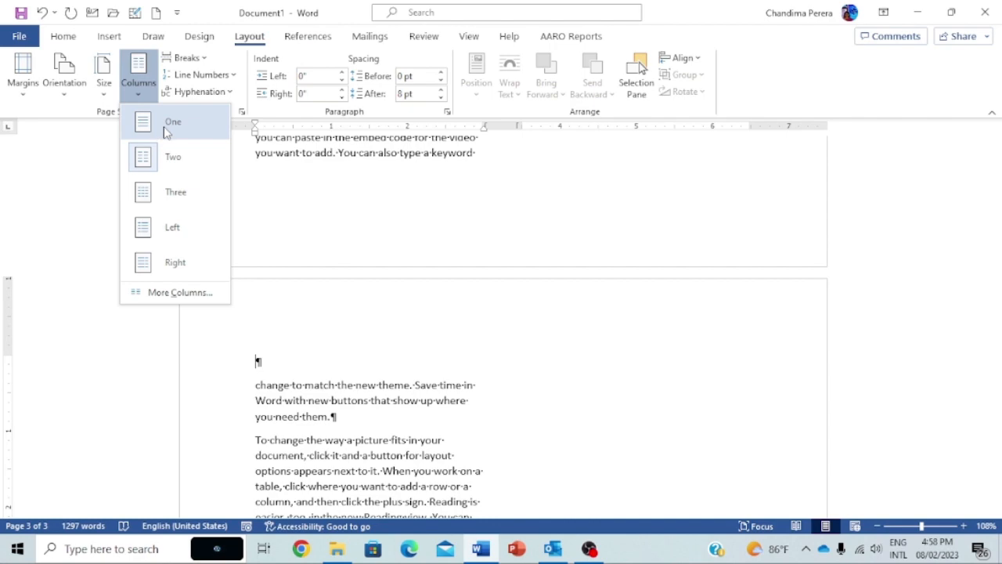
left_click(167, 131)
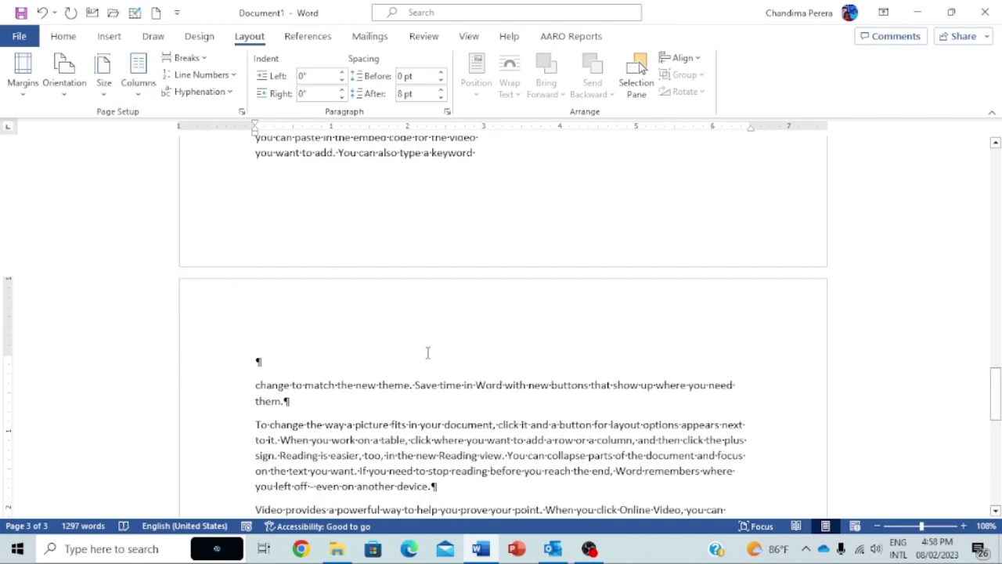
scroll(511, 411, "up", 1)
scroll(511, 411, "up", 3)
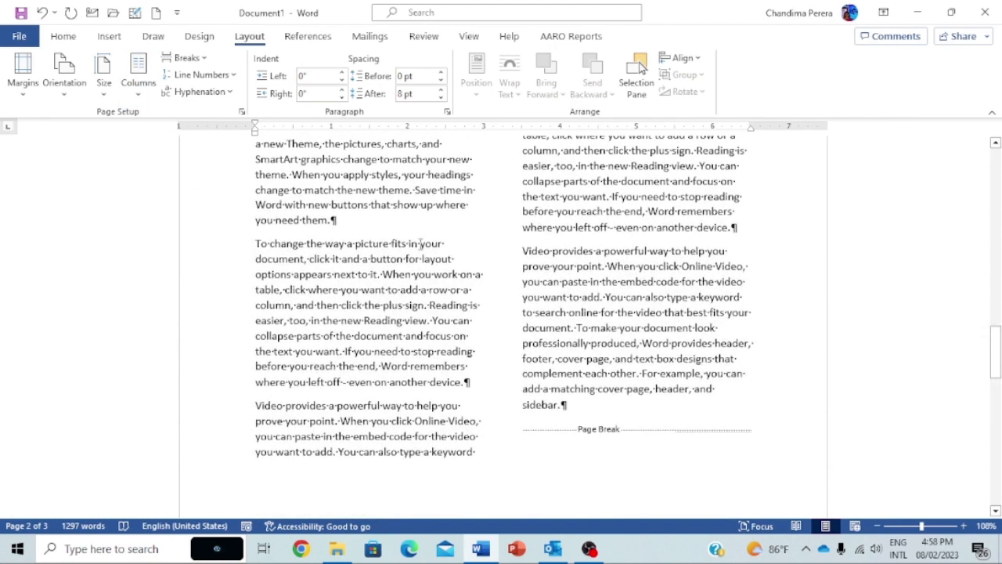
scroll(456, 236, "up", 5)
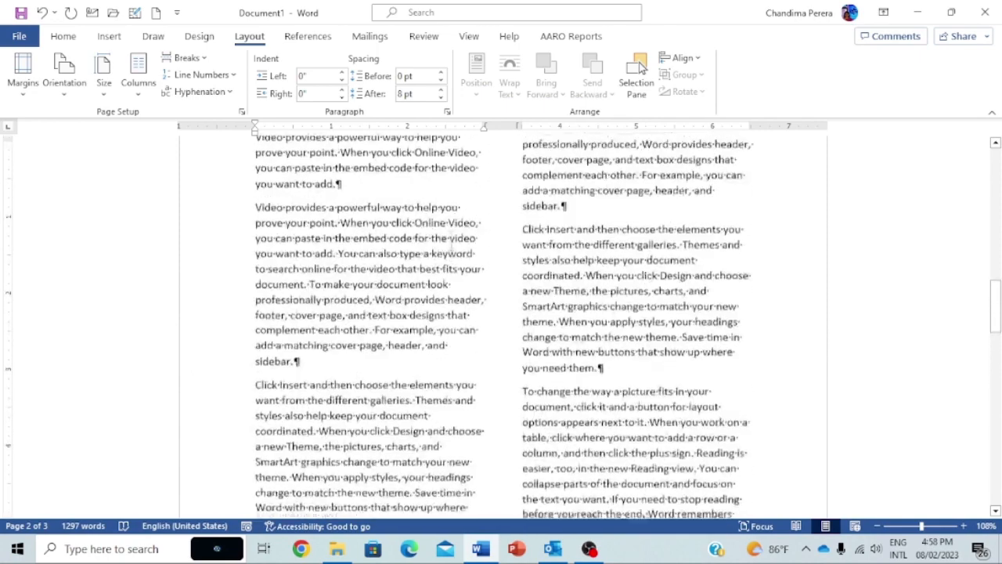
Compare the column layout of page one's text with that of page two, from the first break through the end of page two
scroll(451, 245, "up", 5)
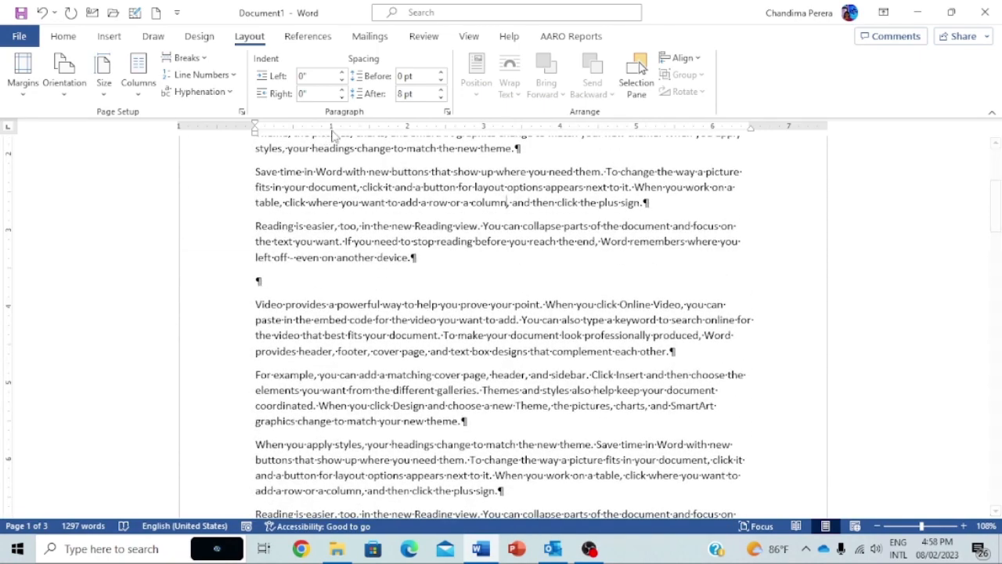
scroll(598, 255, "down", 10)
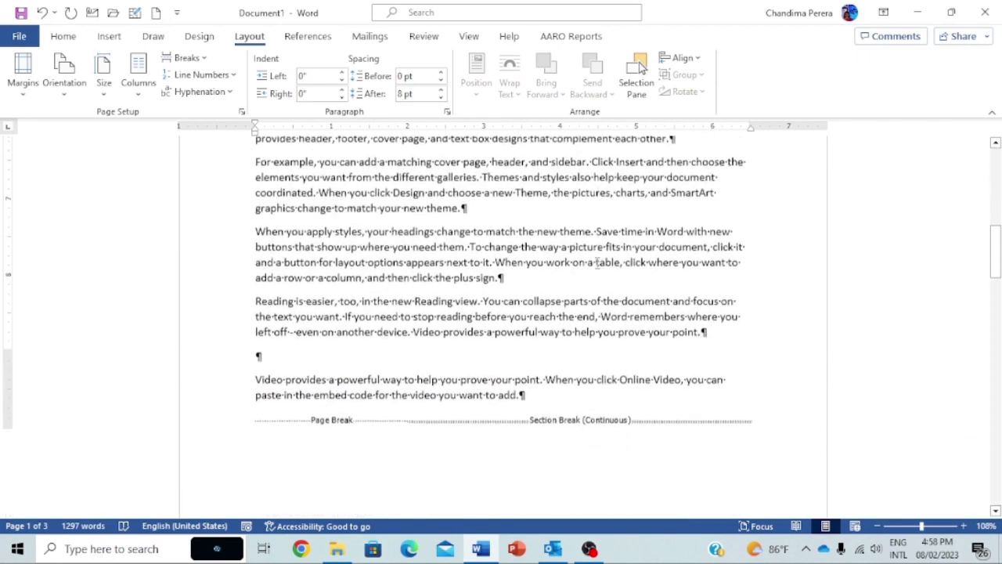
left_click(461, 256)
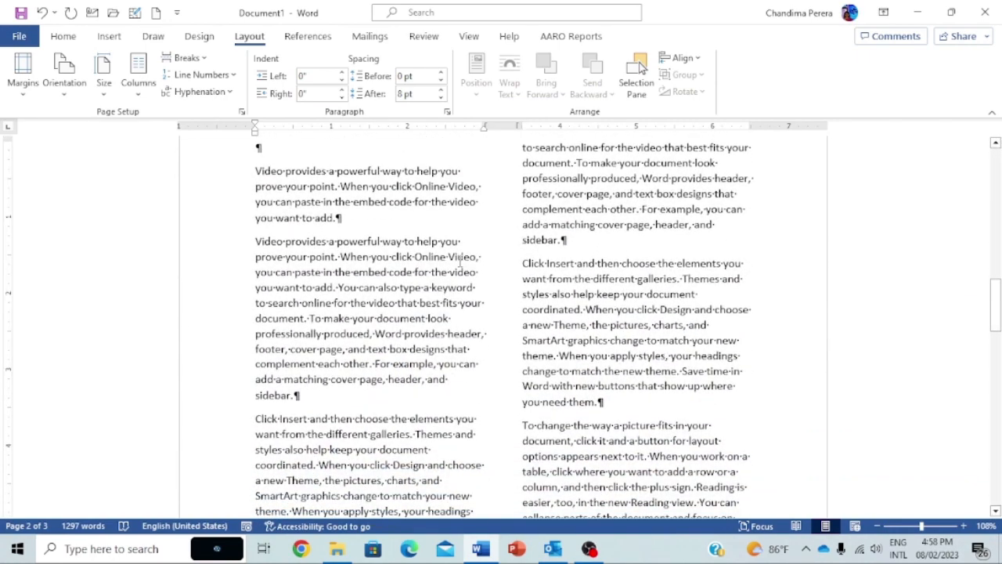
scroll(461, 262, "down", 10)
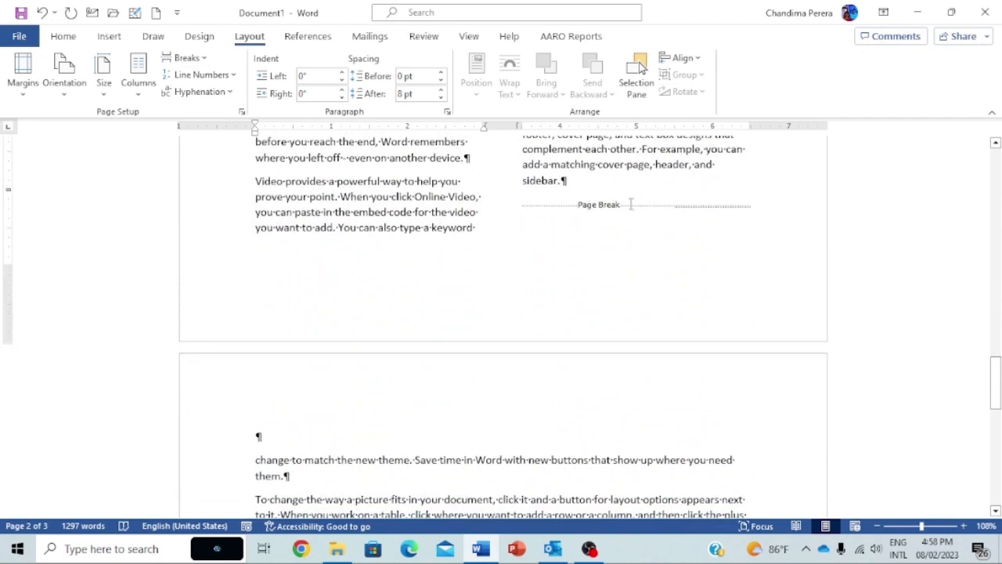
scroll(595, 258, "down", 3)
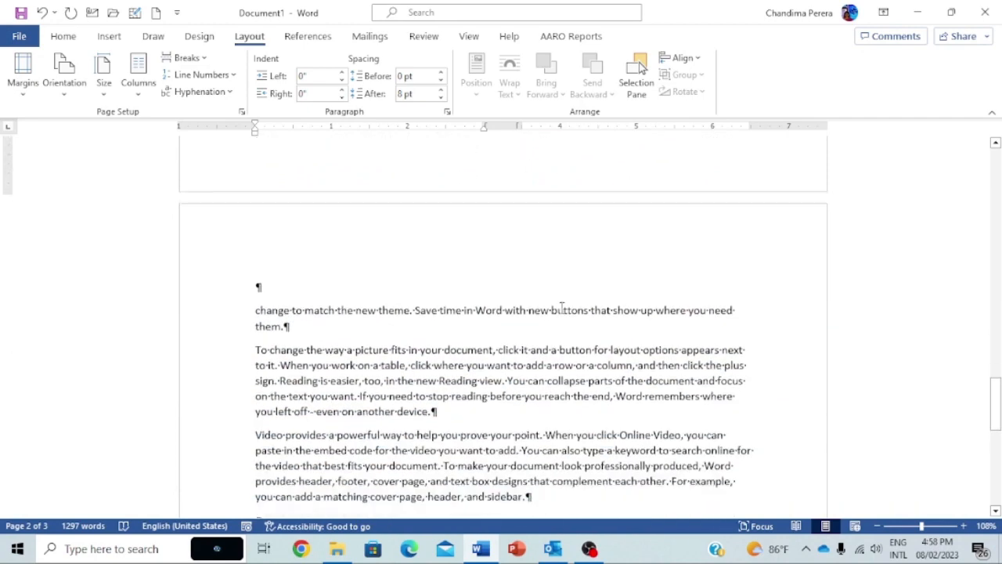
Examine the page break at the end of page two and the layout of the text on page three
left_click(548, 305)
scroll(548, 305, "up", 3)
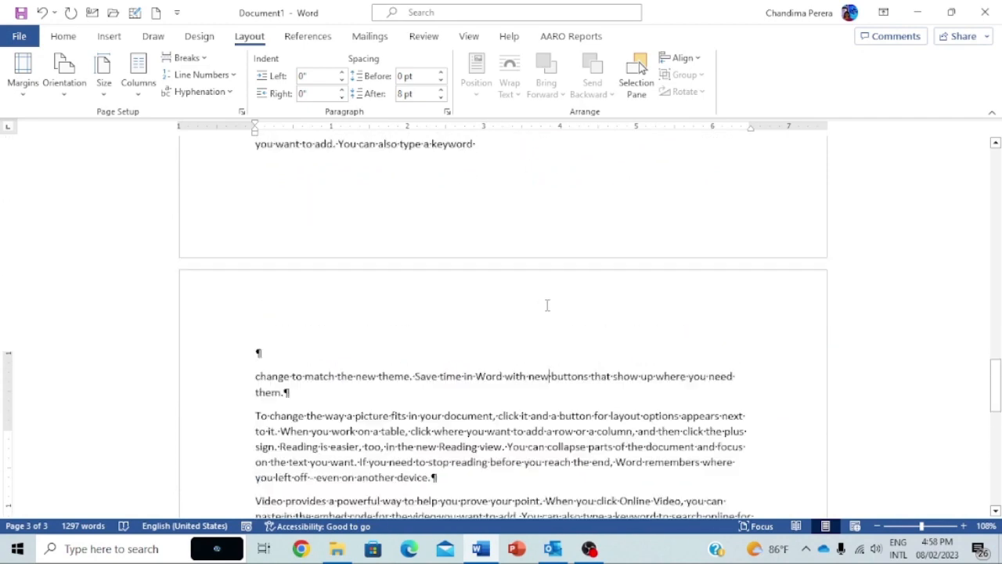
scroll(547, 305, "down", 4)
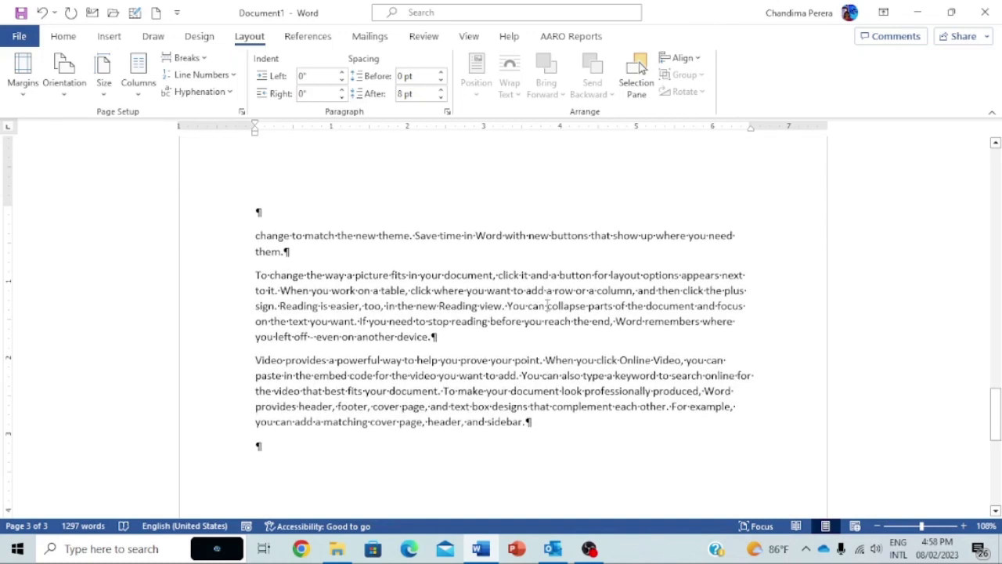
scroll(547, 305, "up", 4)
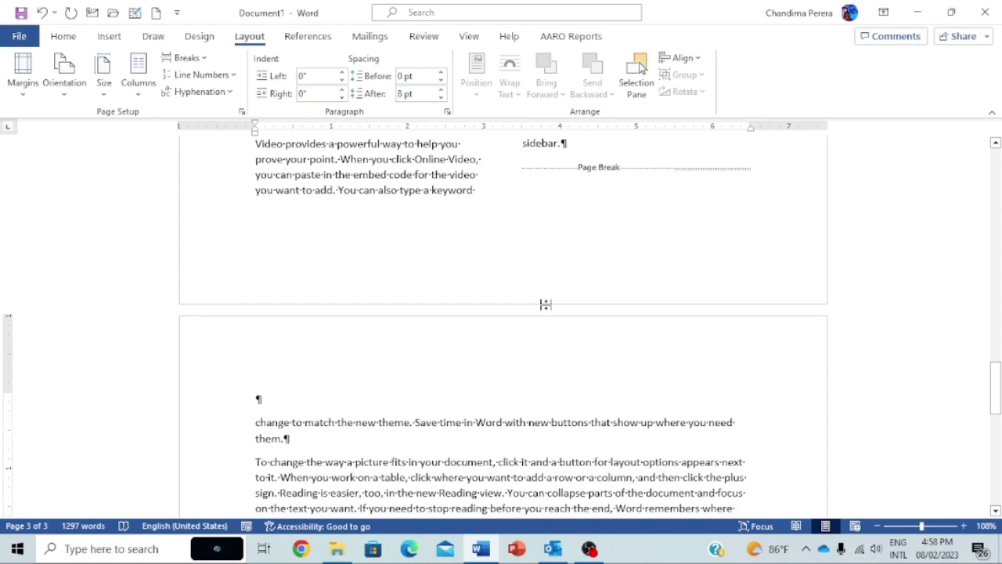
scroll(546, 305, "down", 4)
scroll(547, 305, "up", 5)
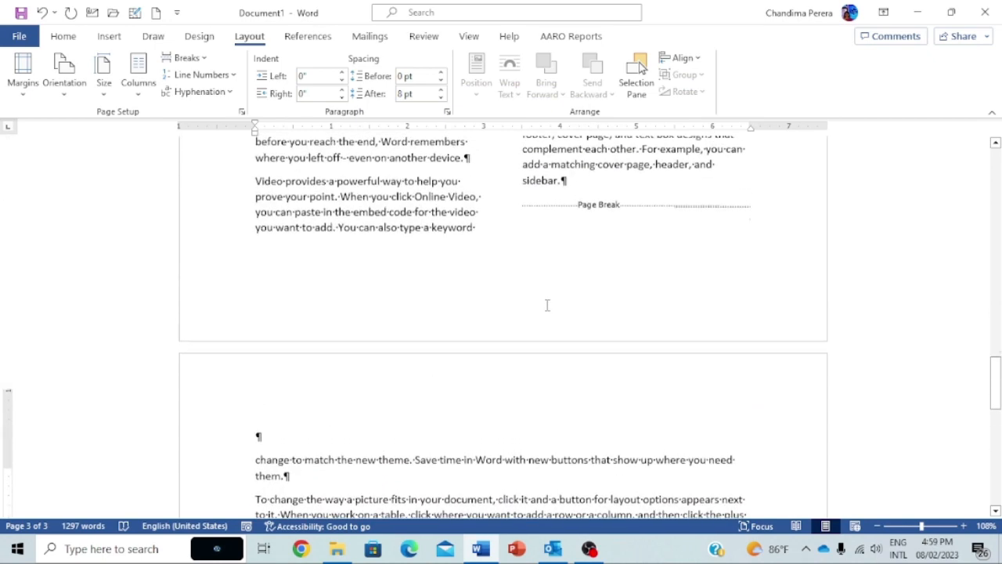
scroll(547, 305, "up", 4)
left_click(650, 390)
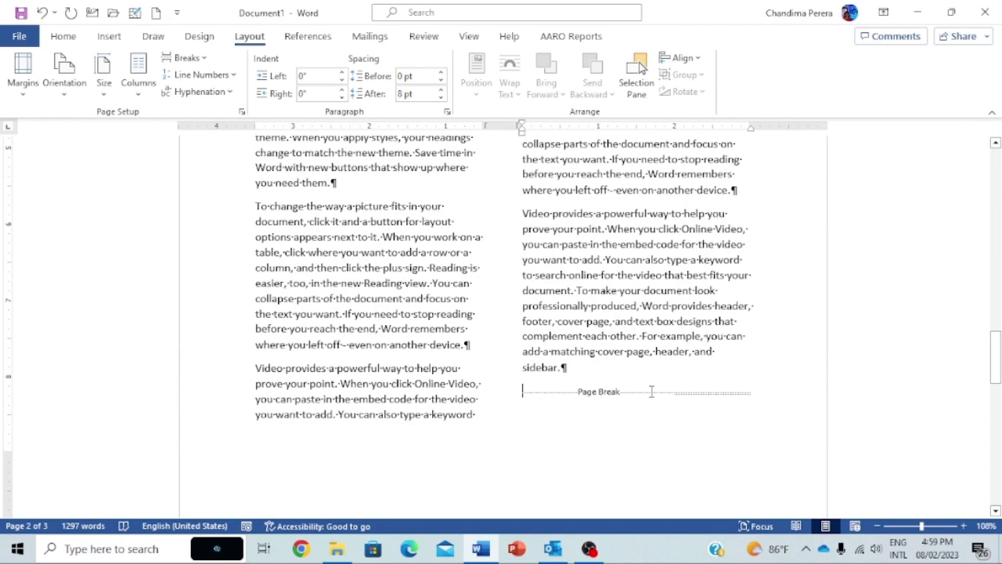
scroll(651, 390, "down", 7)
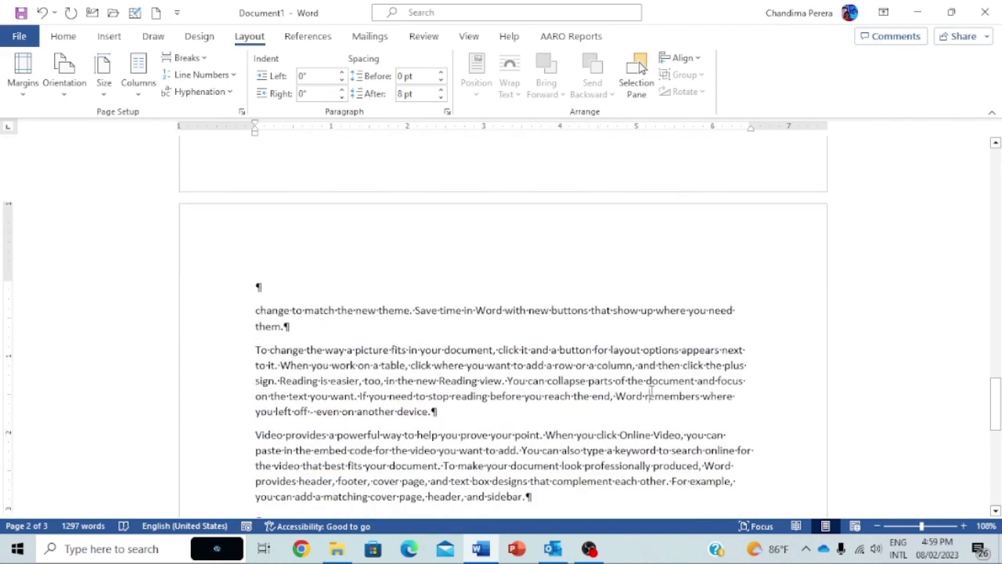
scroll(664, 388, "down", 3)
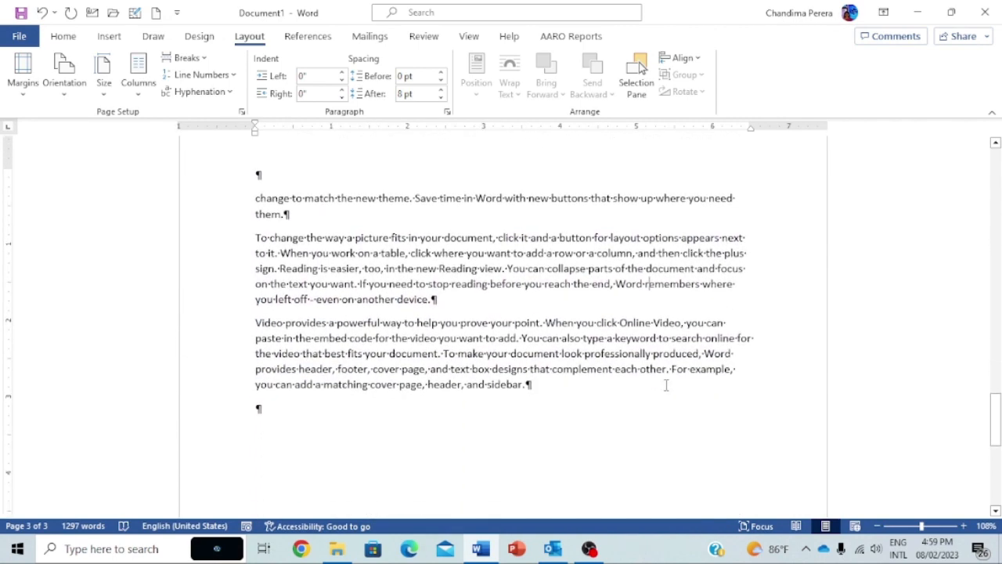
scroll(666, 385, "down", 2)
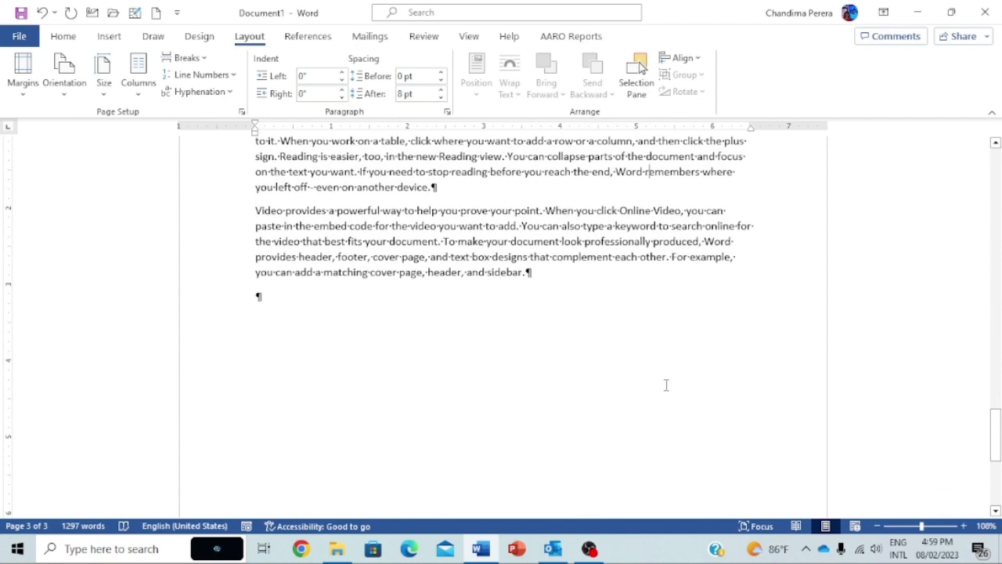
scroll(666, 384, "up", 5)
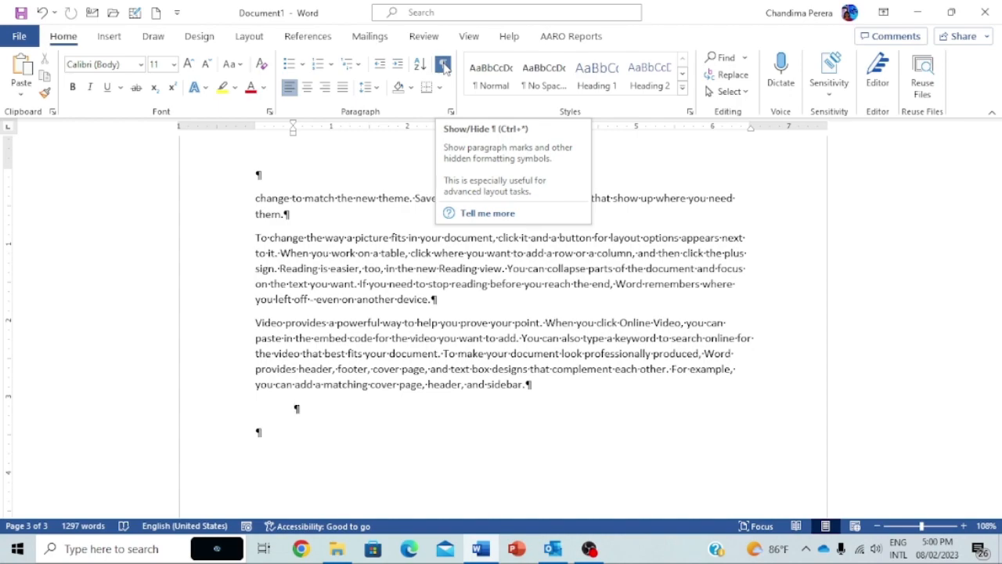
Hide the formatting marks and review the pages from page three back to page one
left_click(442, 66)
scroll(487, 258, "up", 3)
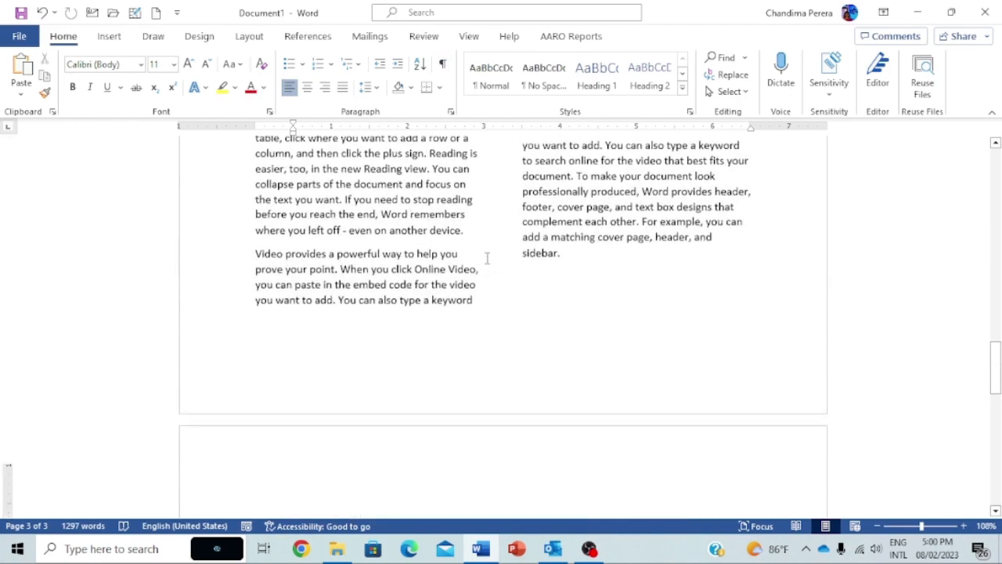
scroll(487, 258, "up", 10)
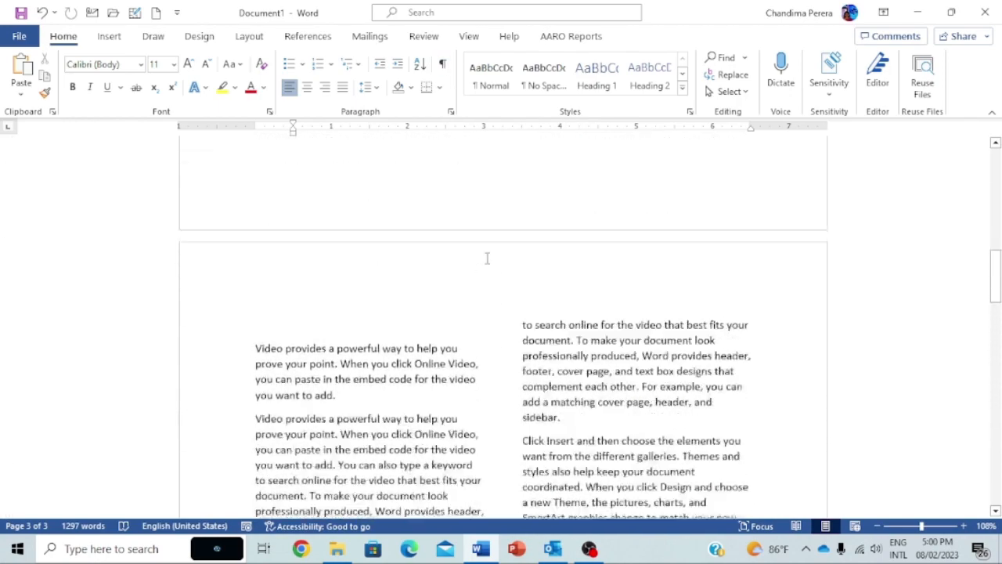
scroll(487, 258, "up", 15)
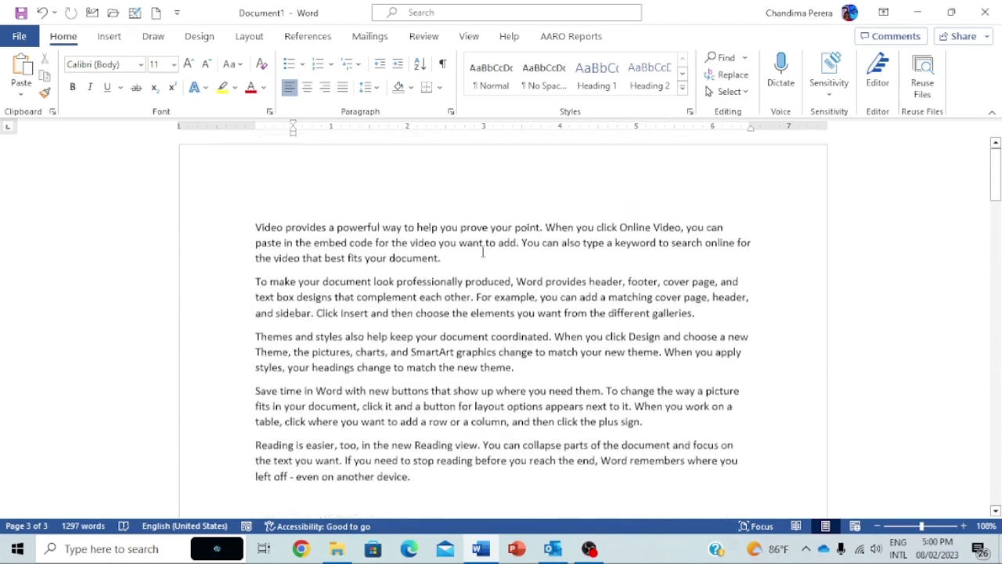
Show the formatting marks again and inspect the page break and continuous section break at the end of page one
left_click(443, 69)
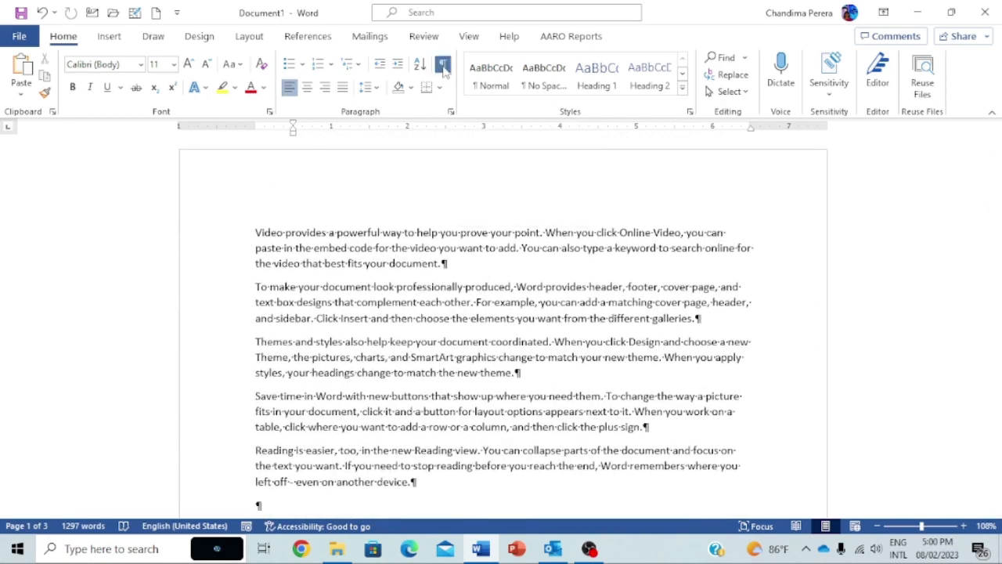
scroll(552, 319, "down", 7)
scroll(553, 318, "down", 8)
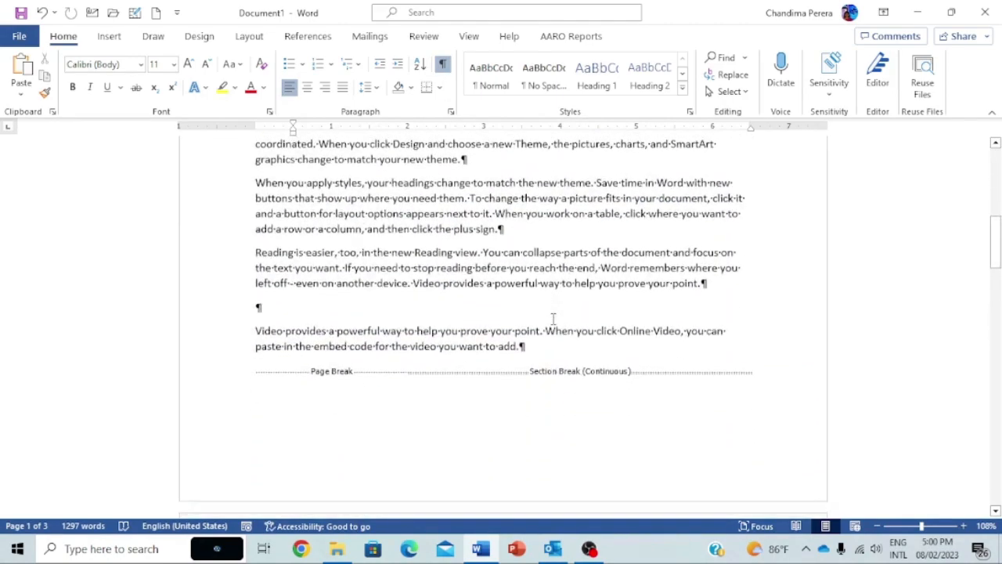
scroll(553, 319, "down", 4)
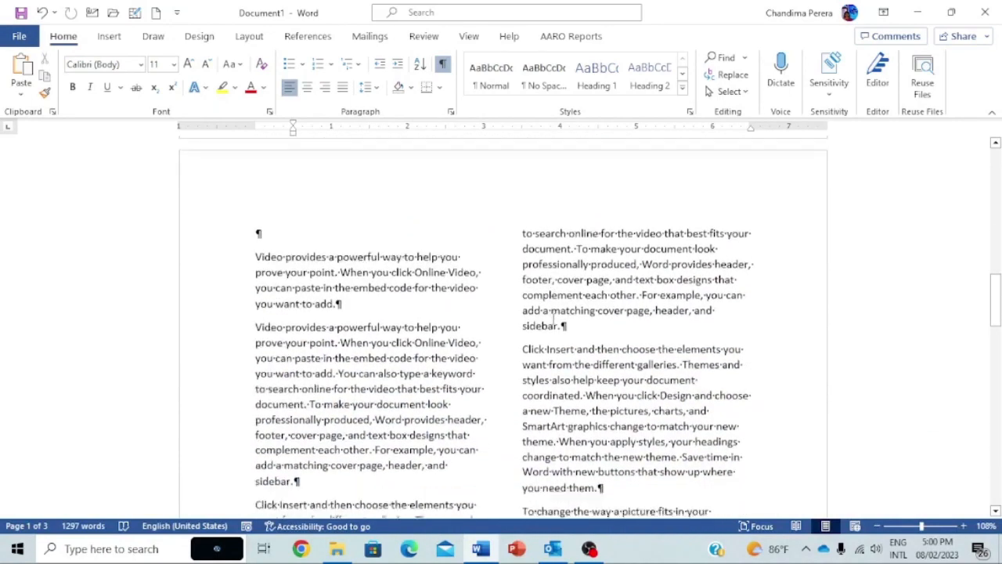
scroll(553, 317, "up", 5)
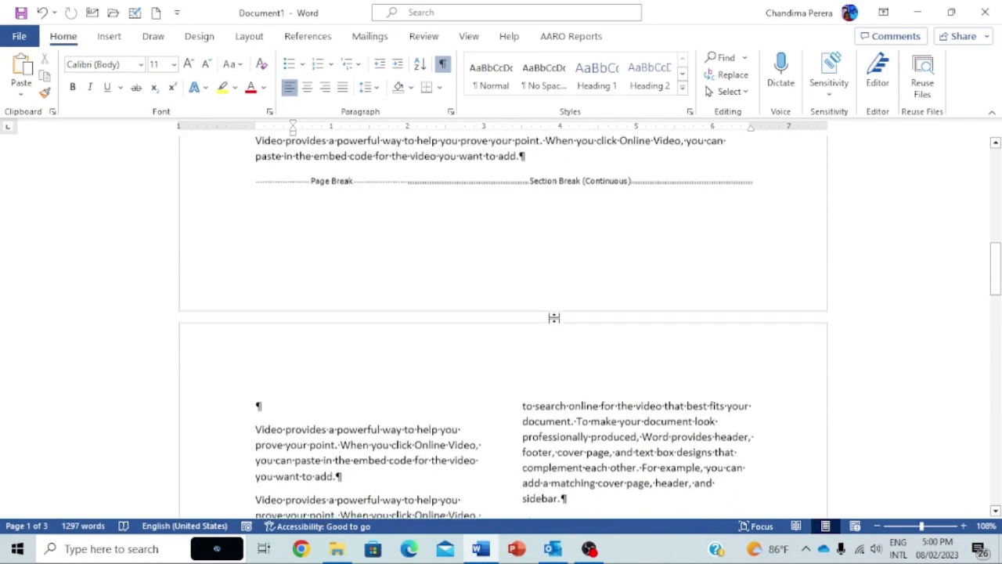
Delete the continuous section break at the end of page one, check how the columns change, and undo the deletion
left_click(526, 233)
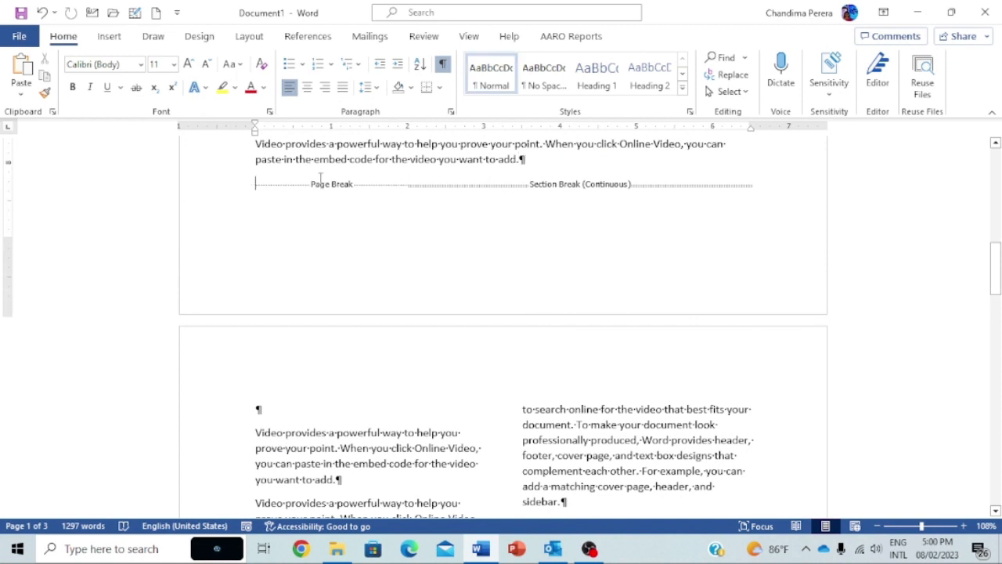
key("Delete")
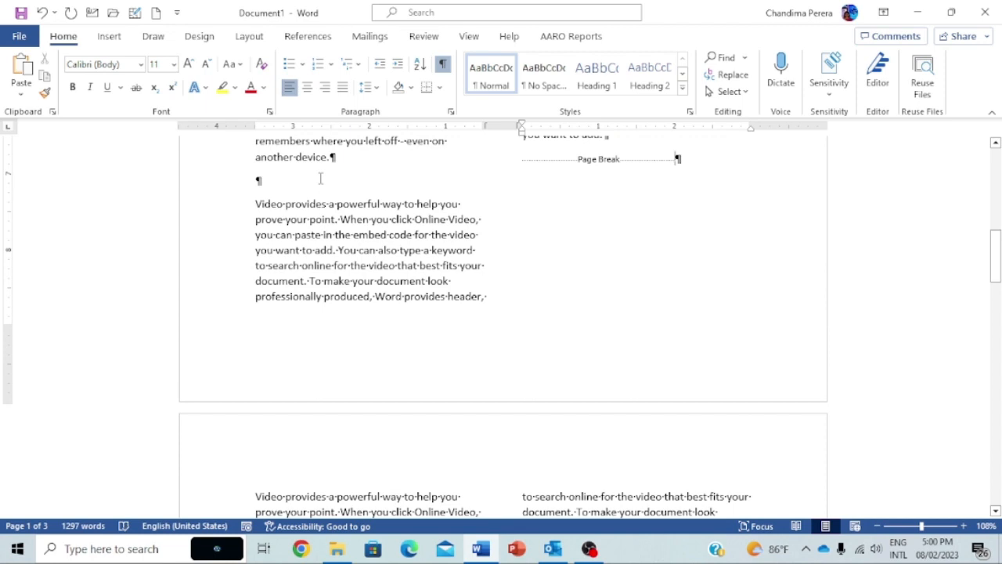
scroll(440, 411, "down", 5)
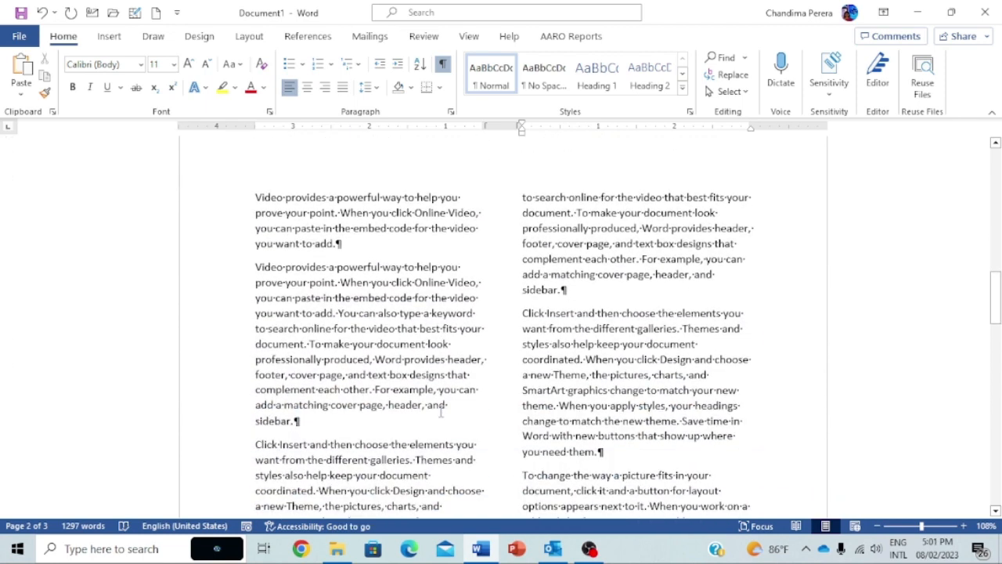
scroll(436, 410, "up", 5)
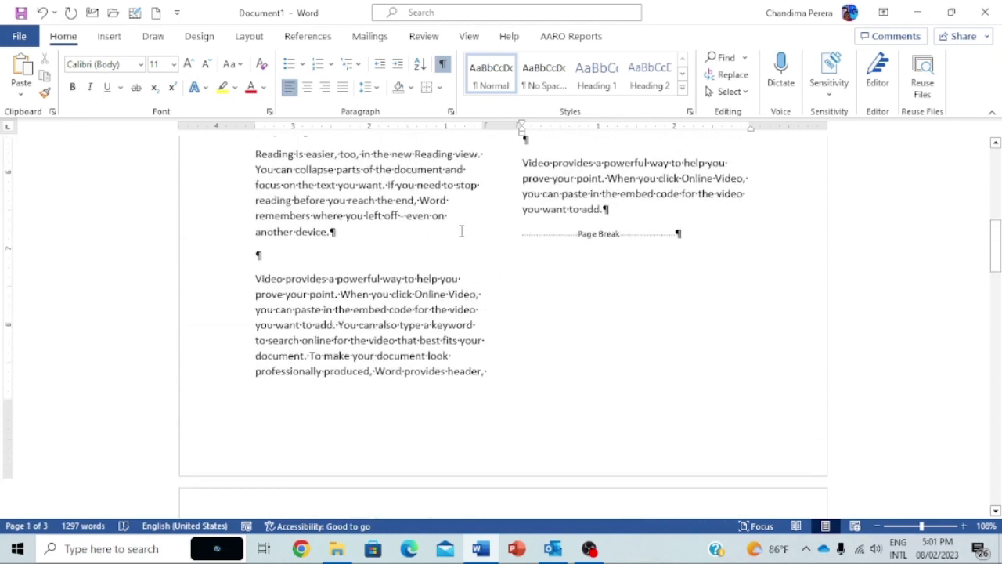
scroll(556, 210, "up", 3)
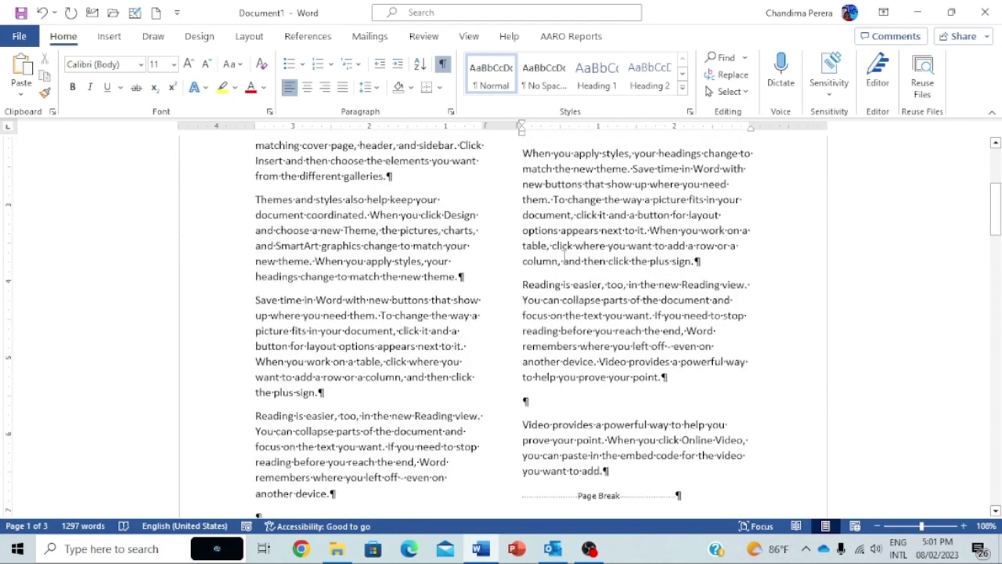
scroll(524, 307, "down", 10)
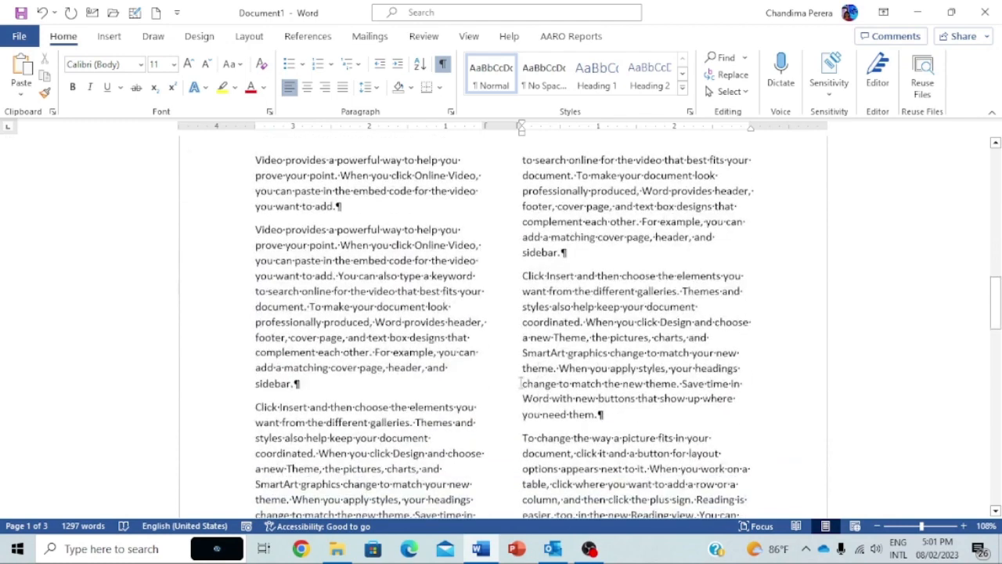
scroll(505, 355, "up", 4)
scroll(505, 355, "up", 2)
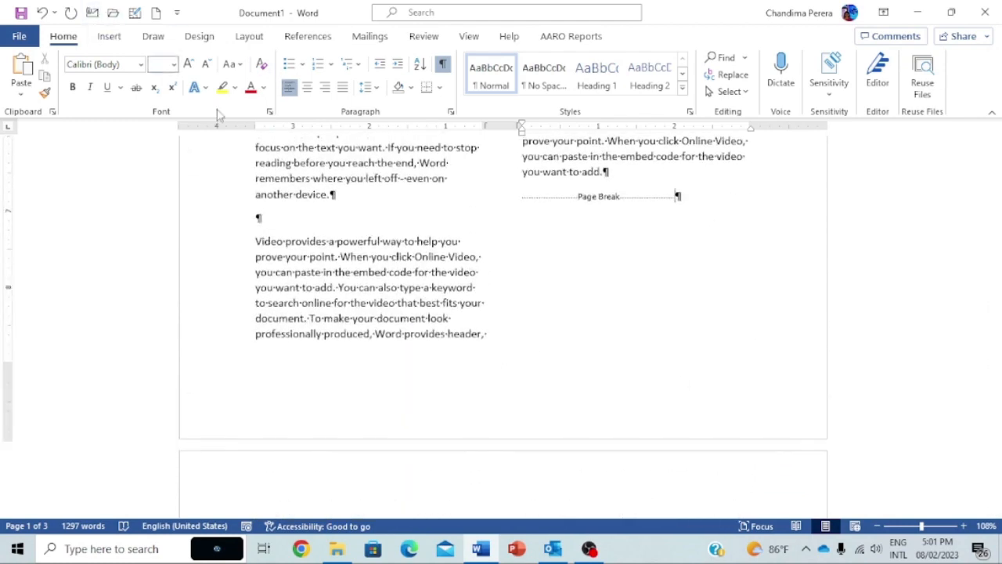
key("ctrl+z")
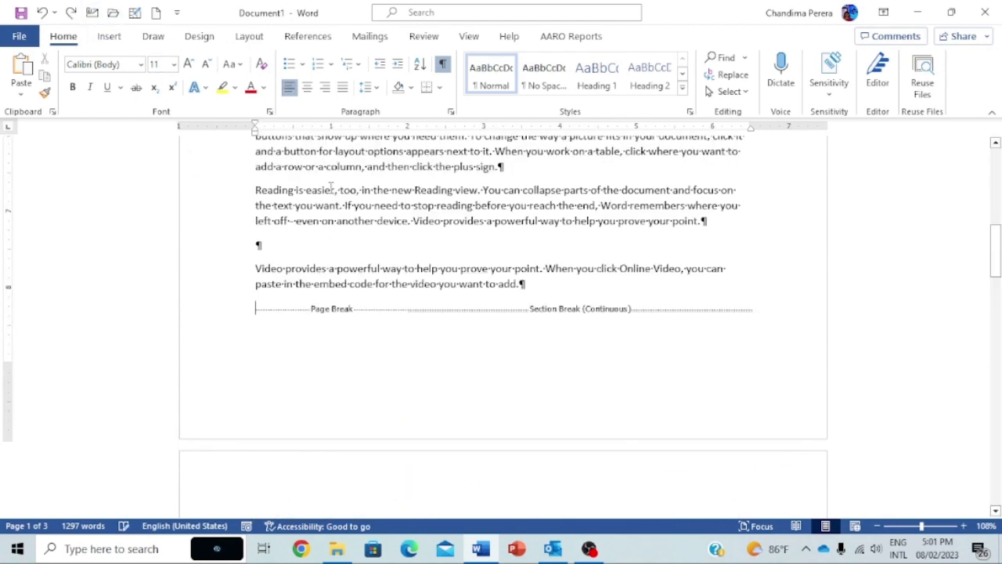
Hide the formatting marks and review the column layout on pages two and three
left_click(443, 66)
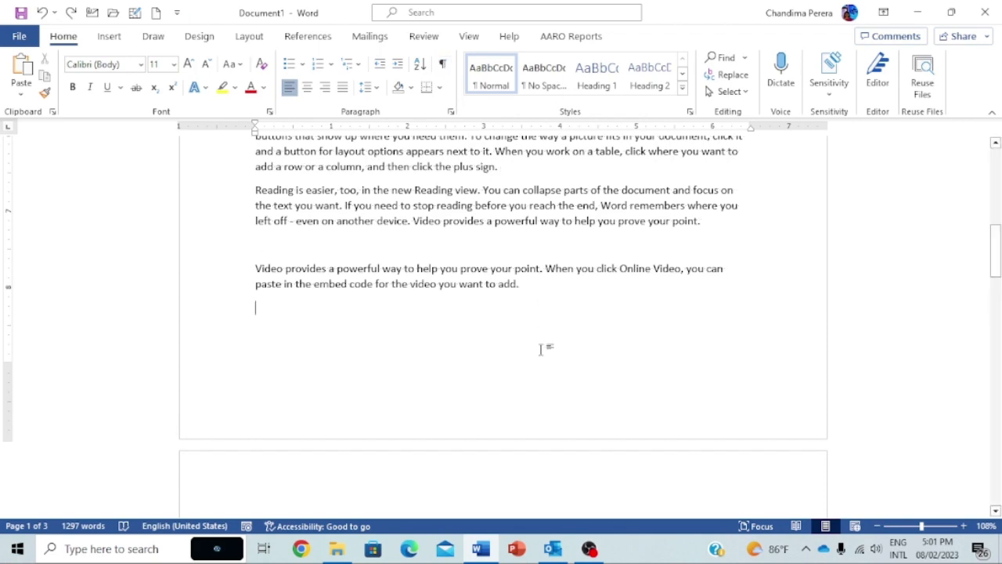
scroll(541, 350, "down", 10)
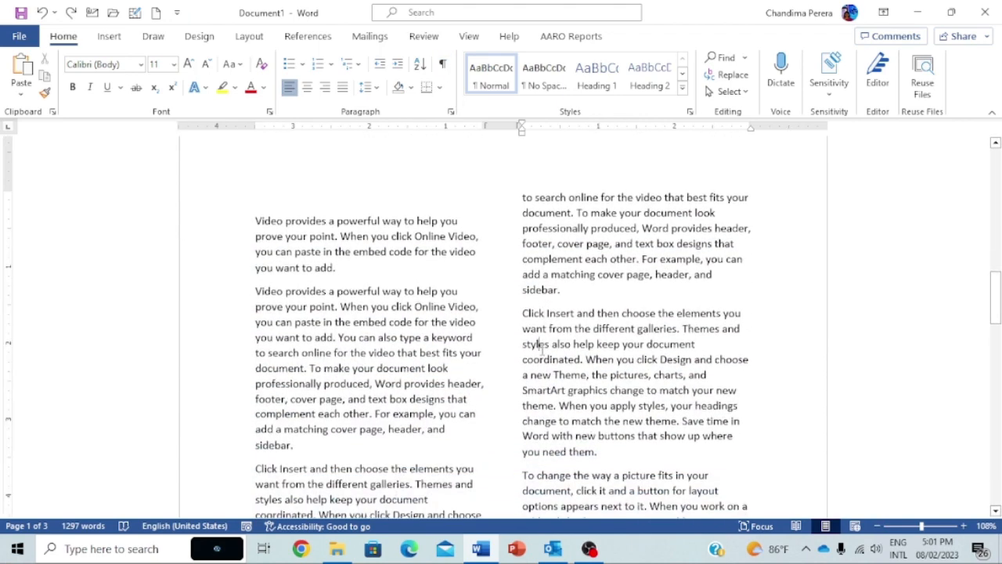
scroll(541, 349, "down", 12)
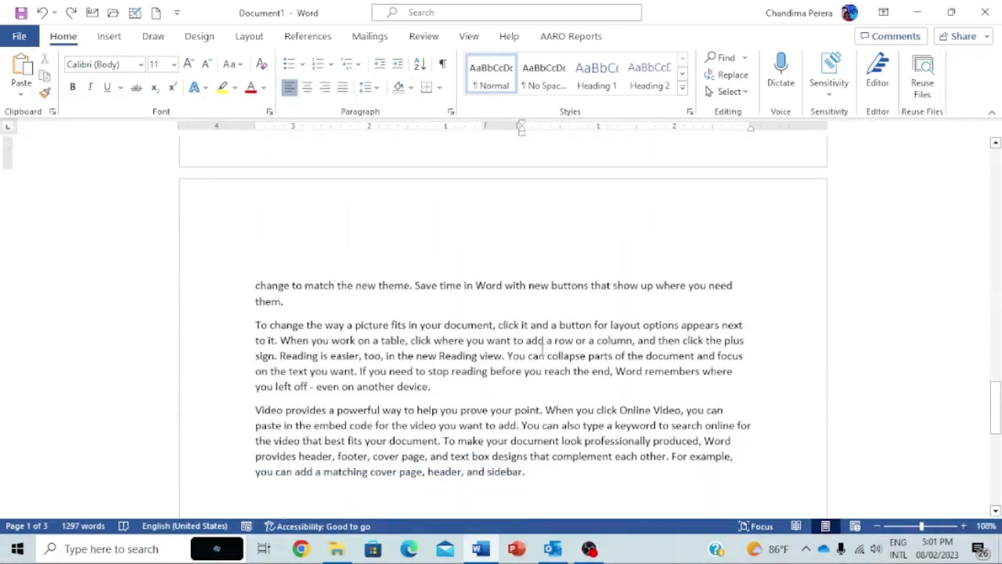
scroll(541, 349, "down", 3)
scroll(540, 344, "up", 2)
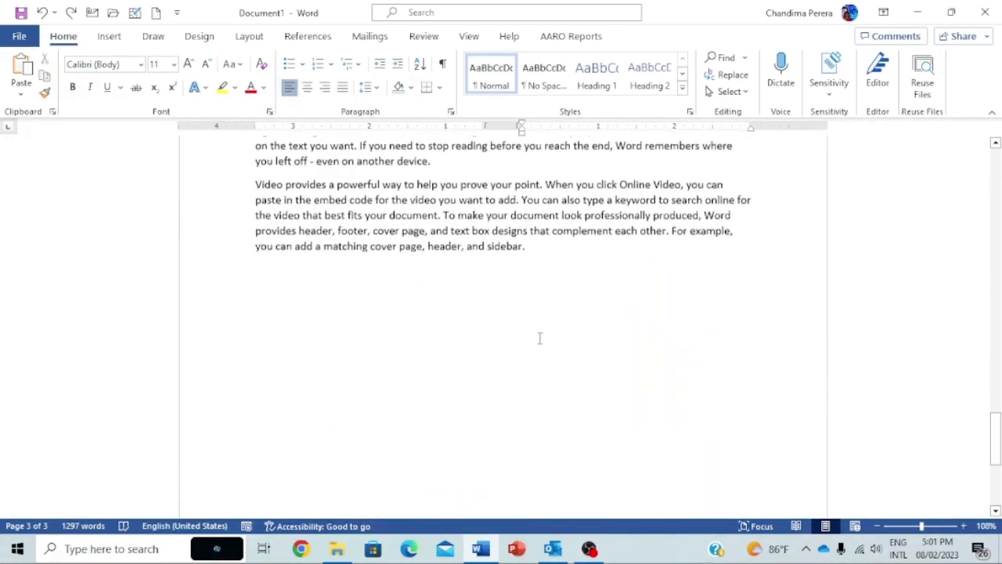
Add an empty paragraph below the last text on page three
left_click(575, 266)
key("Return")
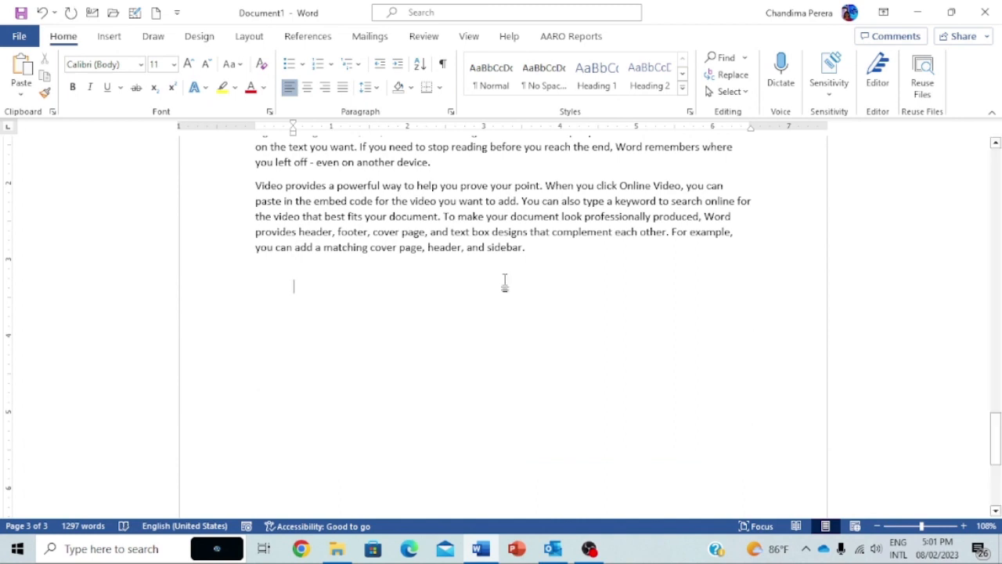
scroll(383, 342, "down", 5)
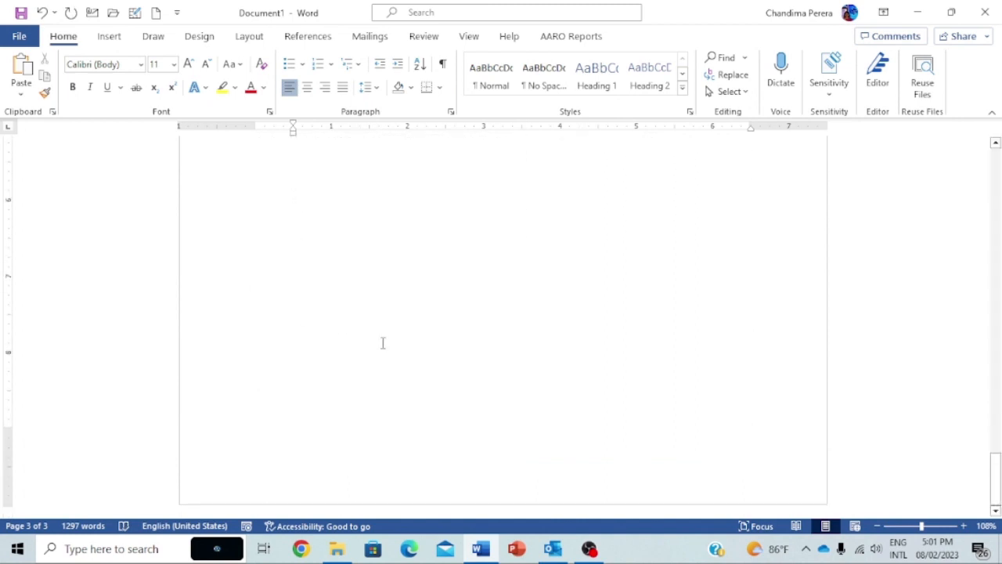
Review the column layout of all three pages, comparing the one-column first and third pages with the two-column page two
scroll(382, 342, "up", 10)
scroll(383, 342, "up", 19)
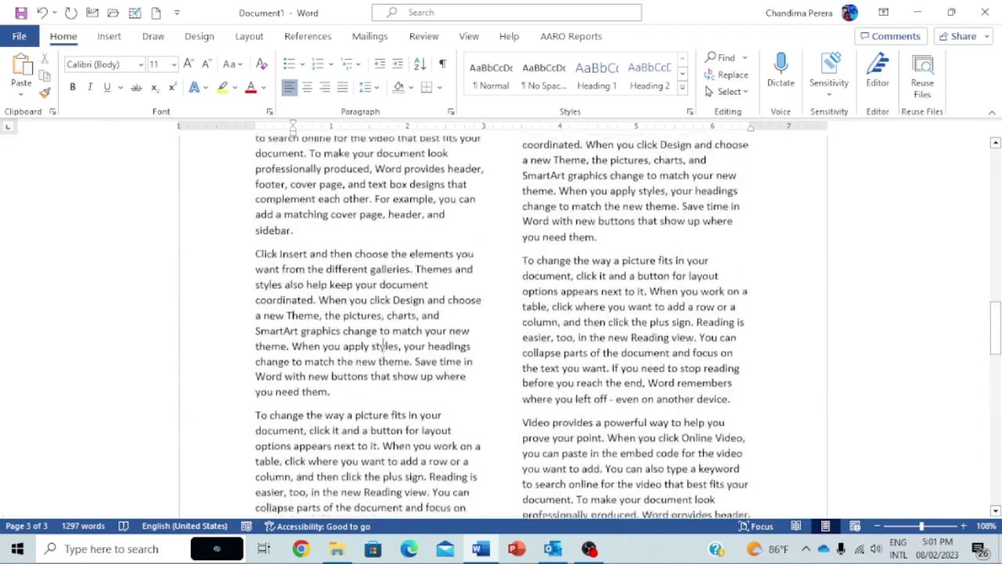
scroll(383, 342, "up", 10)
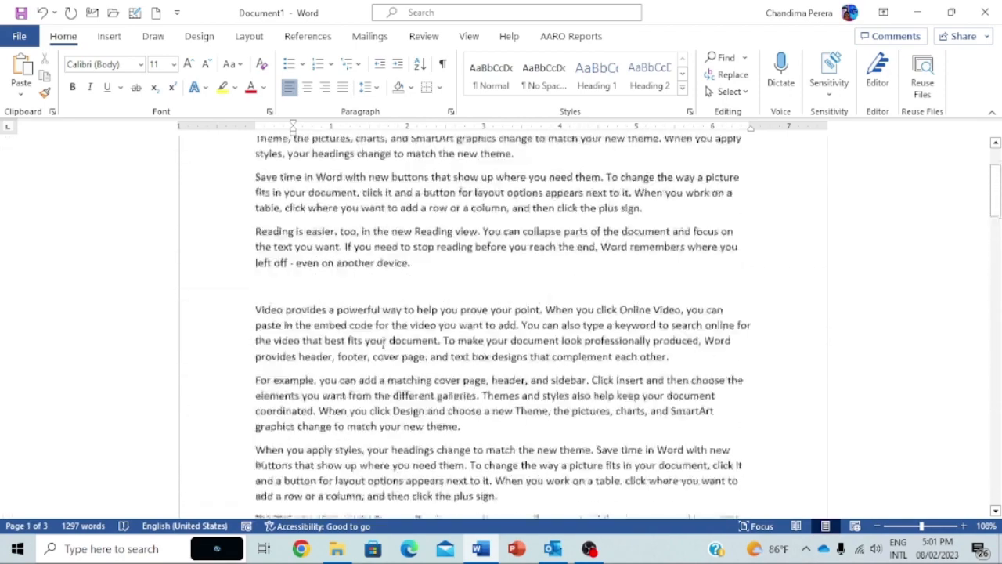
scroll(362, 383, "up", 2)
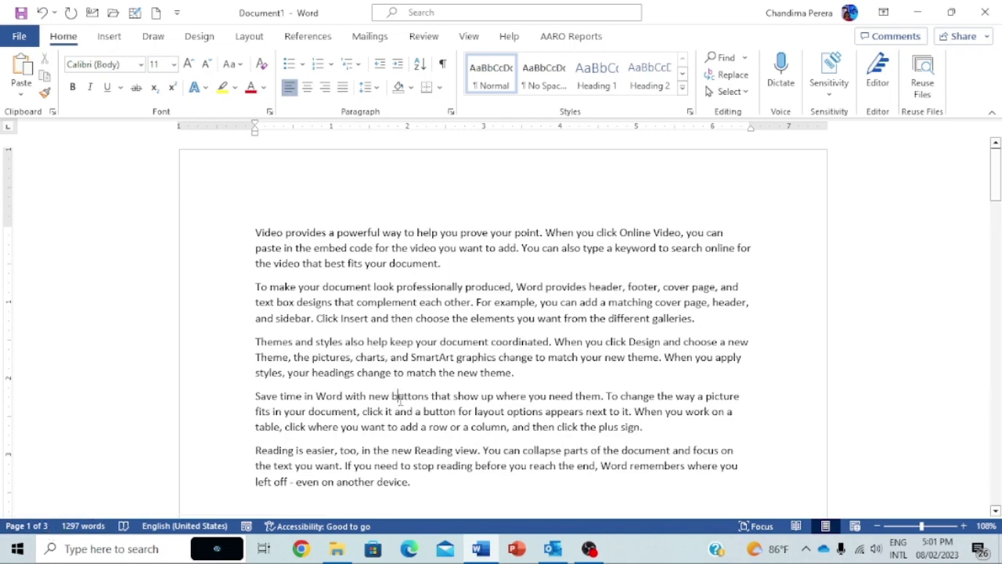
scroll(399, 397, "down", 15)
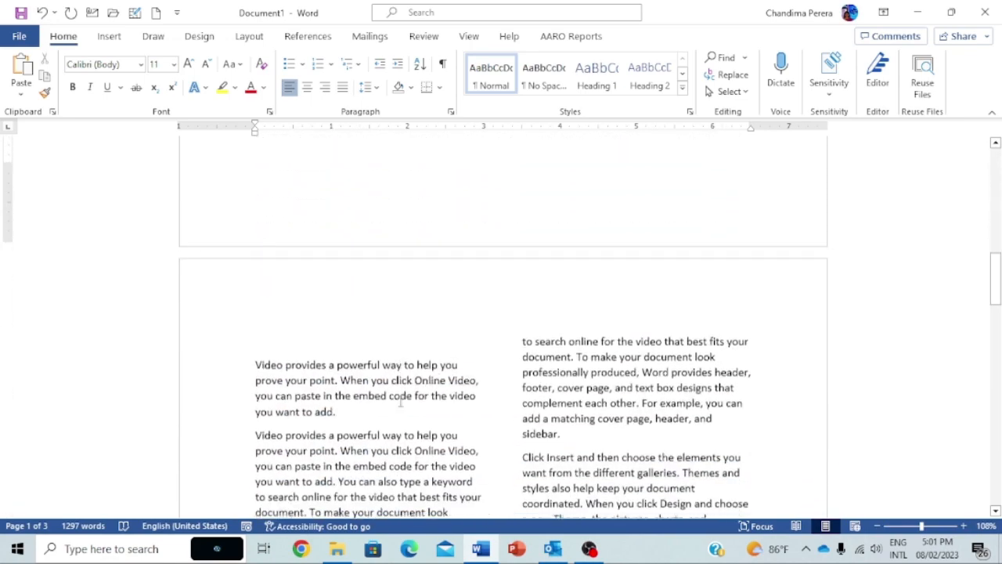
scroll(401, 399, "down", 1)
left_click(462, 389)
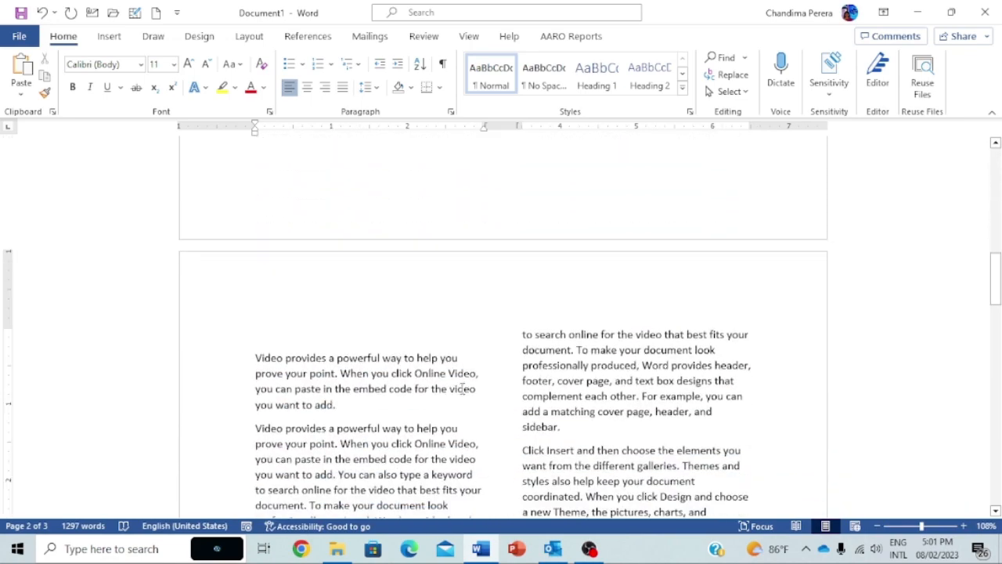
scroll(463, 389, "down", 15)
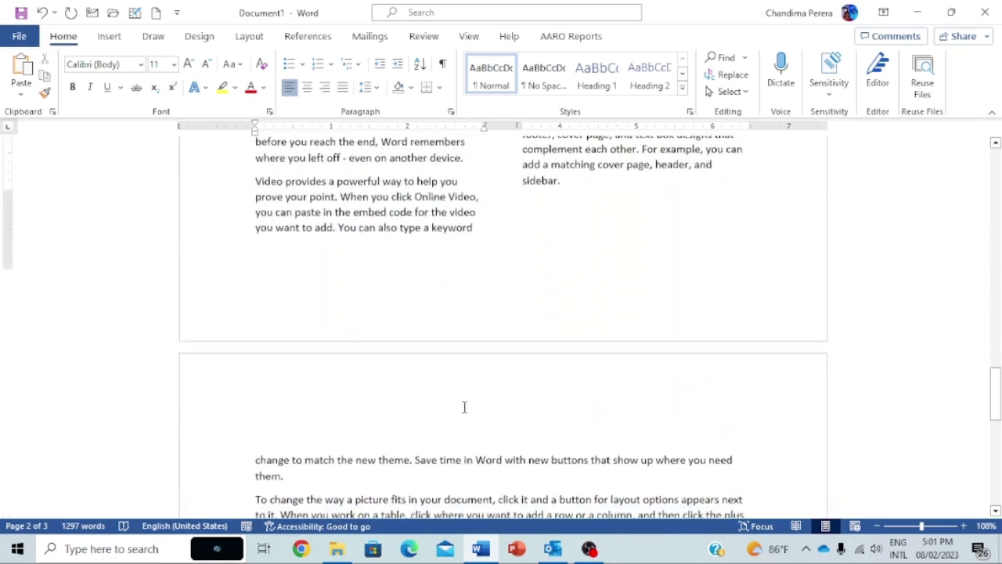
scroll(464, 406, "down", 2)
left_click(464, 406)
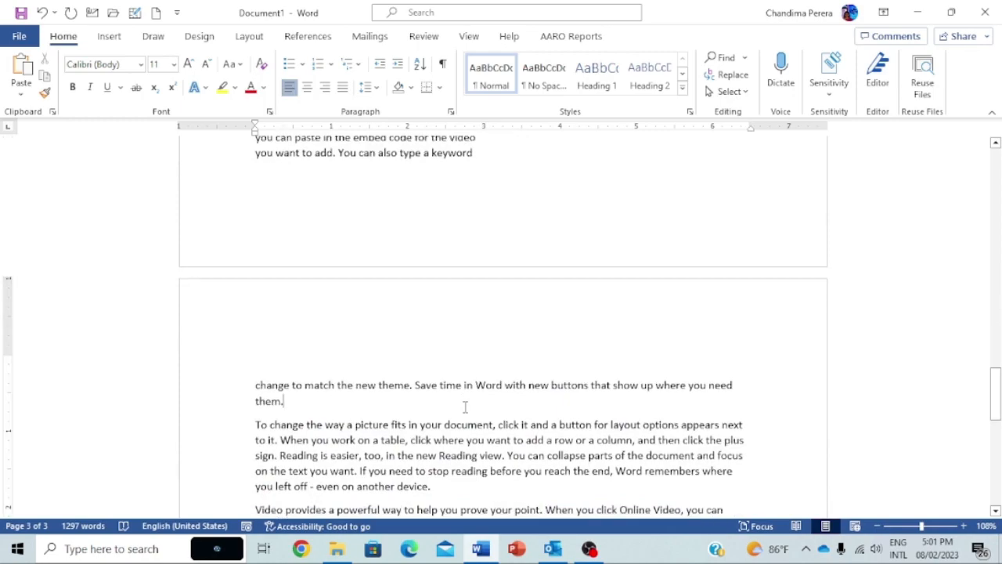
scroll(464, 407, "up", 10)
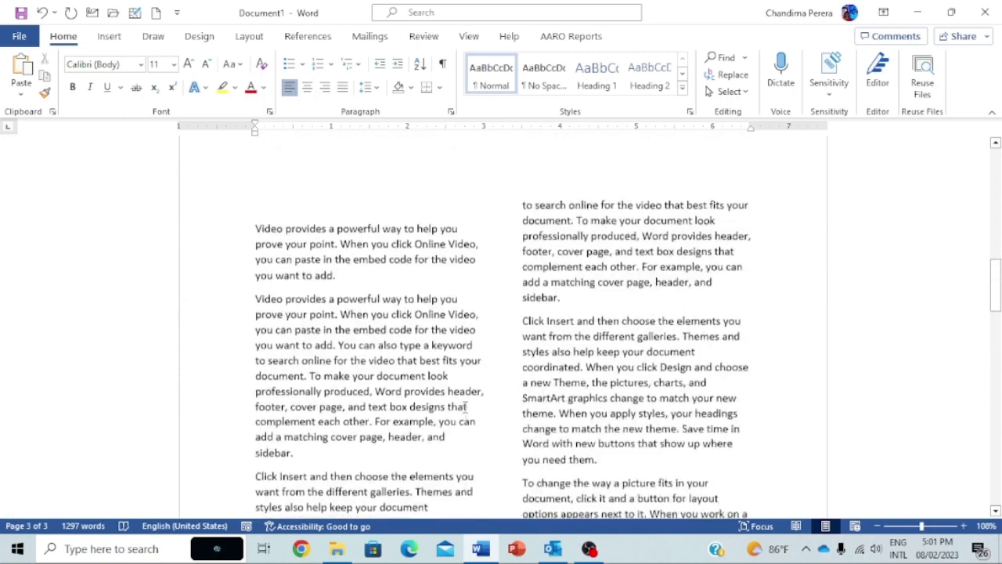
scroll(464, 406, "up", 1)
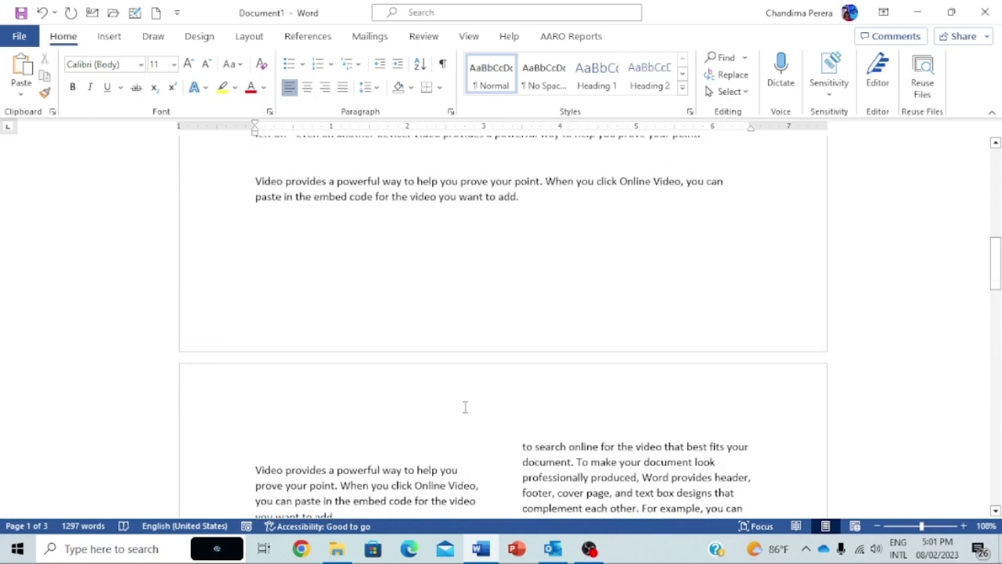
Show the formatting marks and inspect the breaks at the ends of pages one and two
left_click(443, 67)
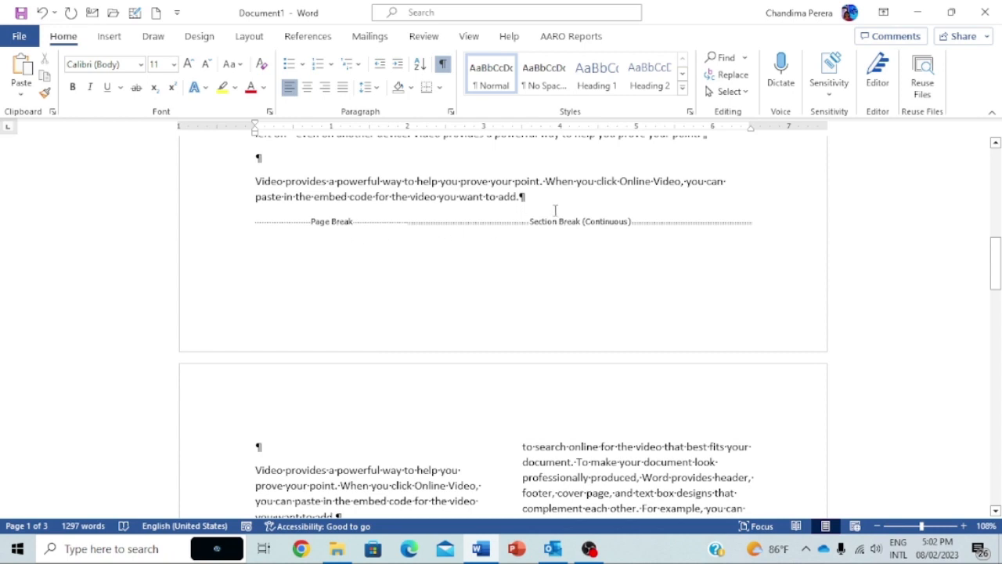
scroll(495, 407, "down", 15)
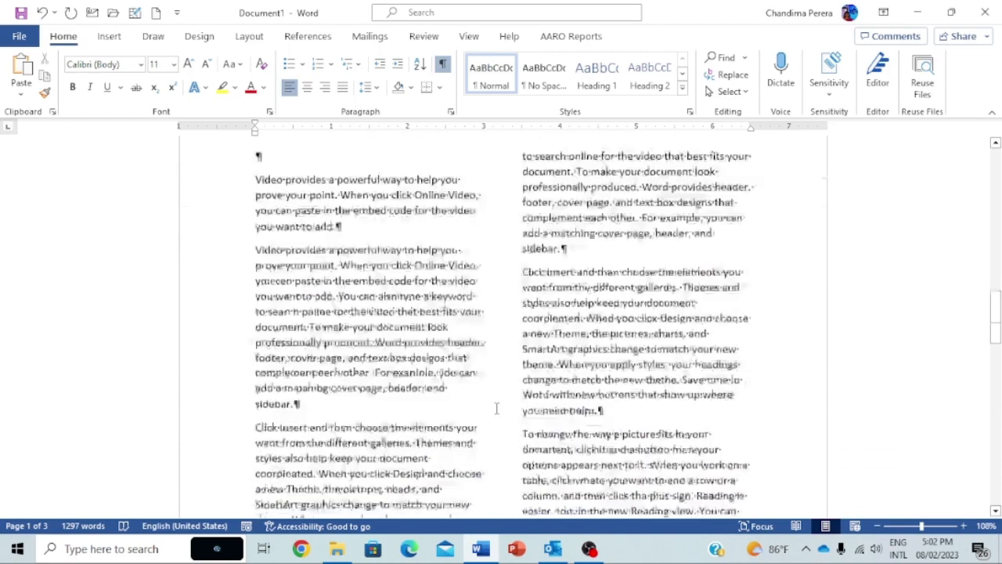
scroll(495, 407, "down", 1)
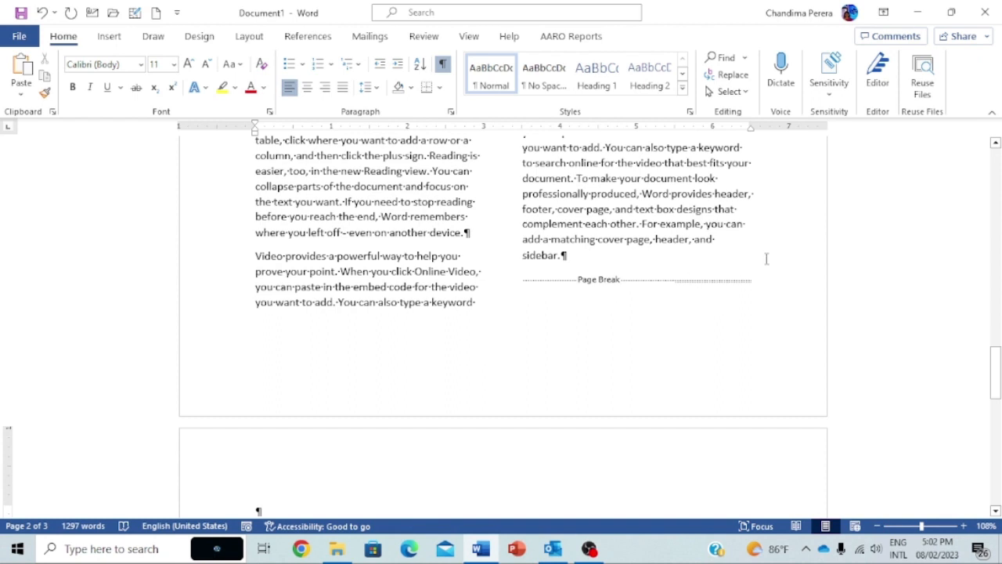
Insert a continuous section break at the page break that ends page two
left_click(761, 283)
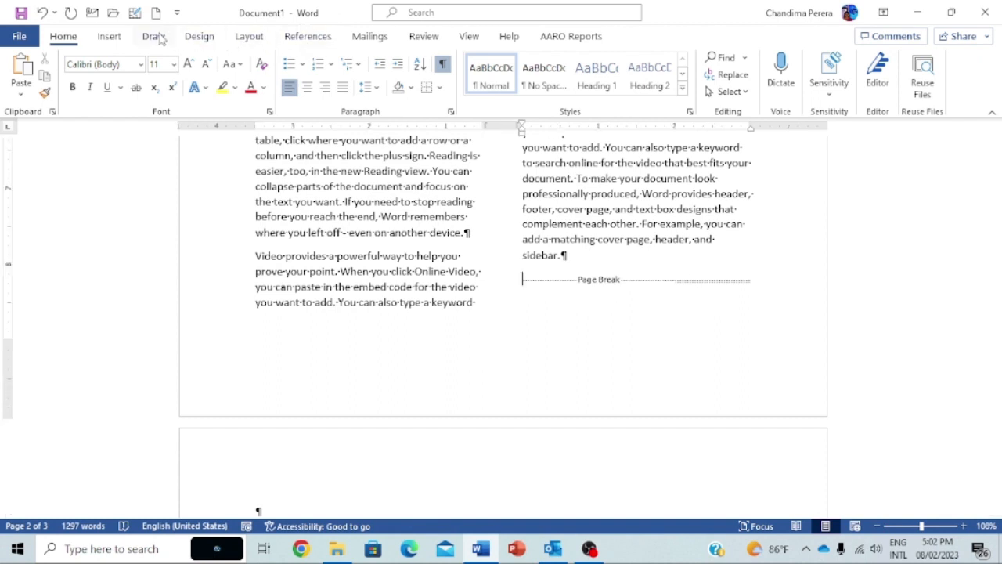
left_click(251, 37)
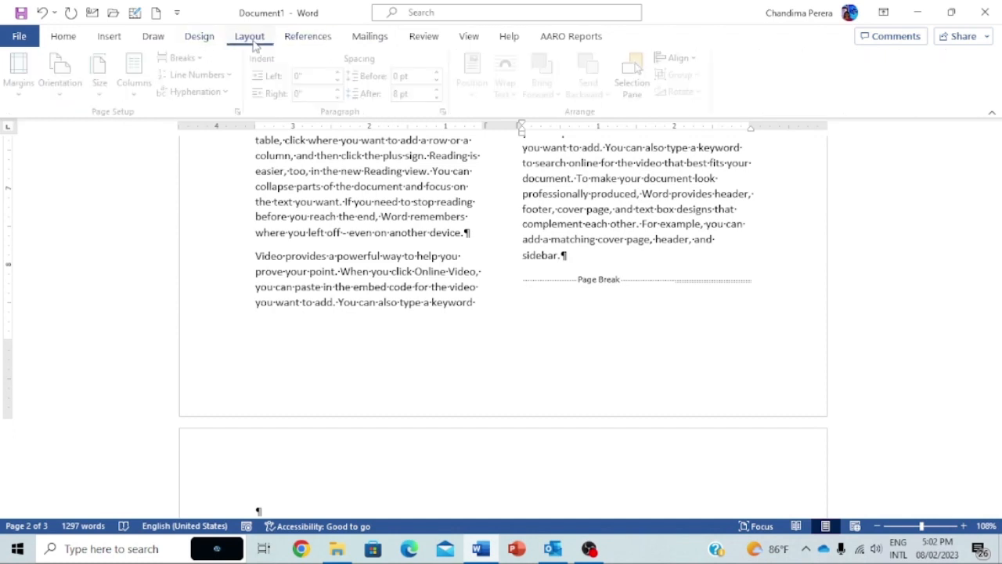
left_click(186, 58)
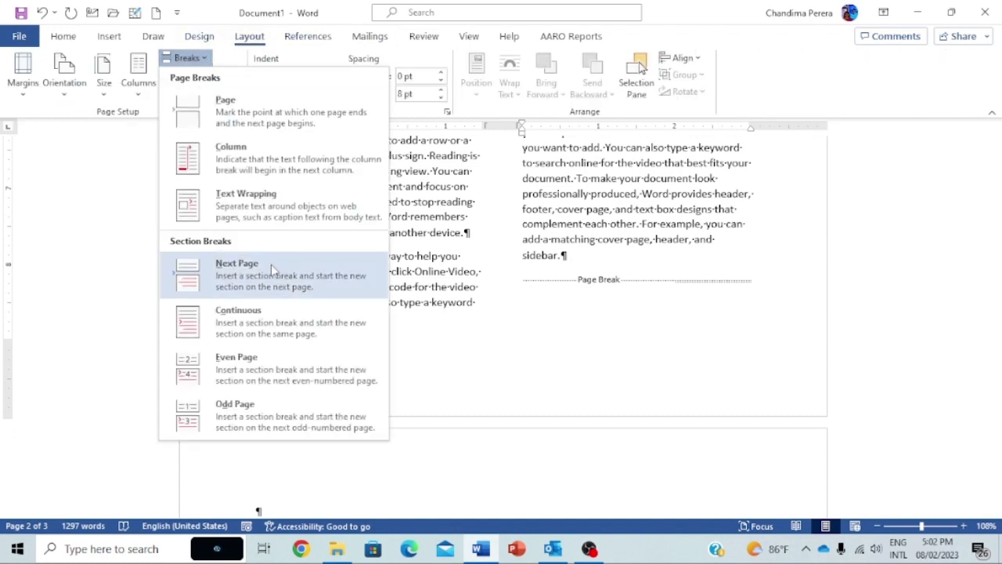
left_click(264, 327)
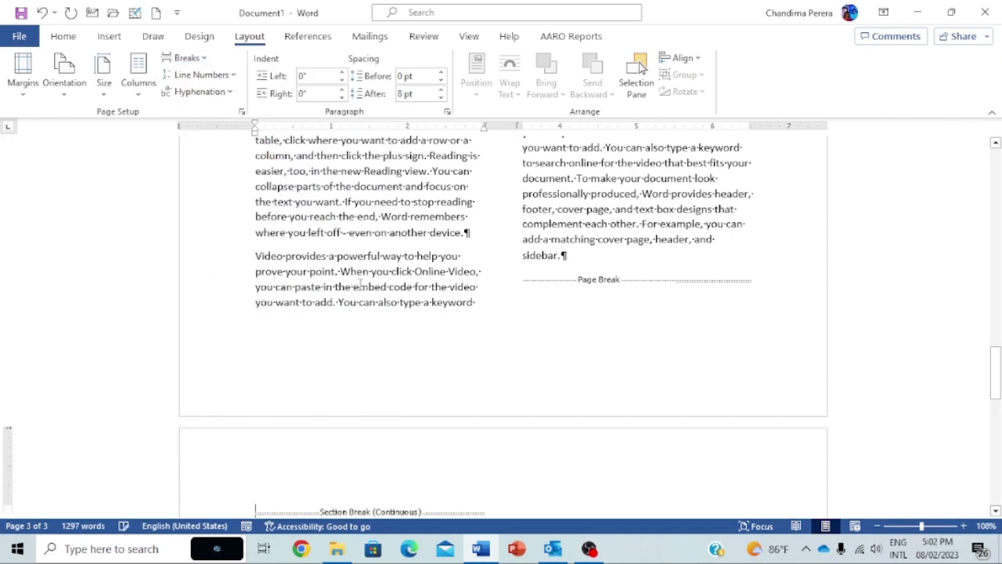
Change the two-column page two to landscape orientation and compare it with the pages before and after it
scroll(368, 289, "up", 10)
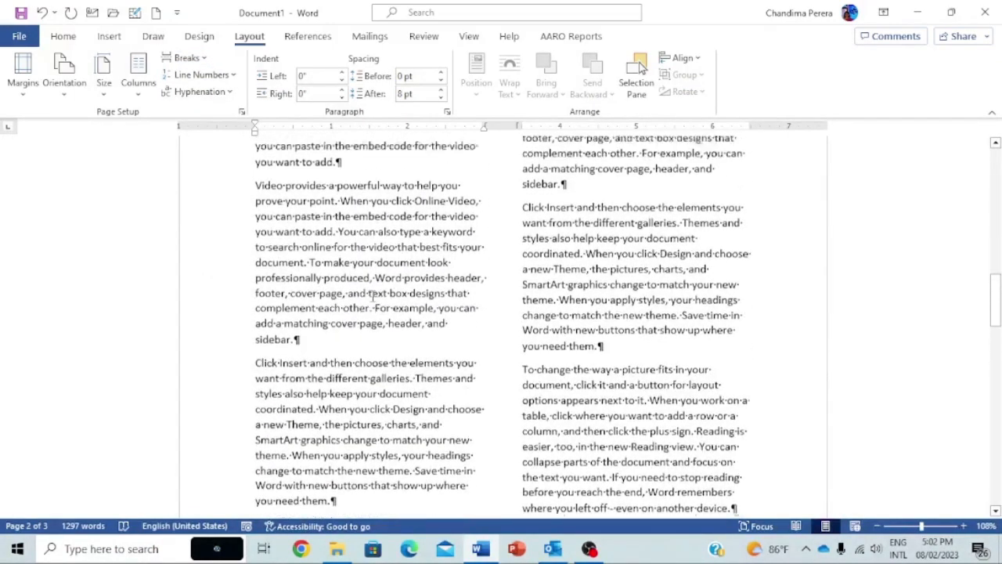
scroll(373, 296, "up", 5)
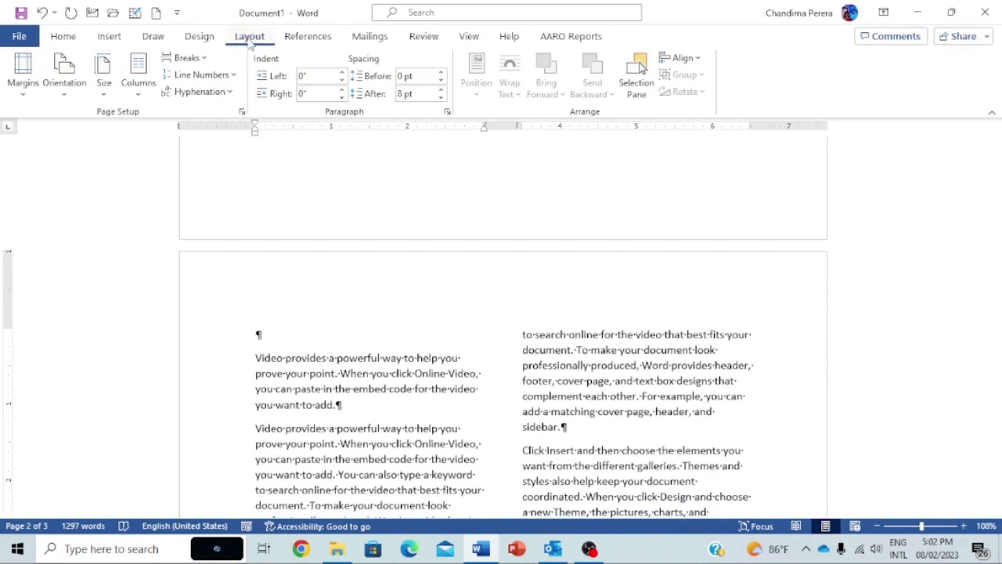
left_click(64, 93)
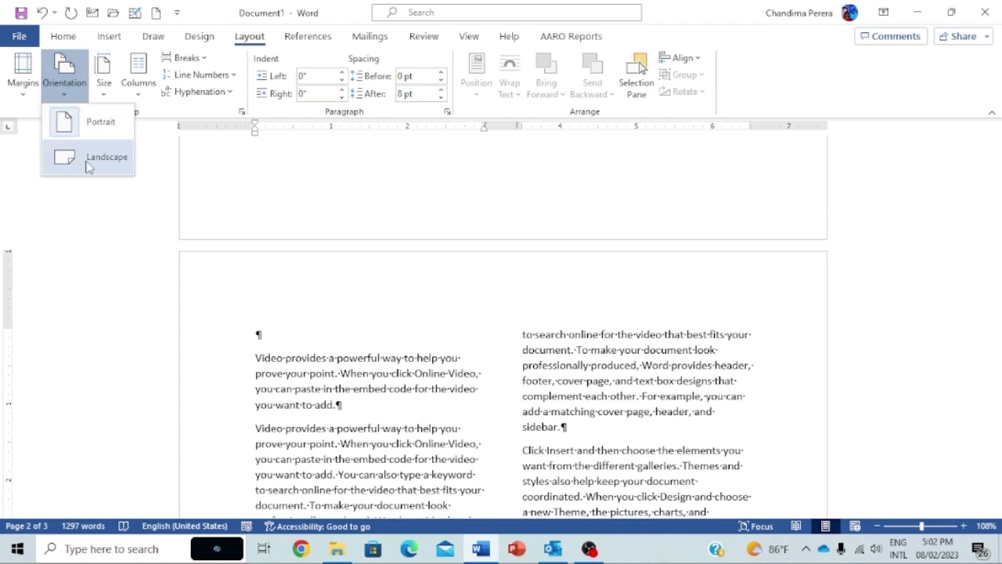
left_click(87, 166)
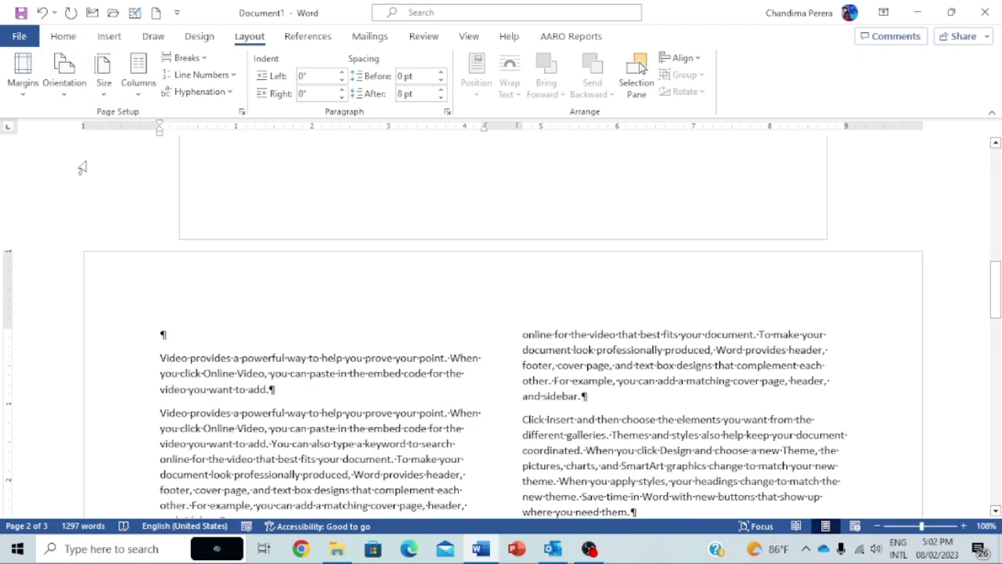
scroll(239, 264, "up", 15)
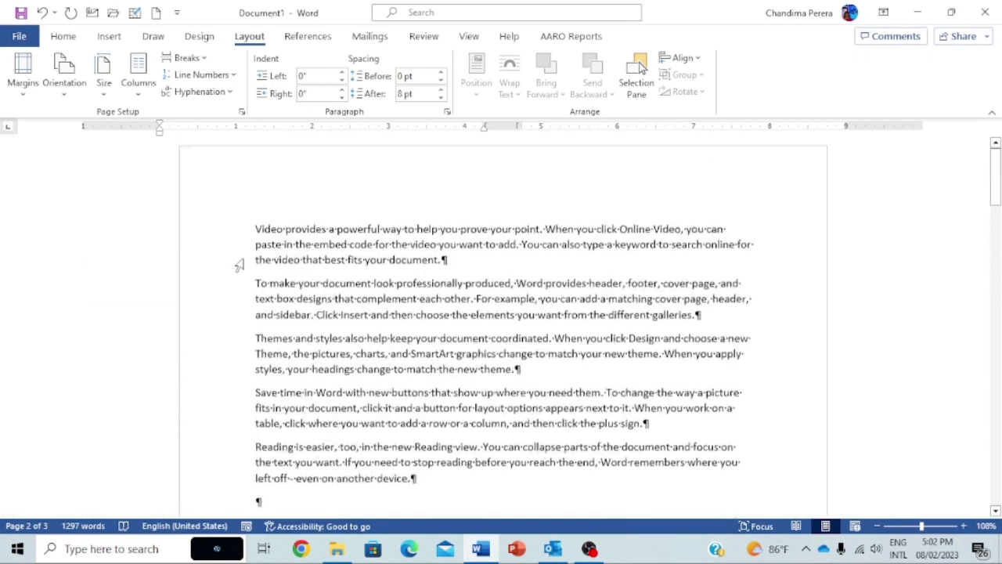
scroll(323, 218, "down", 9)
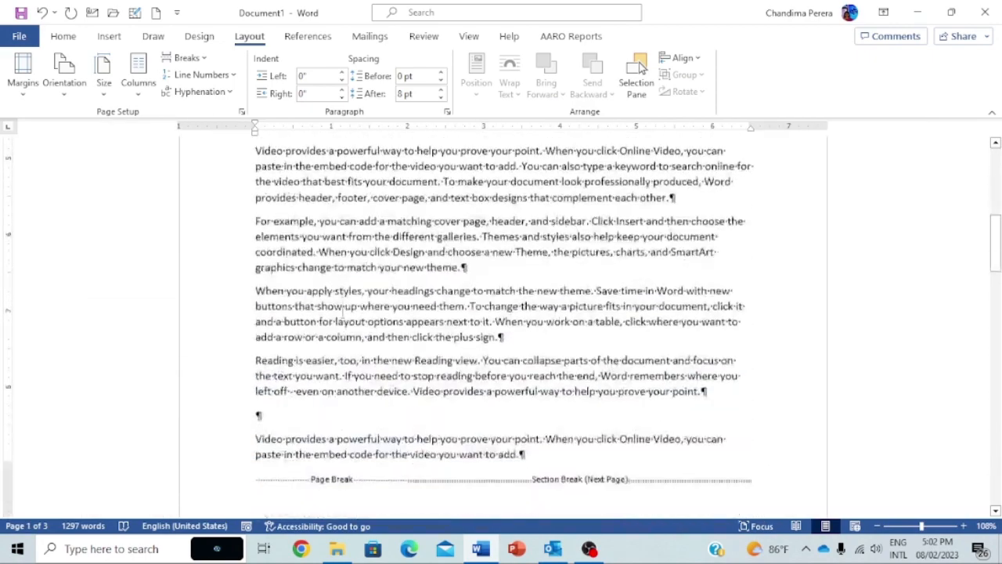
scroll(354, 291, "down", 3)
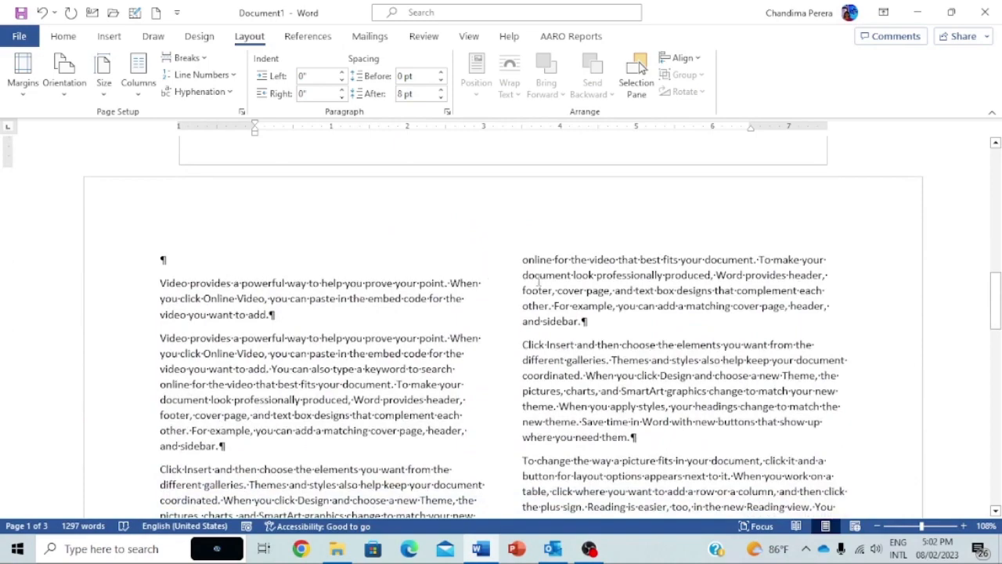
scroll(538, 280, "down", 10)
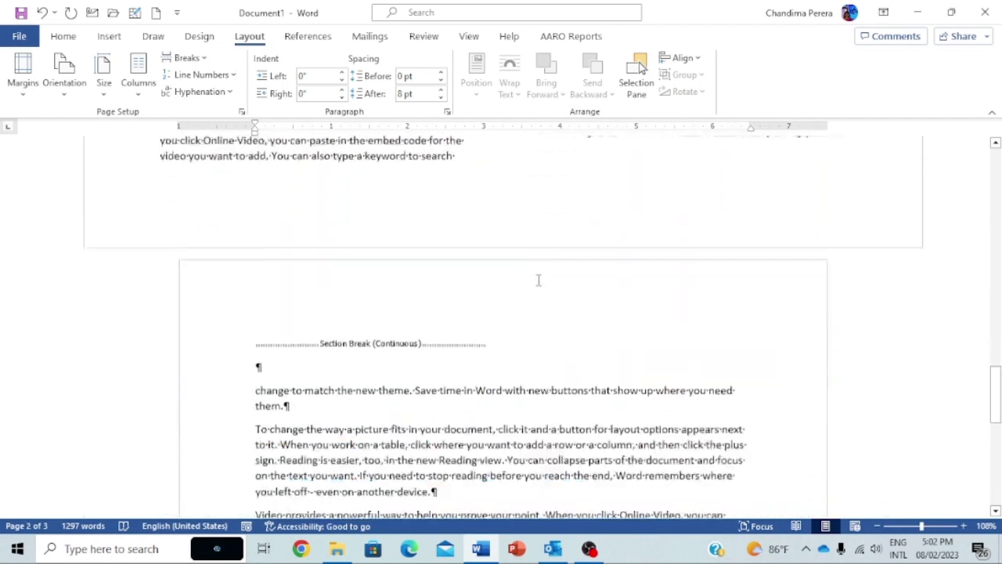
scroll(538, 280, "down", 1)
Delete the continuous section breaks at the top of page three and the end of page two, and check the layout
left_click(440, 269)
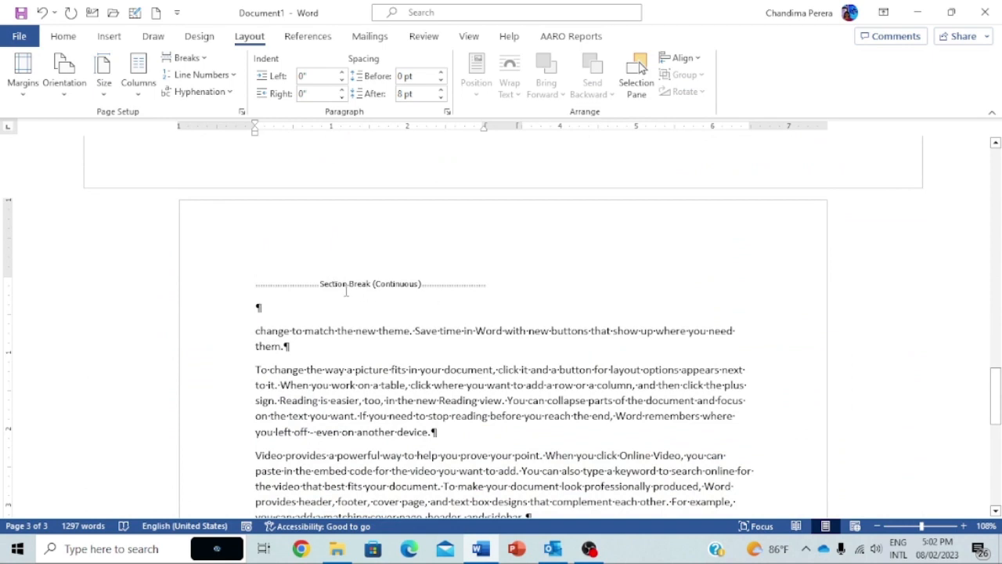
key("Delete")
scroll(331, 280, "up", 3)
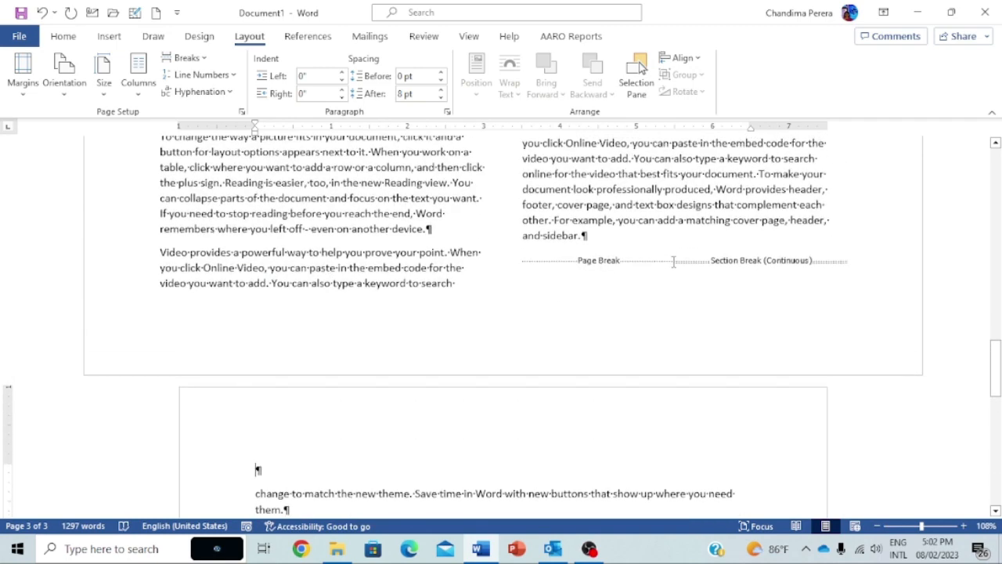
left_click(678, 261)
key("Delete")
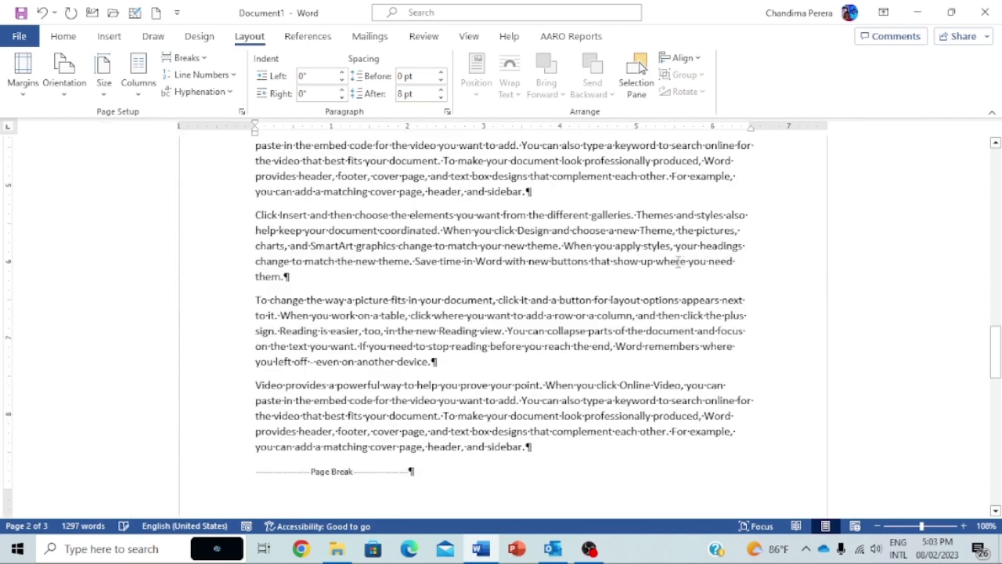
scroll(689, 263, "down", 5)
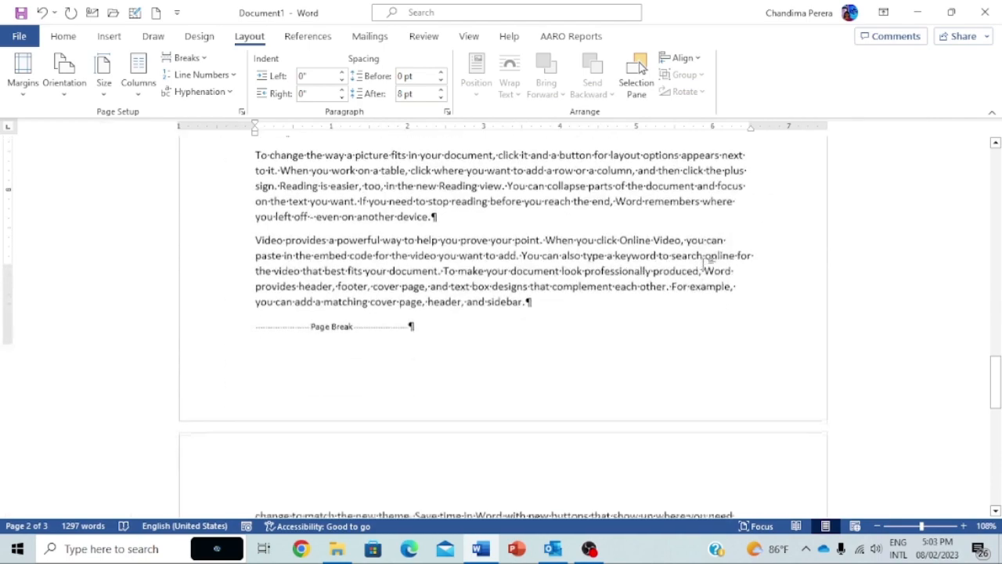
scroll(705, 265, "up", 4)
scroll(704, 265, "up", 16)
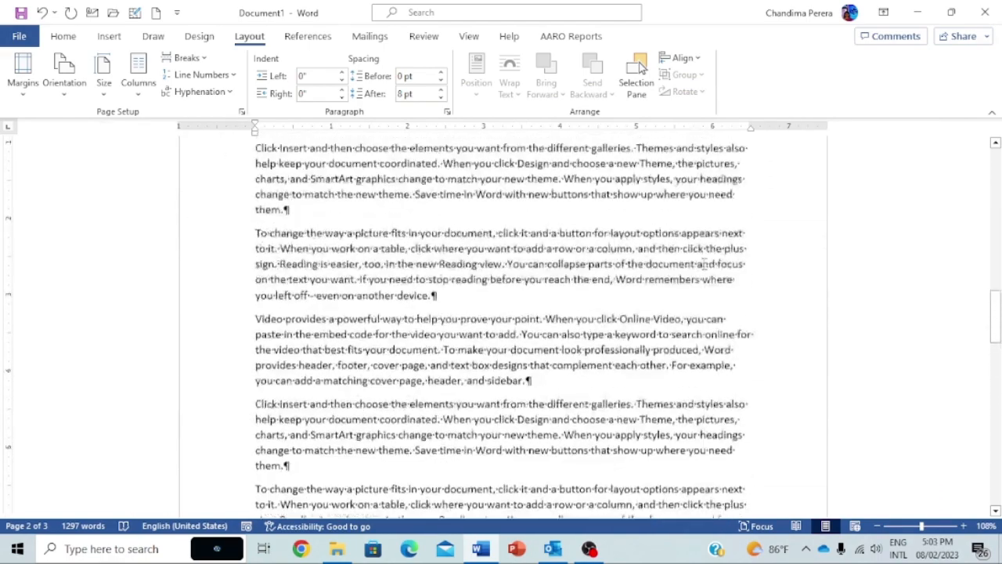
scroll(703, 265, "down", 10)
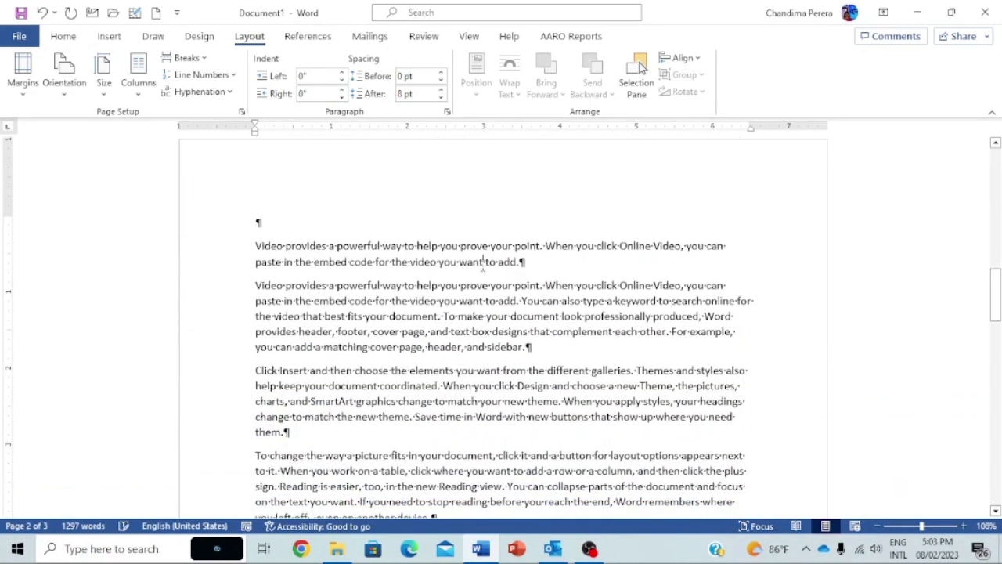
Set the section starting on page two to landscape orientation and check which pages are affected
left_click(65, 99)
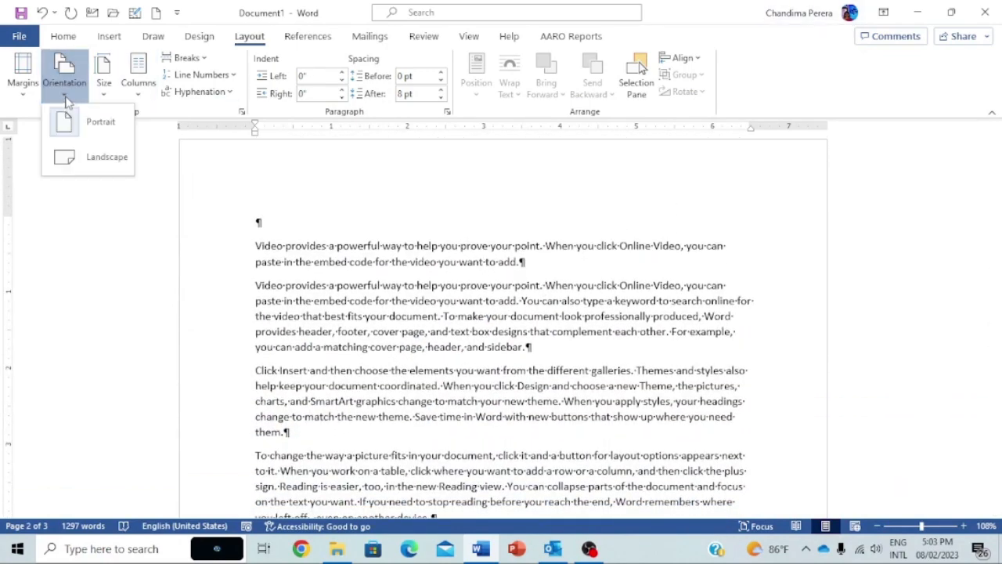
left_click(88, 164)
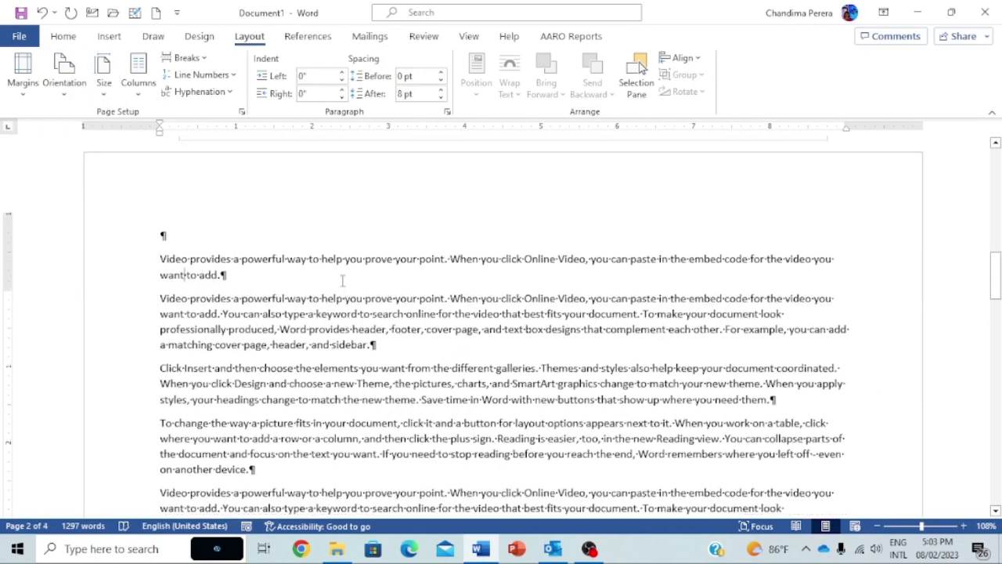
scroll(342, 280, "up", 6)
scroll(373, 316, "down", 3)
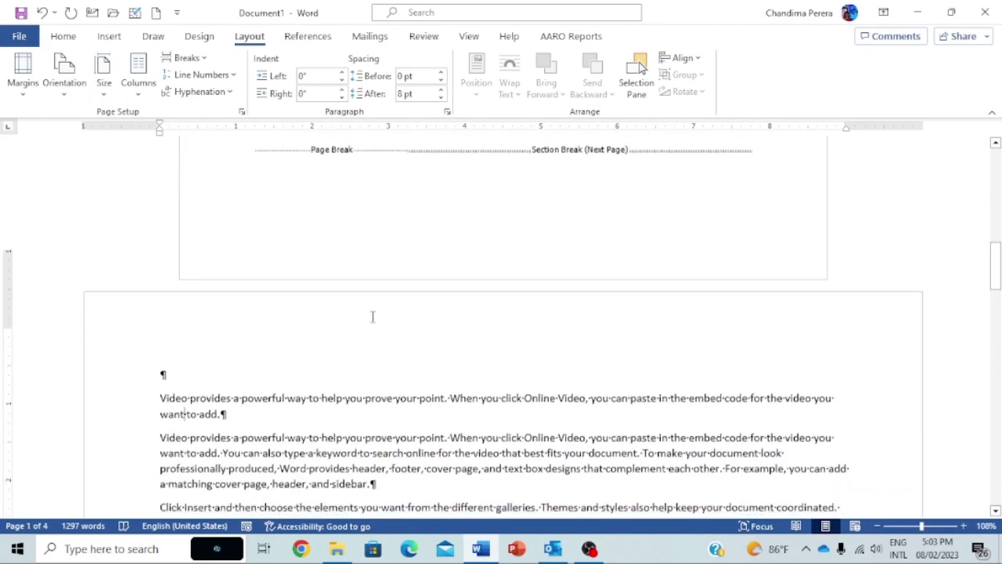
scroll(372, 317, "down", 15)
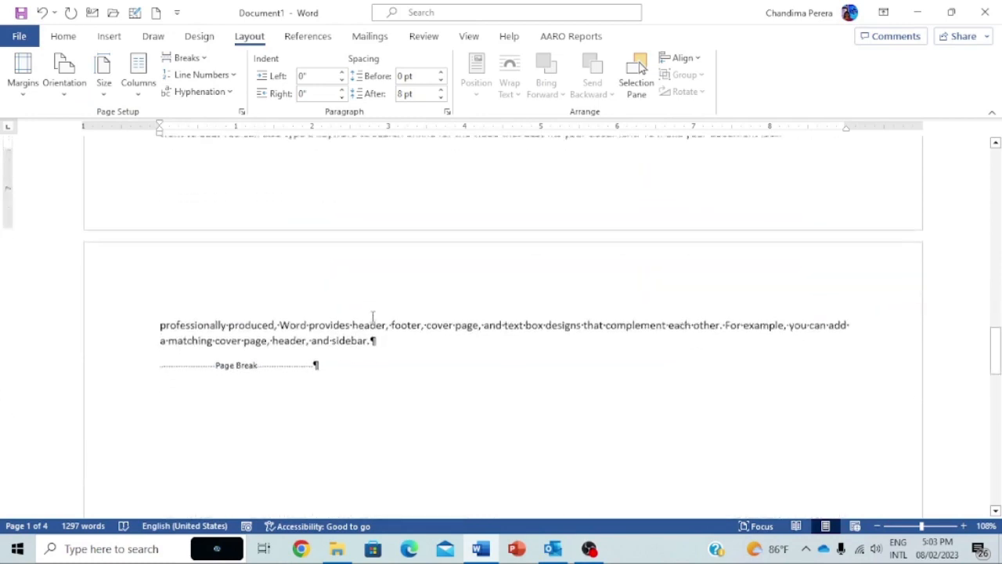
scroll(373, 316, "down", 1)
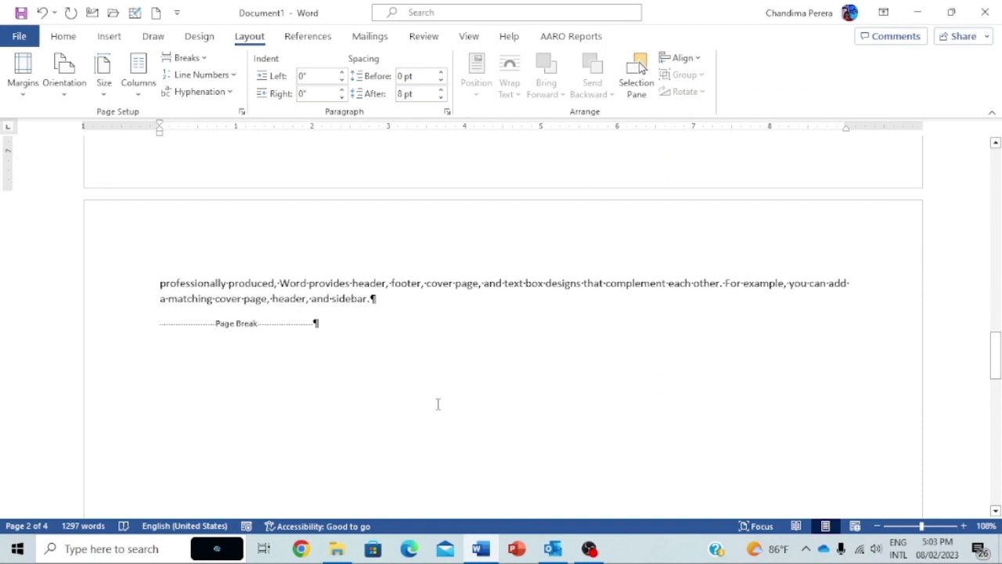
Insert a continuous section break at the end of the last text line on landscape page two
scroll(437, 404, "up", 4)
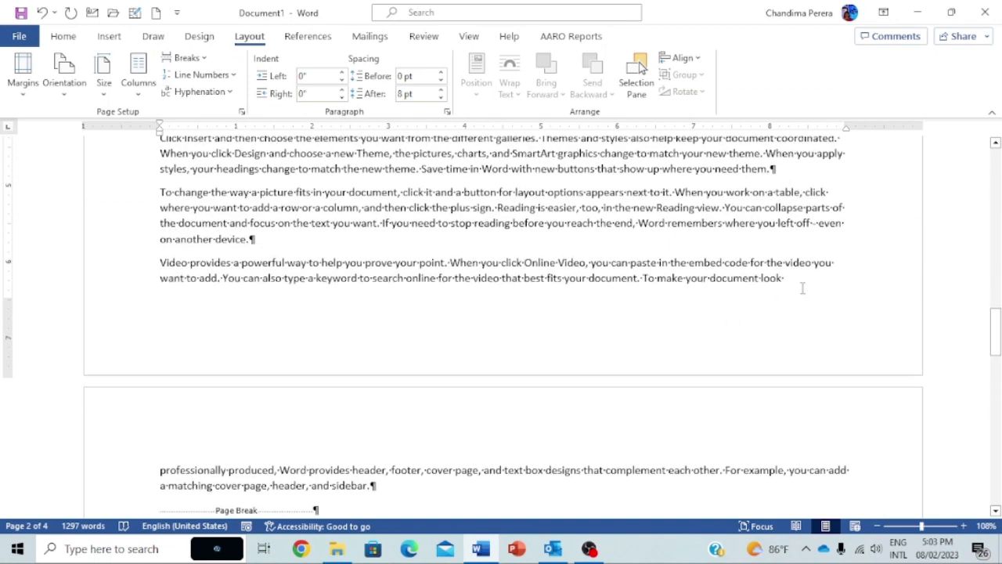
scroll(803, 286, "up", 9)
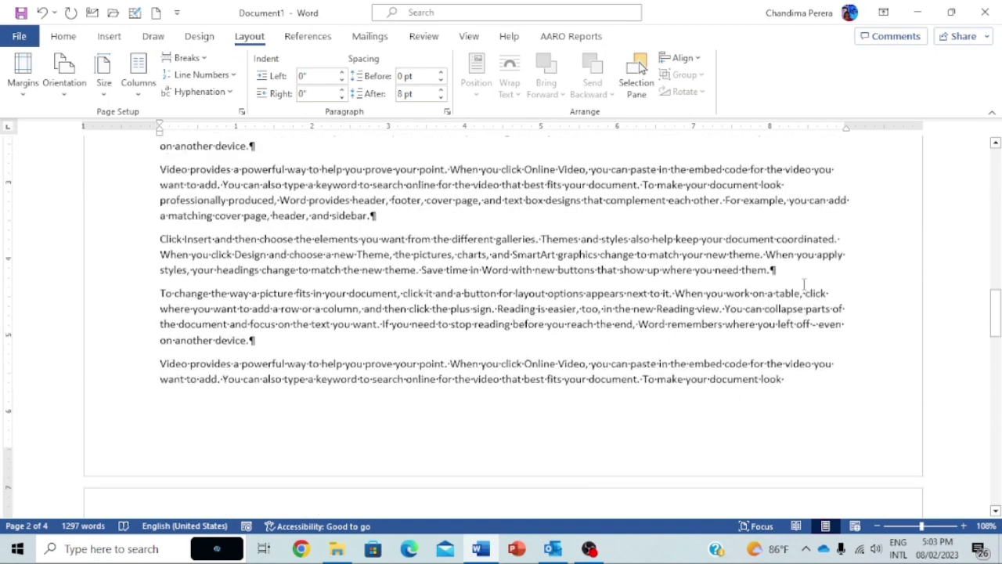
scroll(804, 285, "down", 4)
scroll(803, 287, "down", 7)
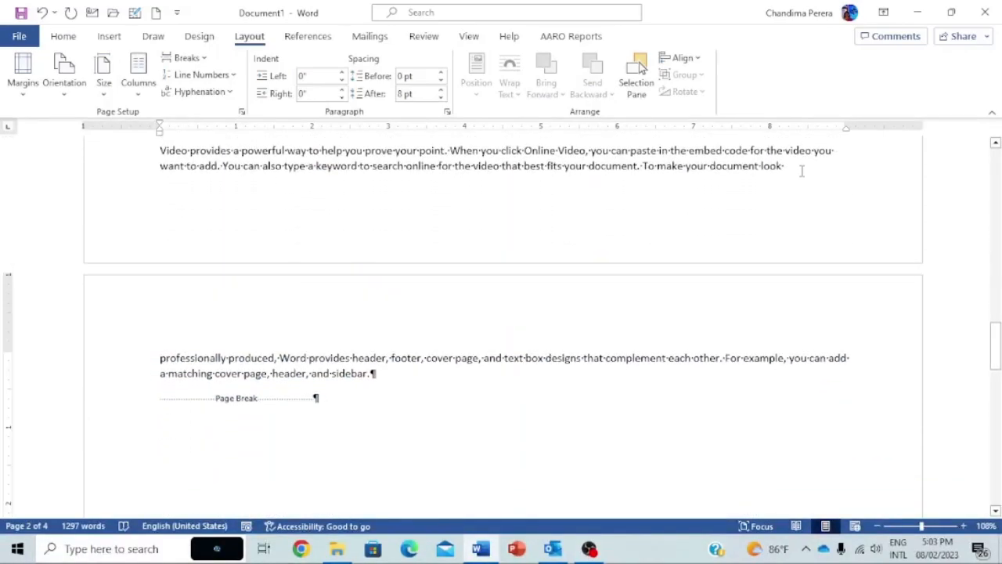
left_click(800, 169)
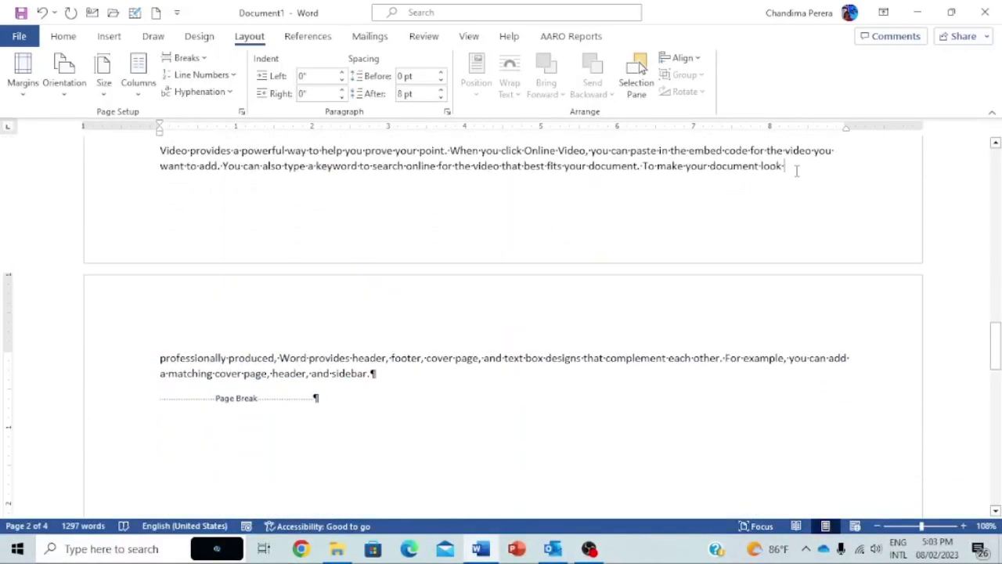
left_click(187, 58)
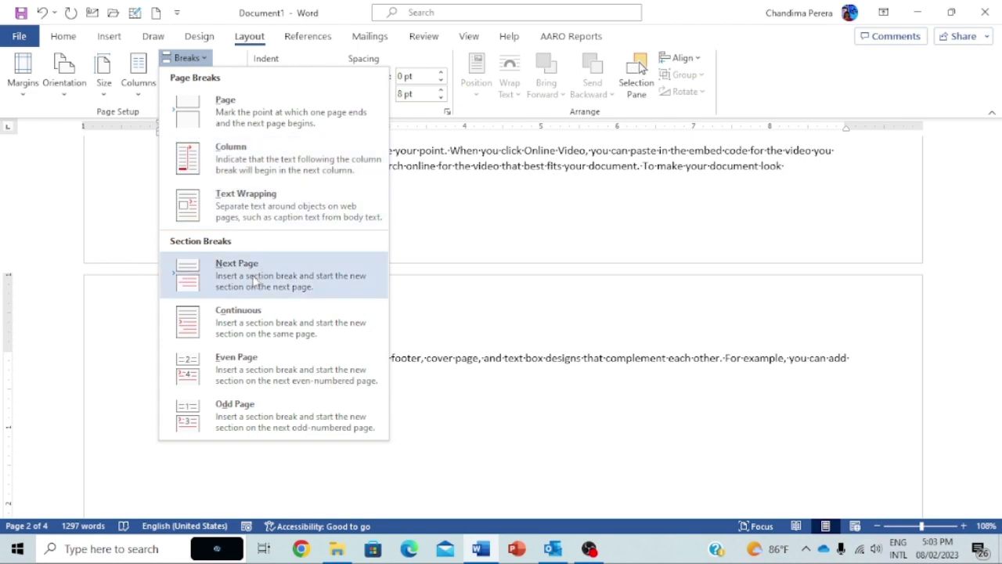
left_click(252, 316)
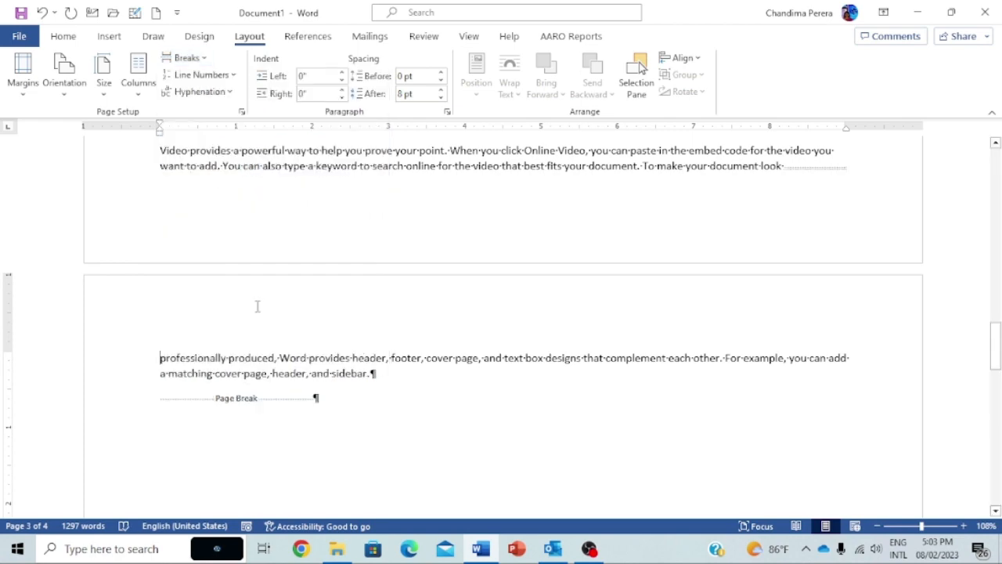
Set the section starting on page three to portrait orientation
scroll(431, 236, "up", 8)
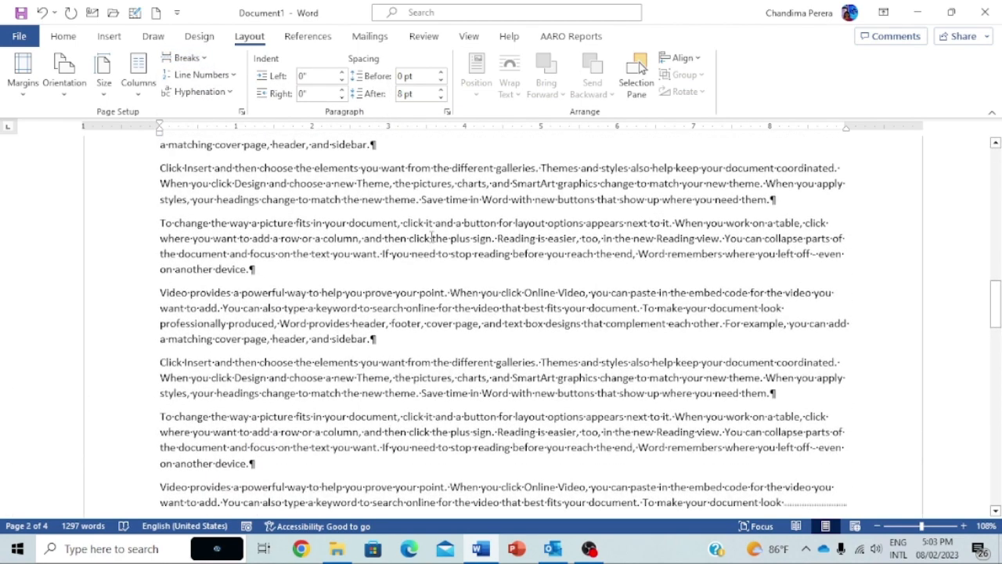
left_click(144, 102)
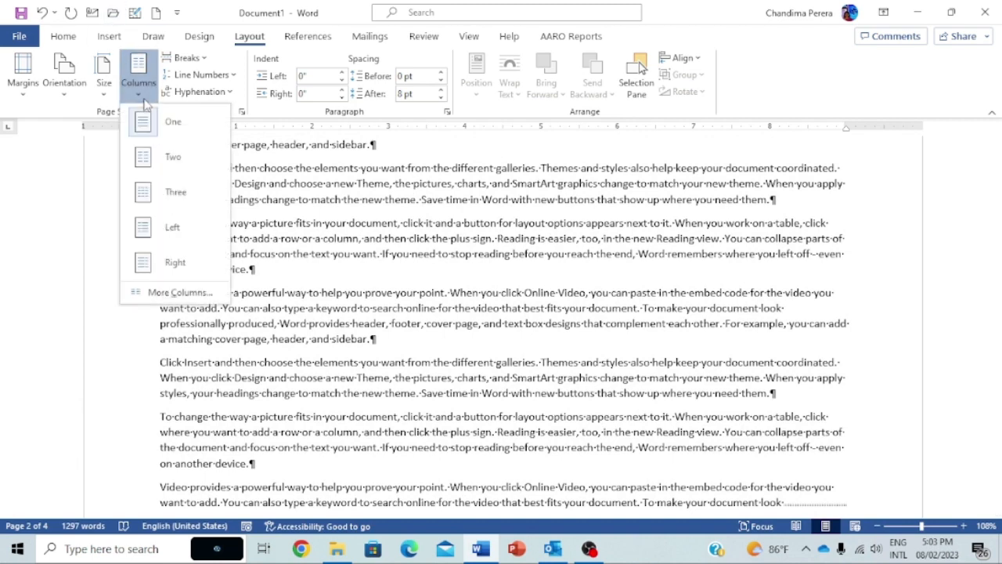
left_click(69, 100)
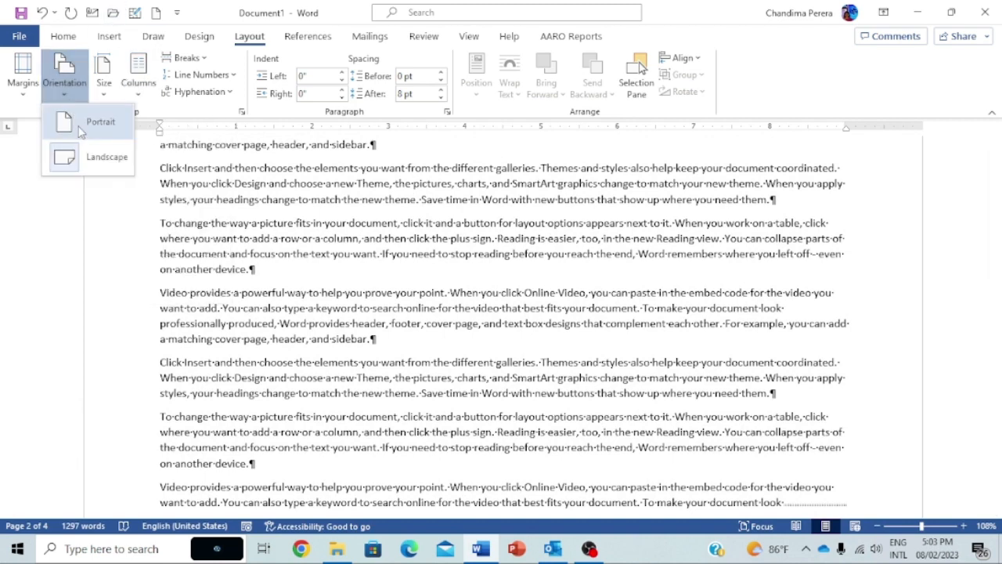
left_click(80, 131)
Compare the orientation of pages one, two and three and examine the section breaks separating them
scroll(325, 246, "up", 10)
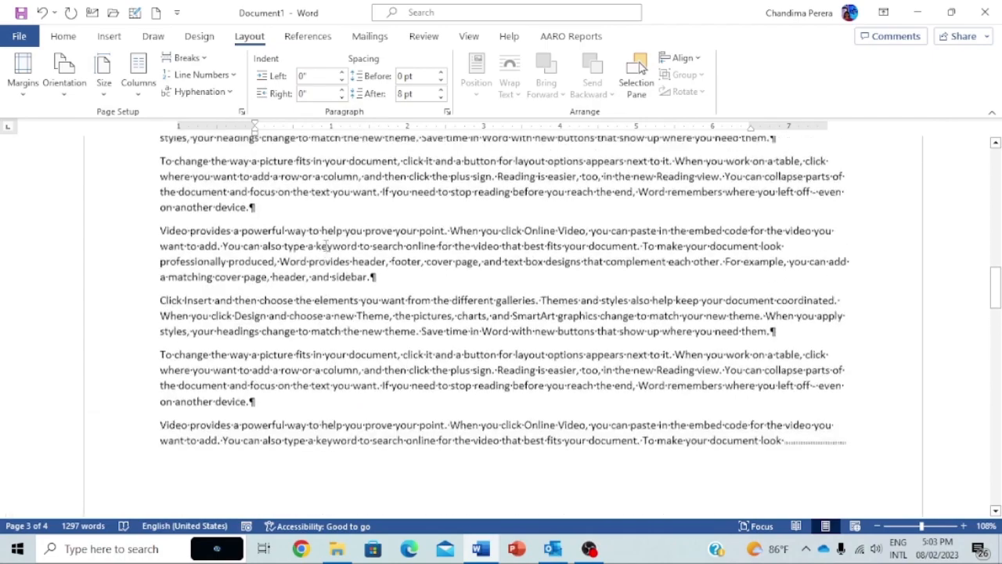
scroll(325, 246, "up", 5)
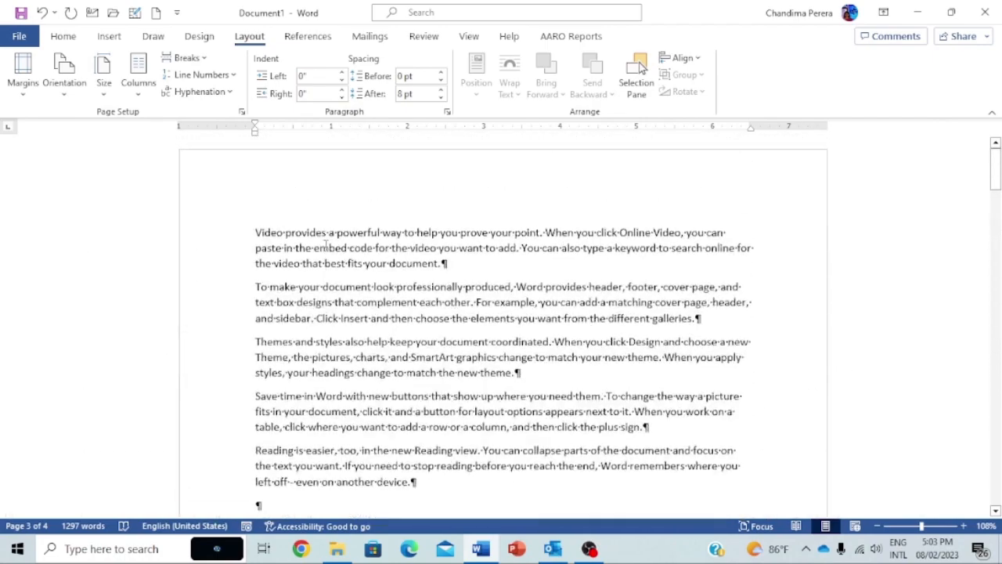
scroll(325, 246, "down", 18)
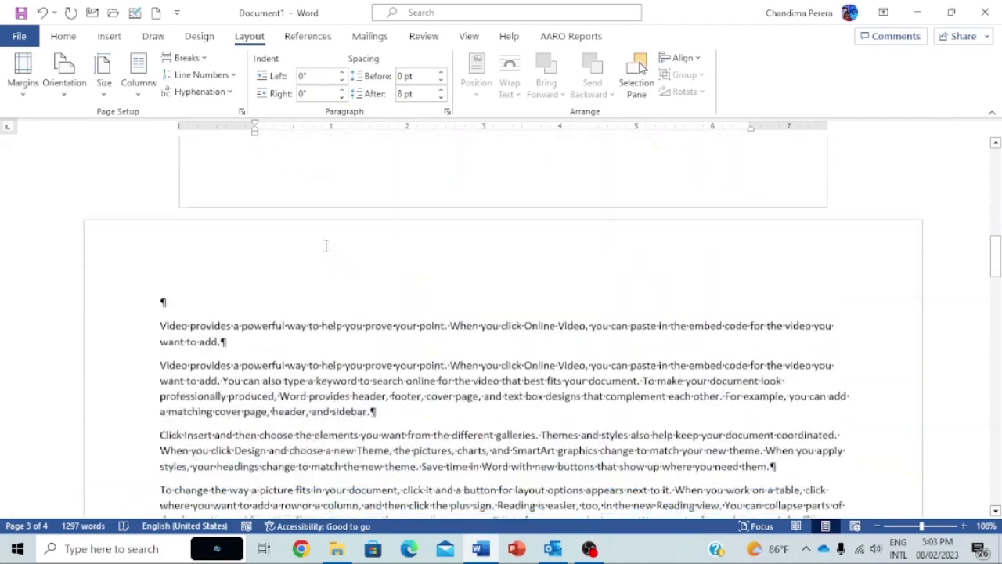
scroll(363, 264, "down", 5)
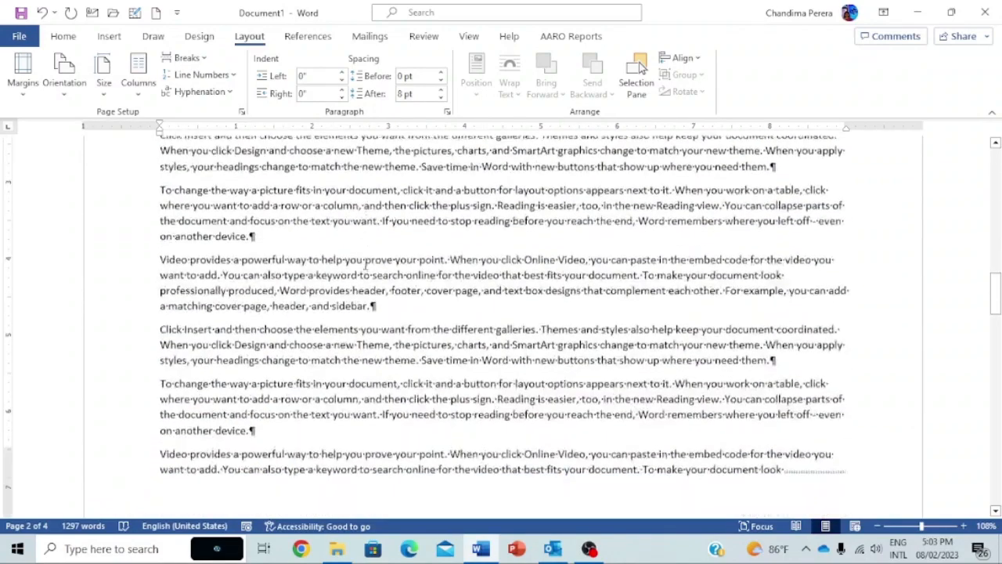
scroll(363, 263, "down", 3)
left_click(486, 312)
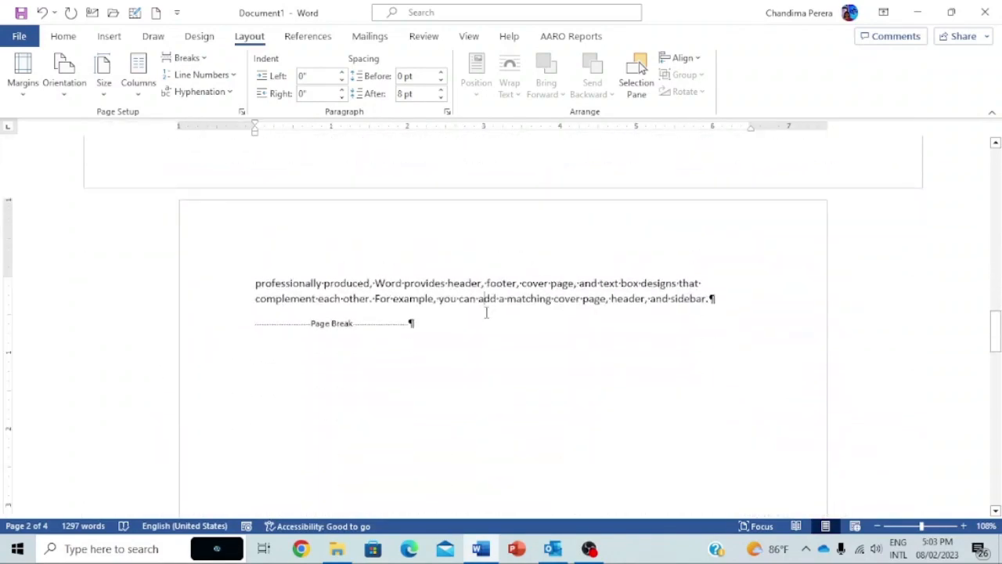
scroll(486, 312, "up", 3)
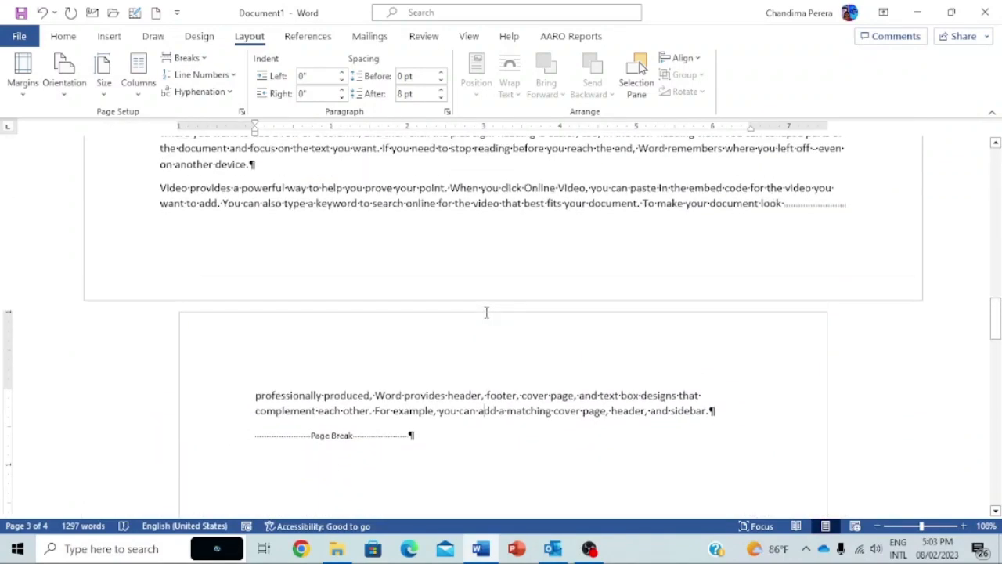
scroll(486, 312, "up", 20)
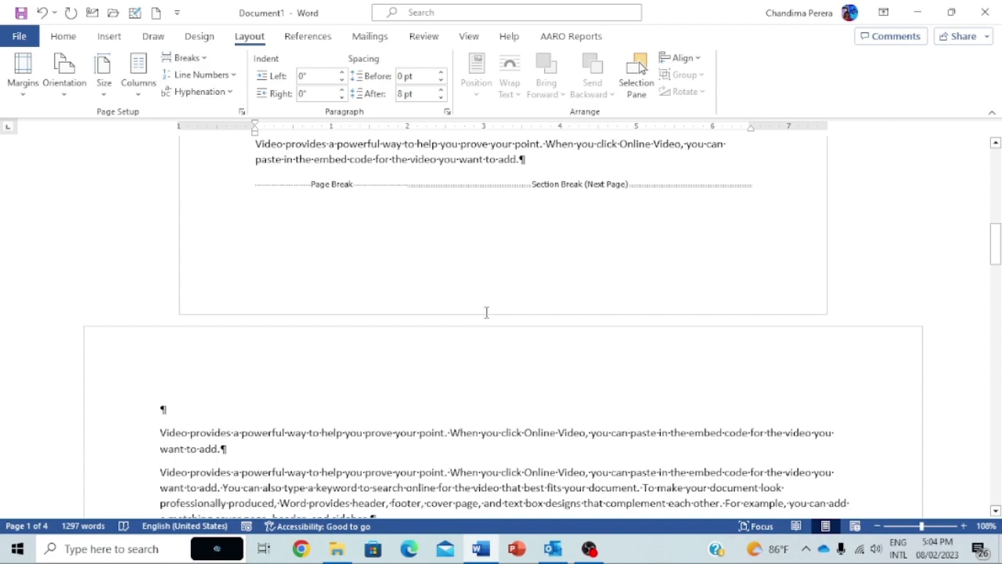
scroll(486, 313, "up", 5)
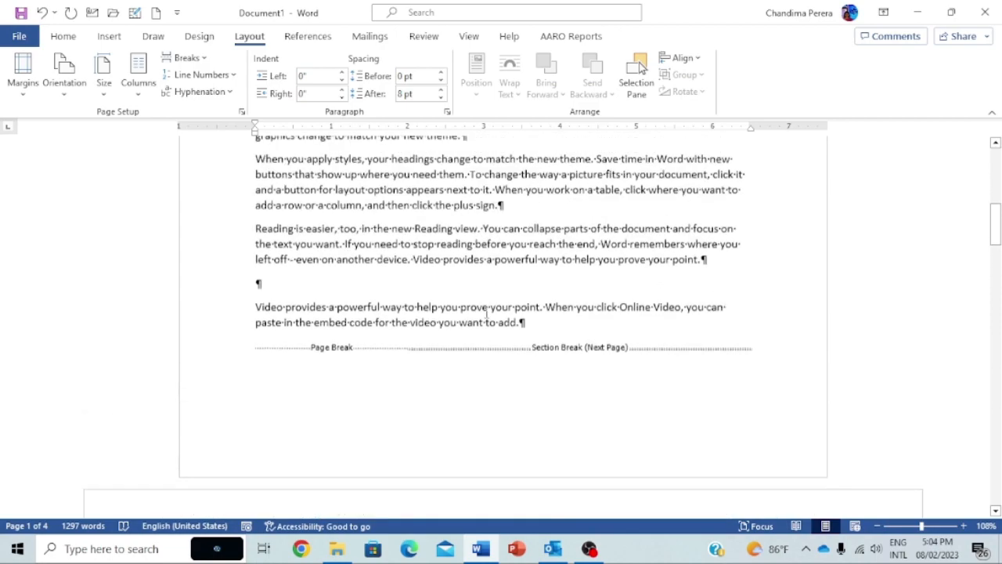
scroll(486, 312, "down", 15)
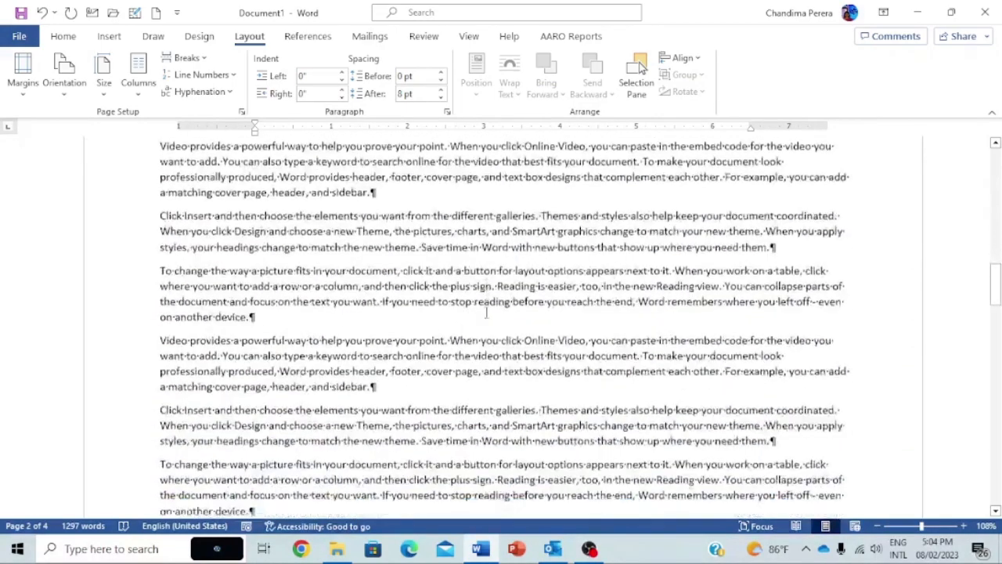
scroll(486, 313, "down", 5)
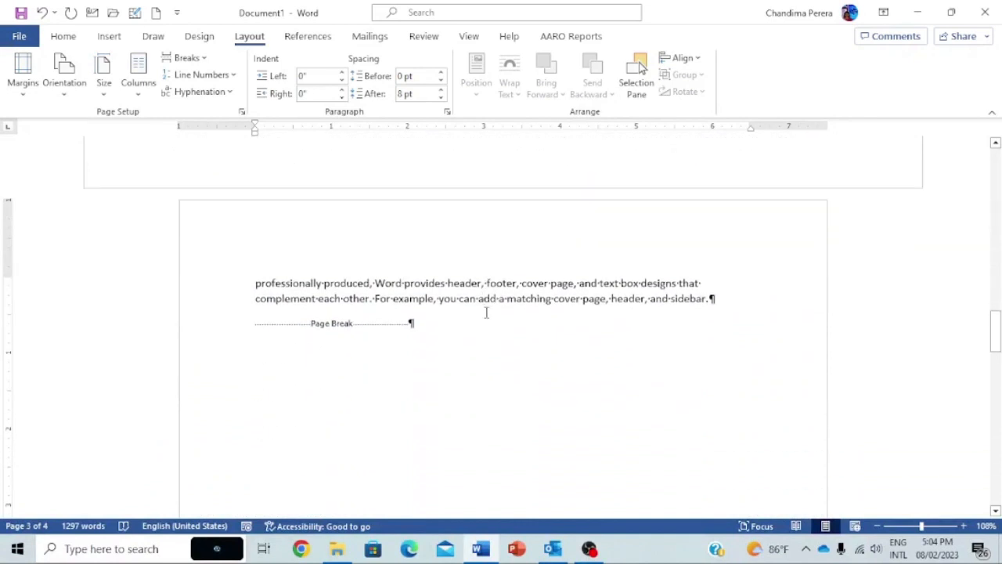
scroll(486, 312, "down", 3)
scroll(486, 310, "up", 3)
scroll(485, 312, "up", 9)
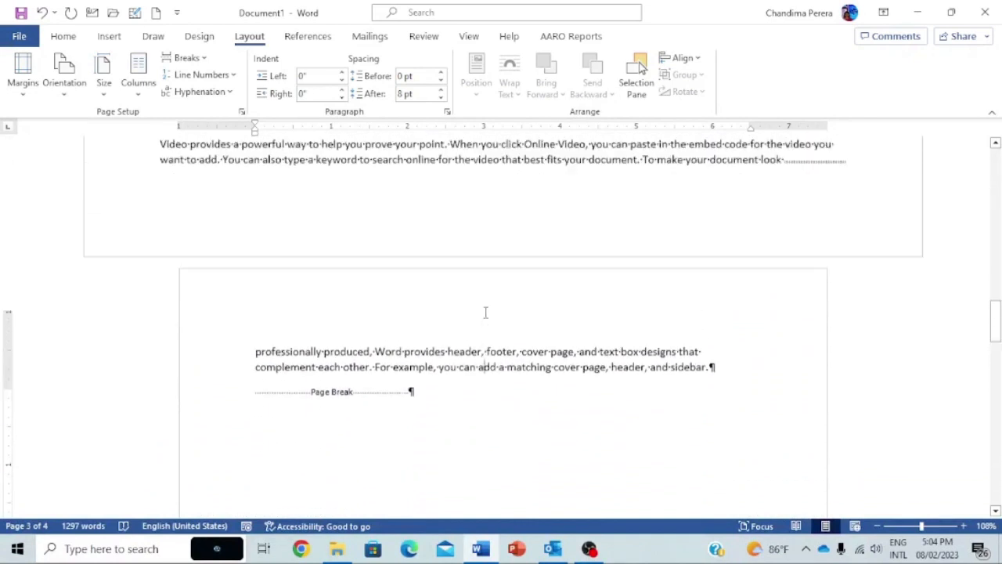
scroll(486, 312, "up", 3)
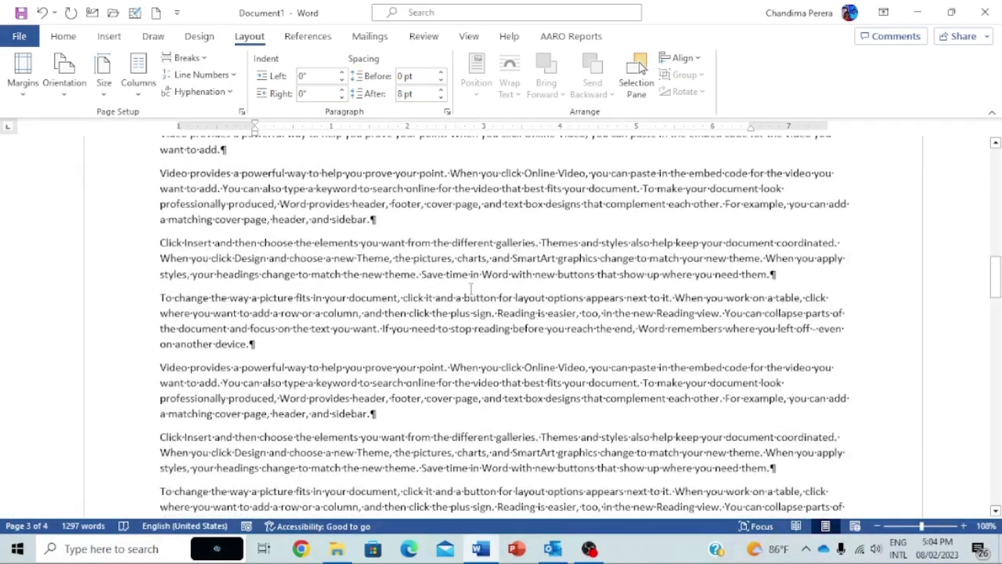
Hide the paragraph and formatting marks and go to the text on page three
left_click(63, 37)
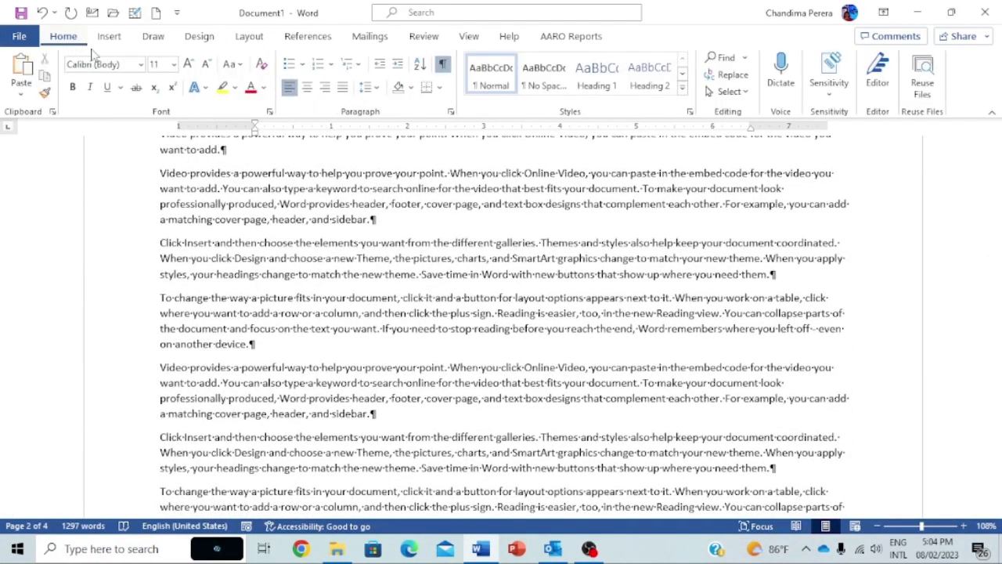
left_click(443, 67)
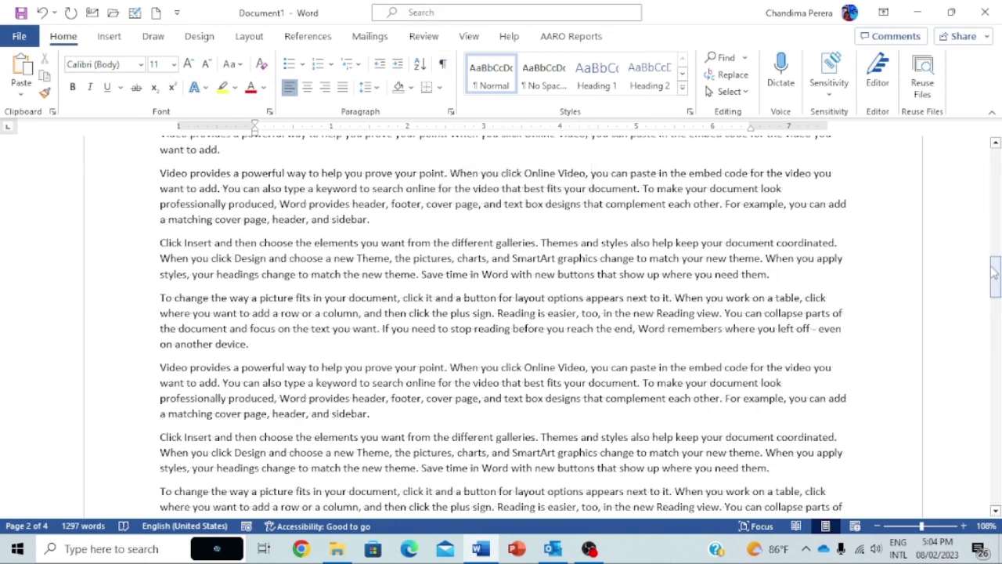
left_click_drag(994, 276, 994, 338)
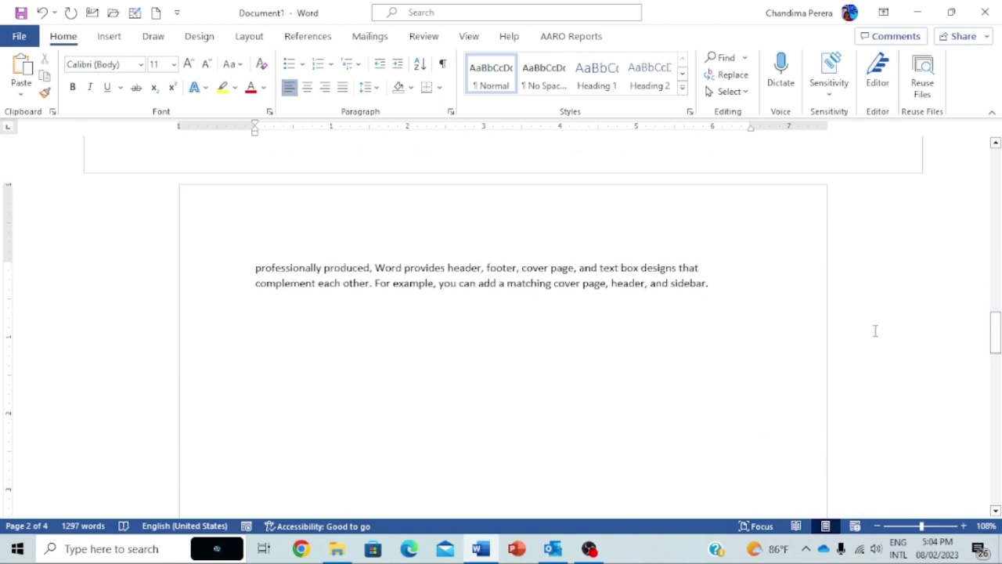
Insert a table with three columns and four rows on a new line below the text on page three
key("Return")
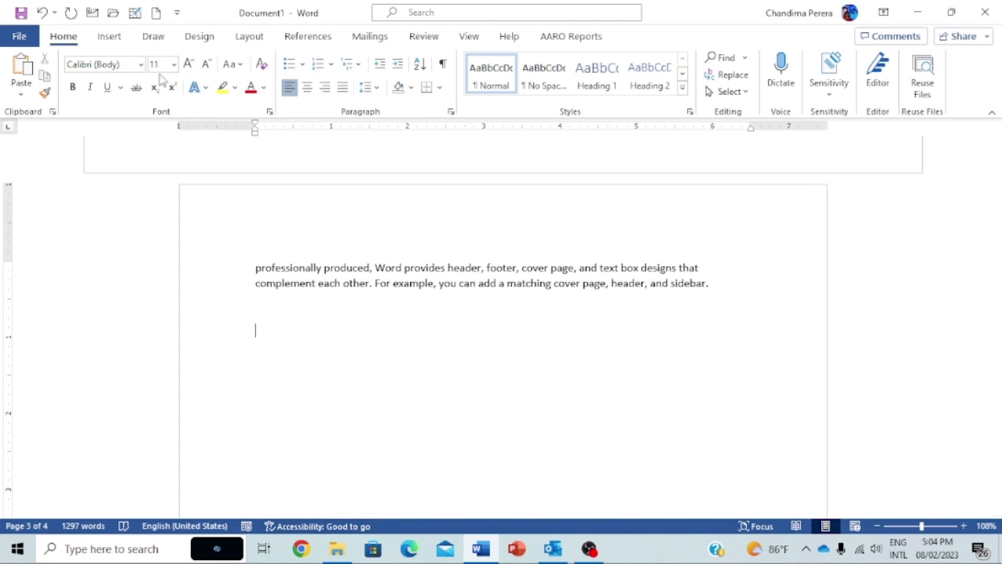
left_click(110, 37)
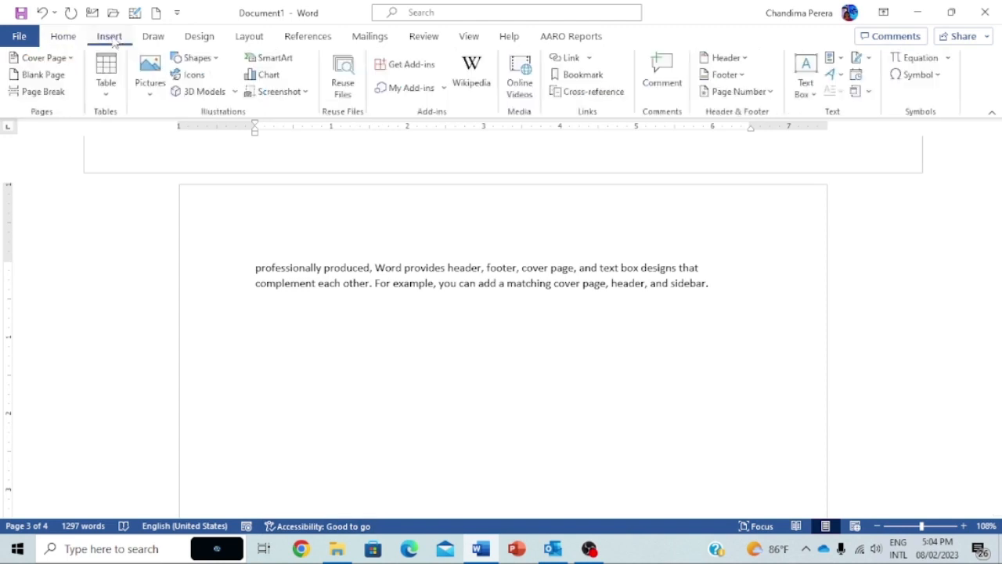
left_click(106, 97)
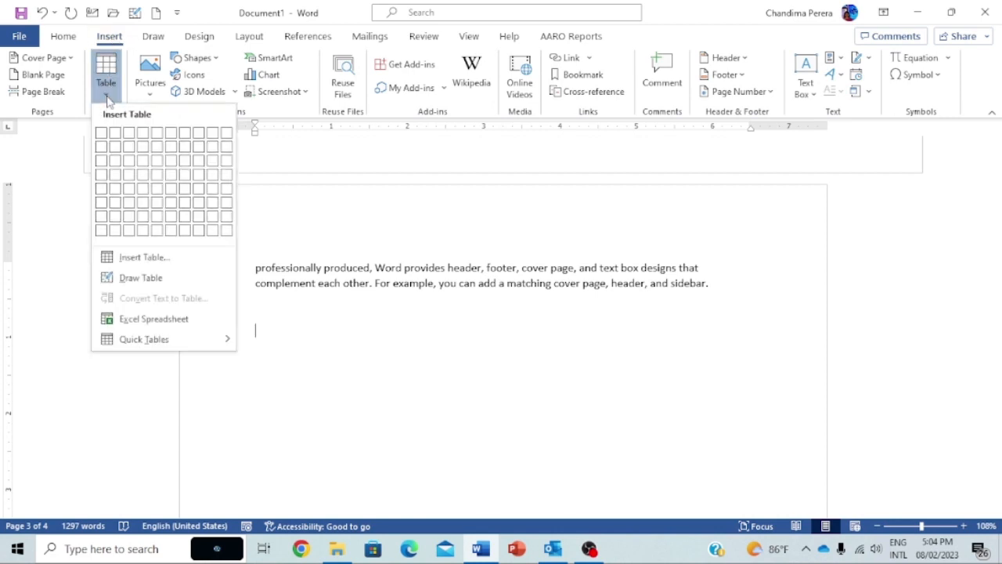
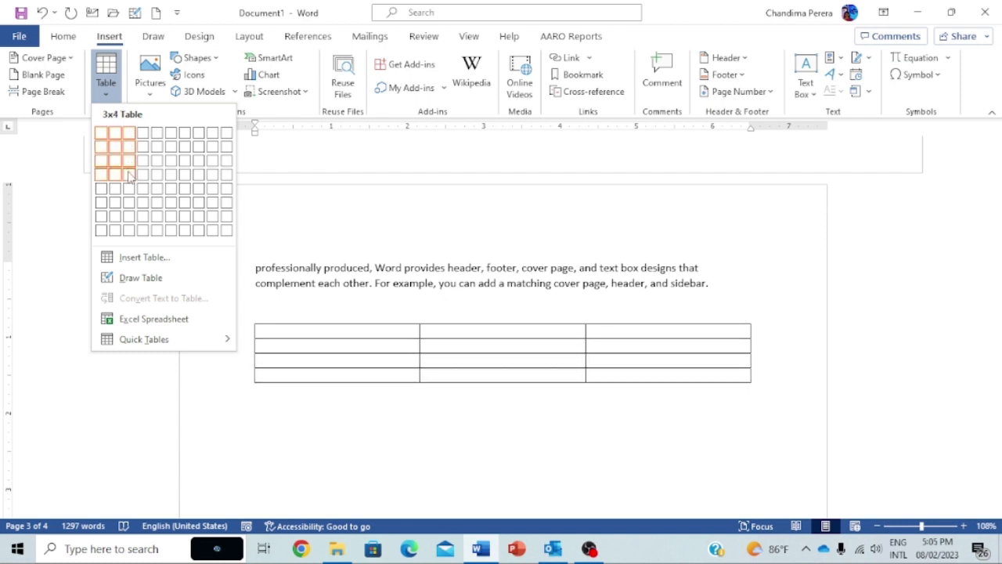
left_click(129, 175)
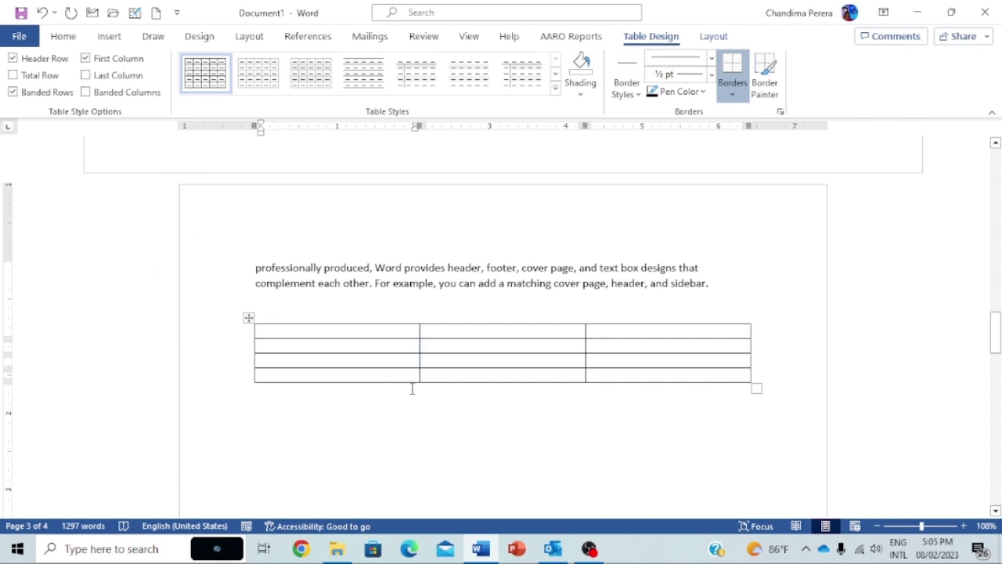
Shade all cells of the page three table light blue
left_click(247, 317)
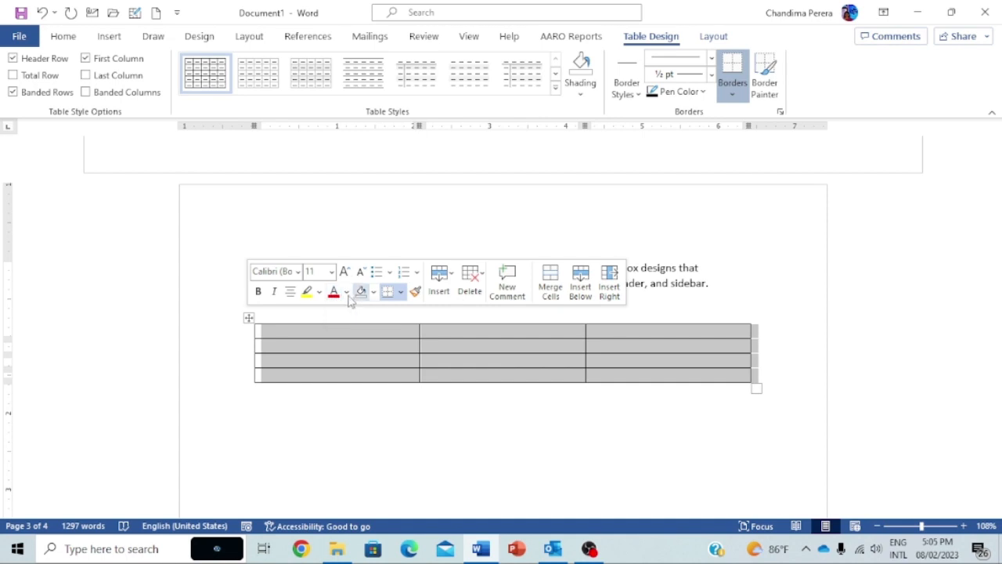
left_click(373, 294)
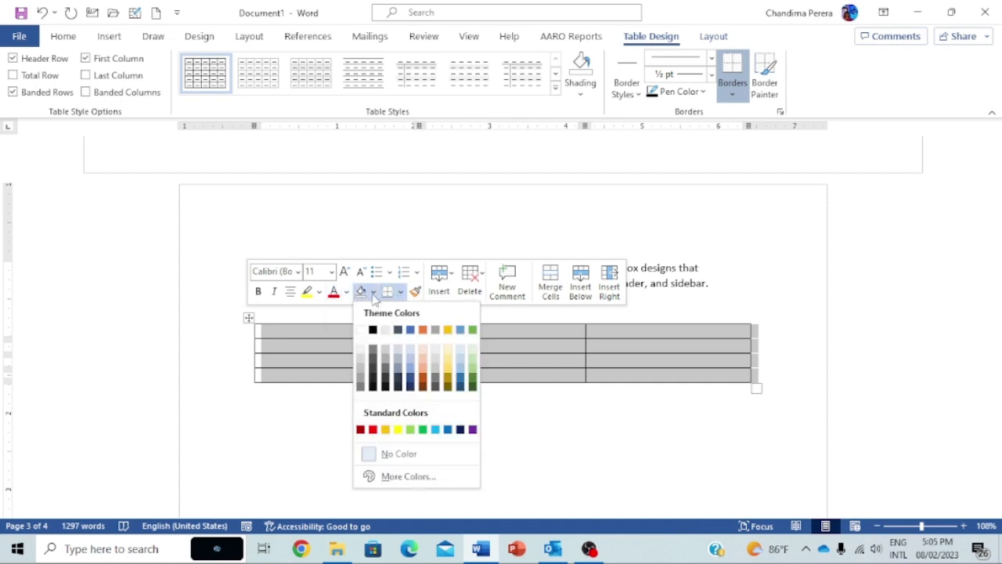
left_click(461, 364)
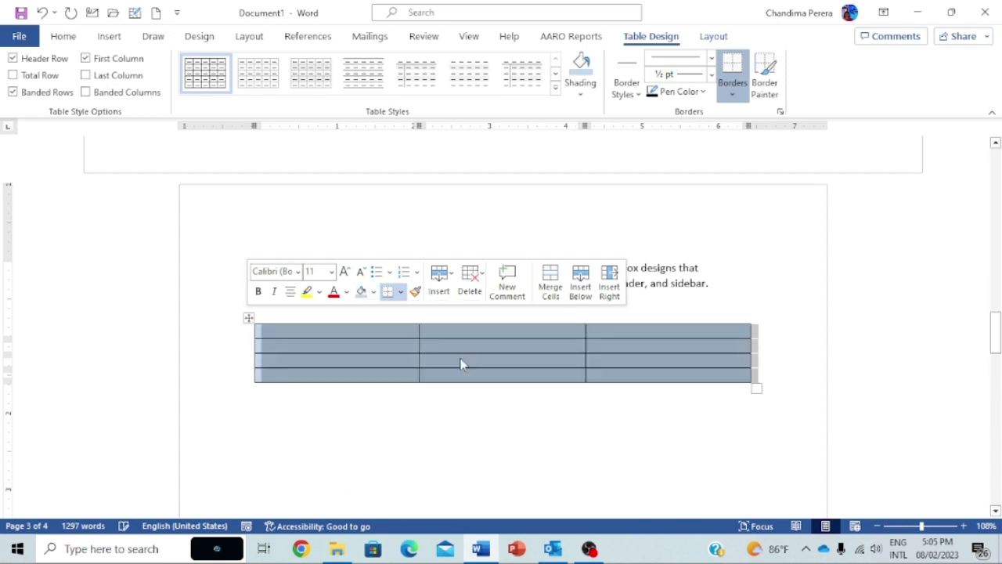
Turn off the left border for the table's cells and select the whole table again
left_click(401, 292)
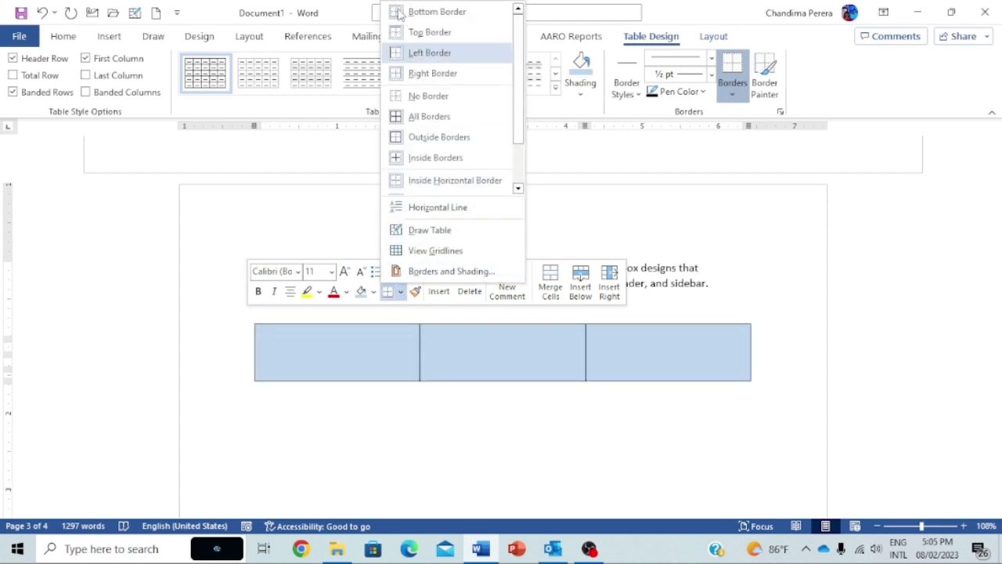
left_click(421, 52)
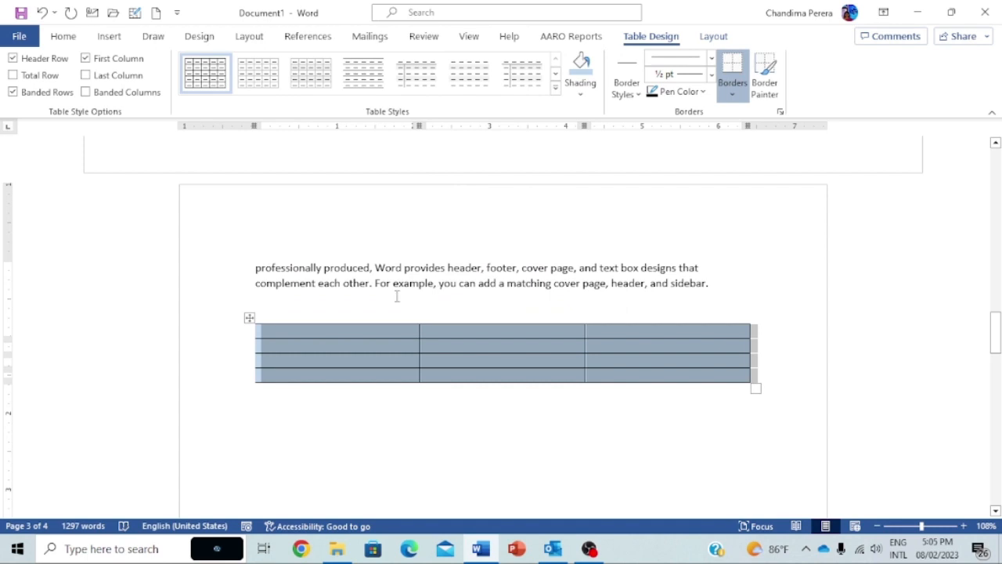
left_click(248, 318)
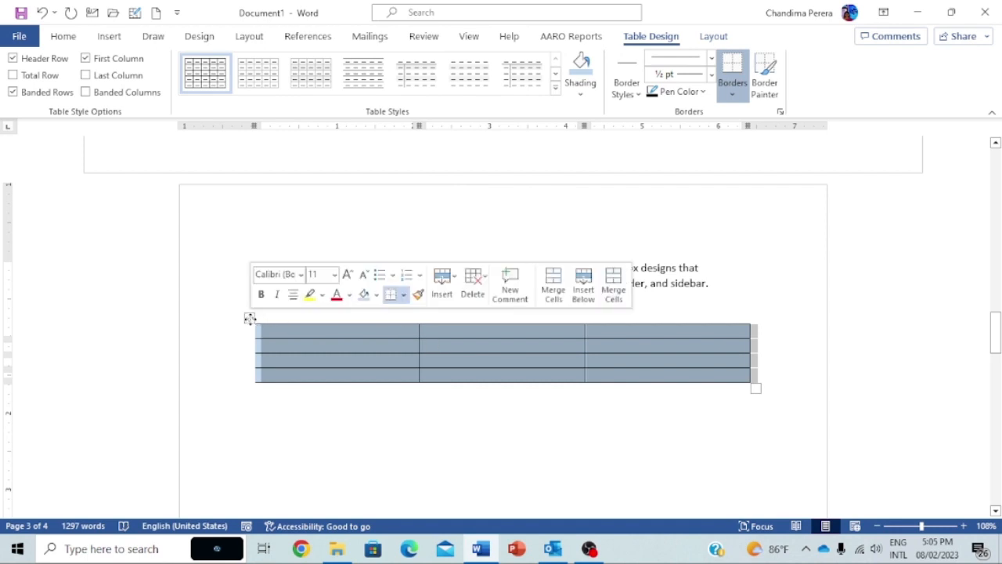
Turn off the right border for the table's cells and deselect the table
left_click(404, 295)
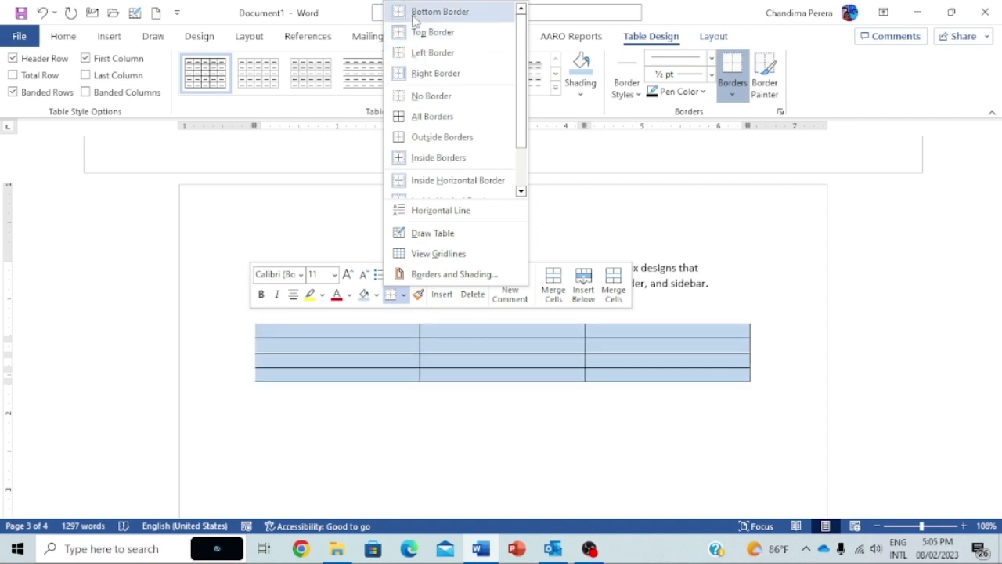
left_click(420, 76)
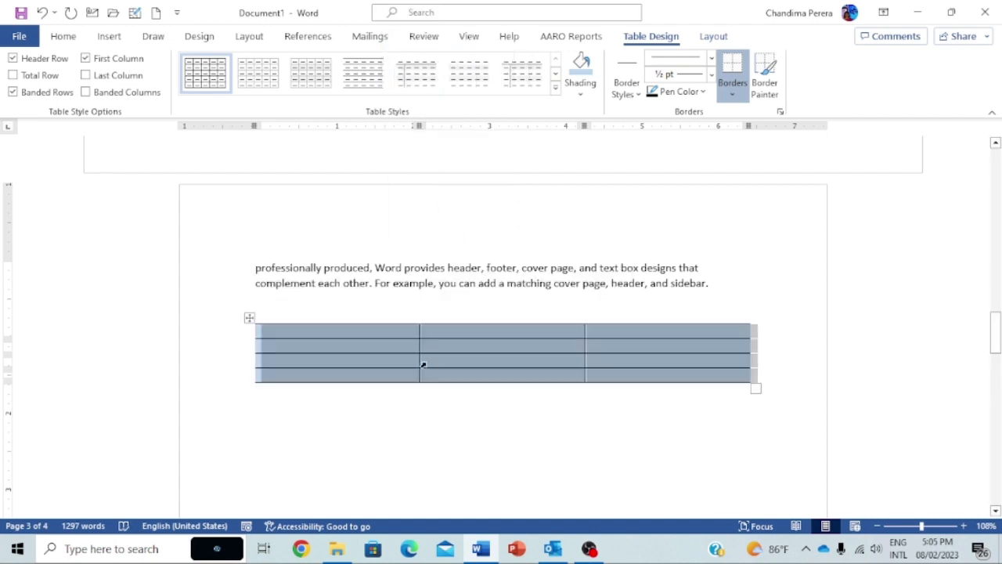
left_click(430, 396)
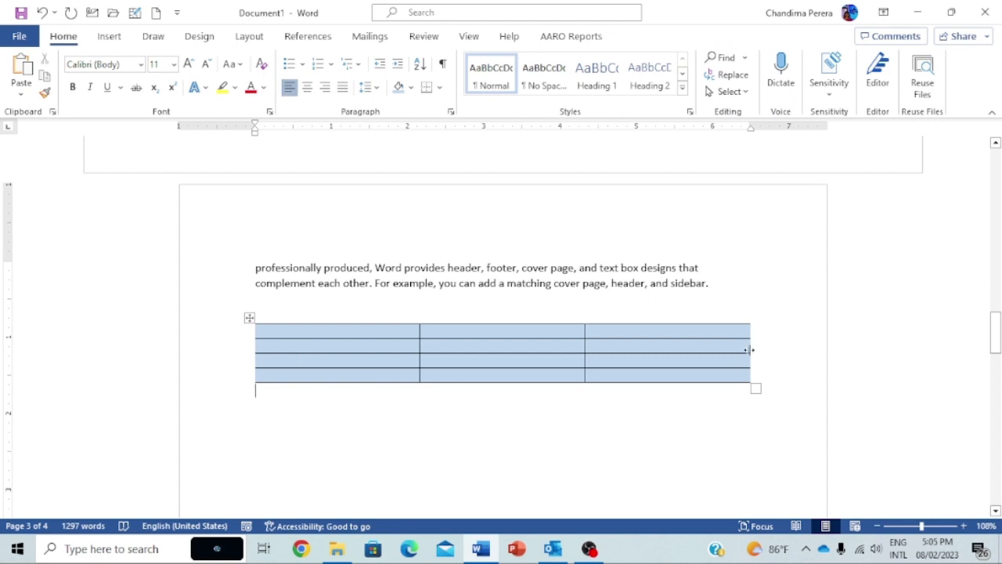
Select the whole table and try grid styles with shaded bands and no header fill, ending with the orange one
double_click(248, 317)
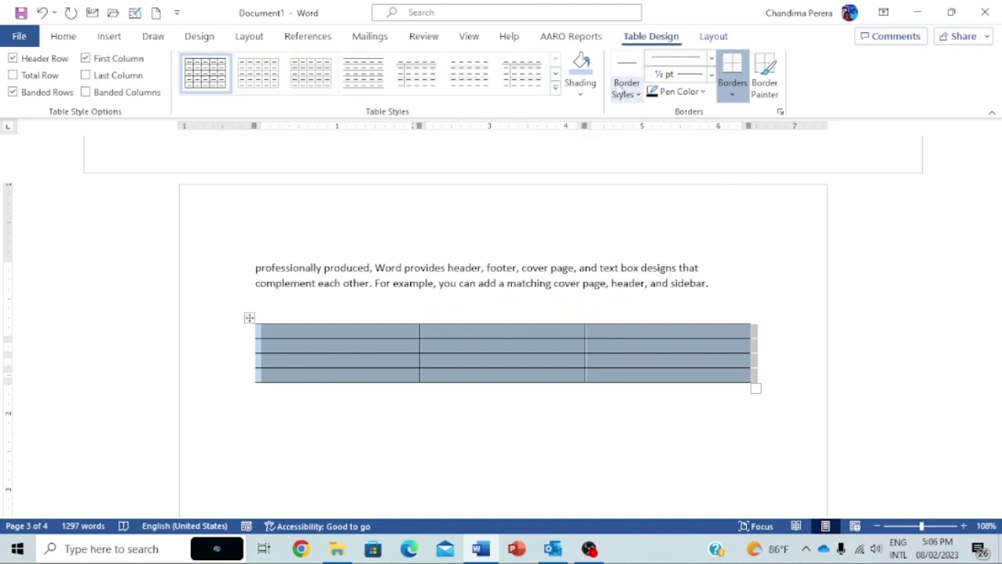
left_click(555, 92)
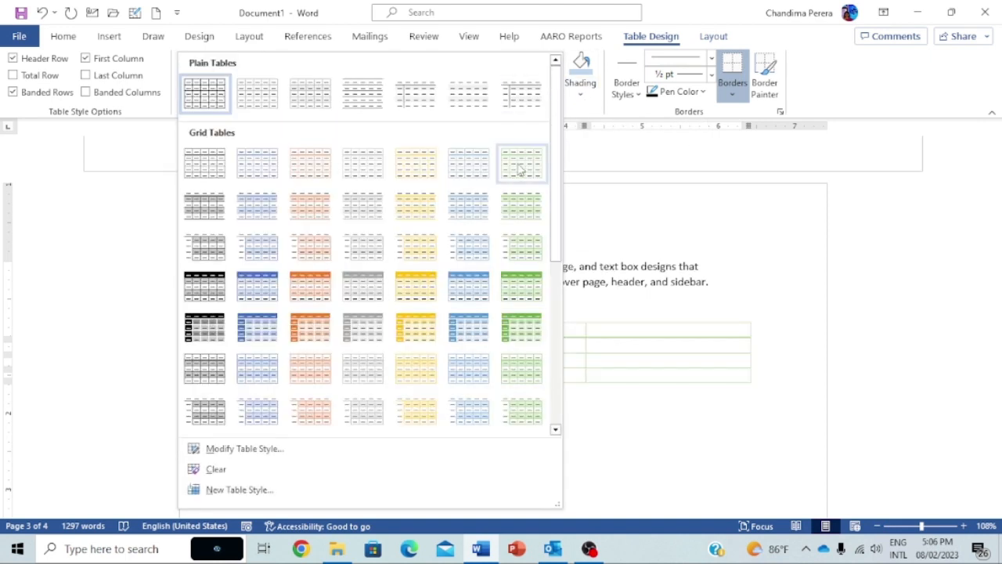
left_click(305, 247)
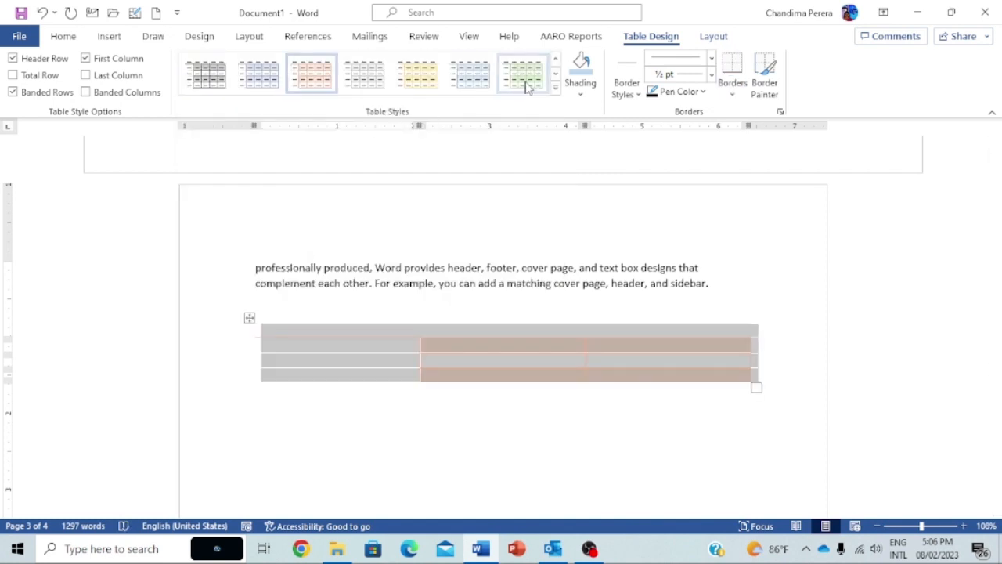
left_click(456, 83)
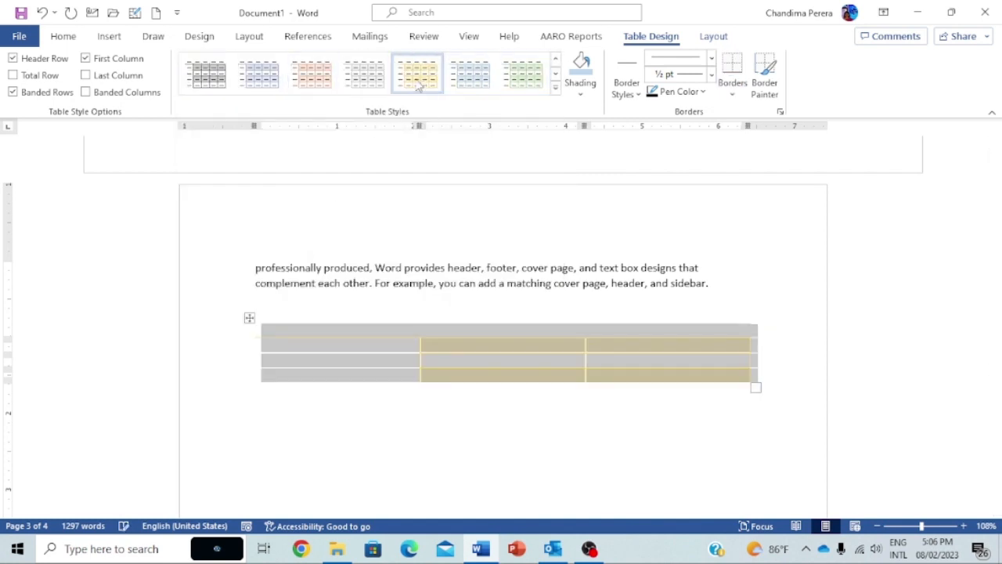
left_click(311, 84)
left_click(402, 348)
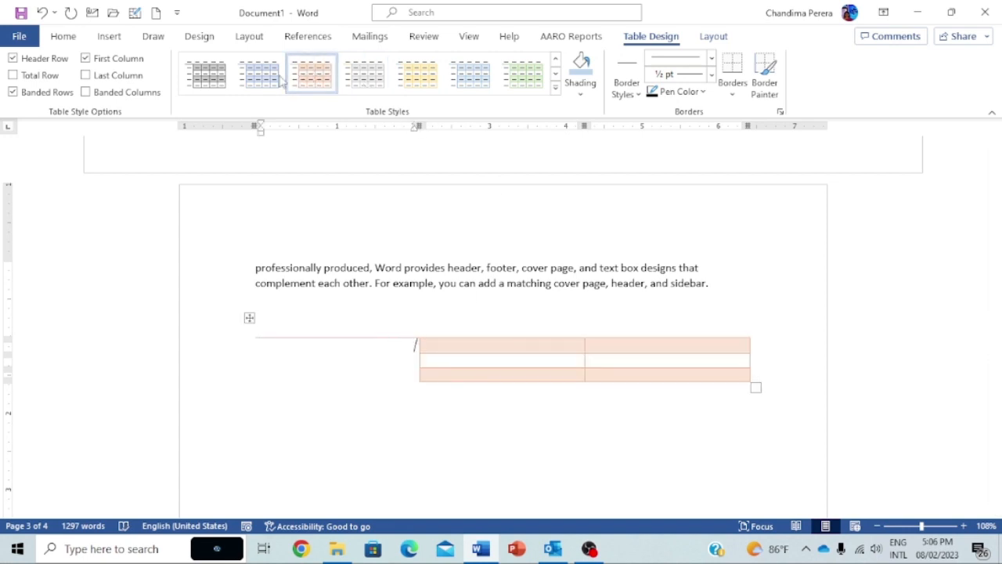
Try the grid table style with a solid blue header row, and replace it with the matching gold one
left_click(556, 89)
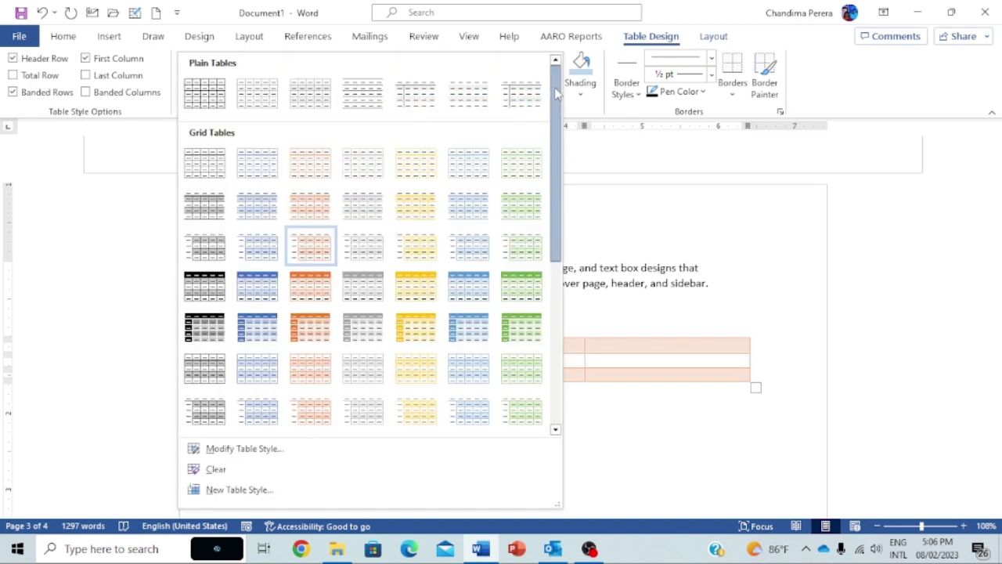
left_click(242, 296)
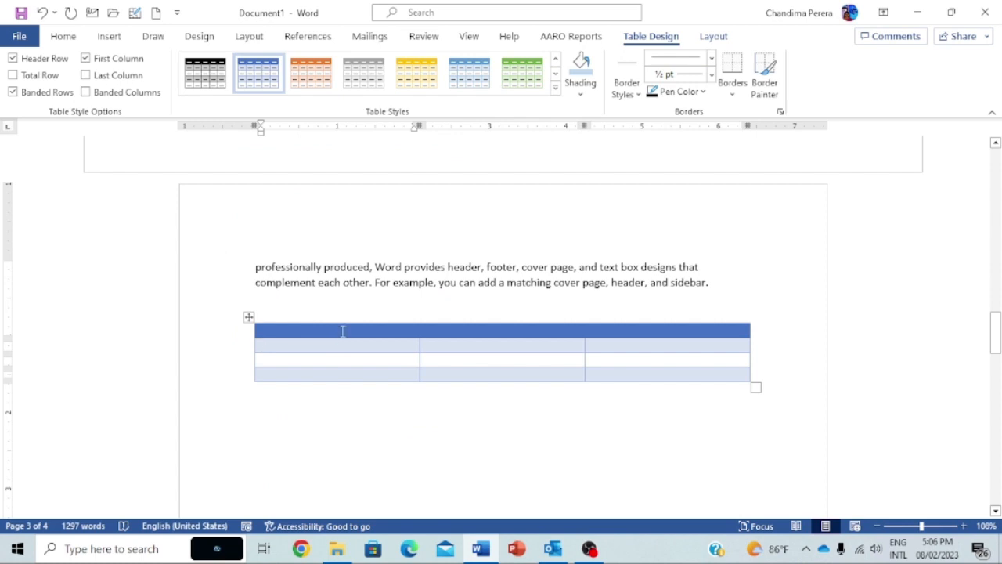
left_click(556, 89)
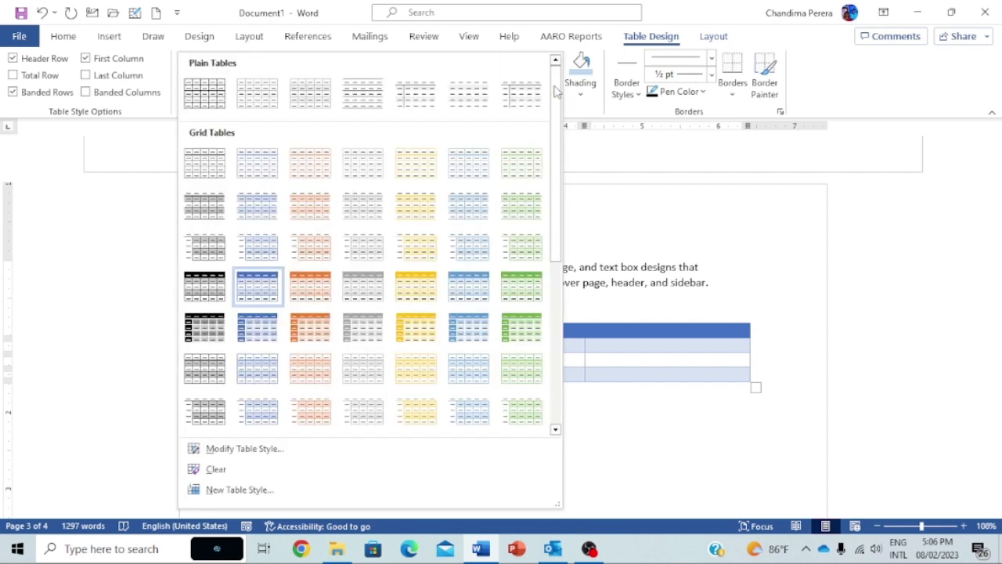
left_click(417, 297)
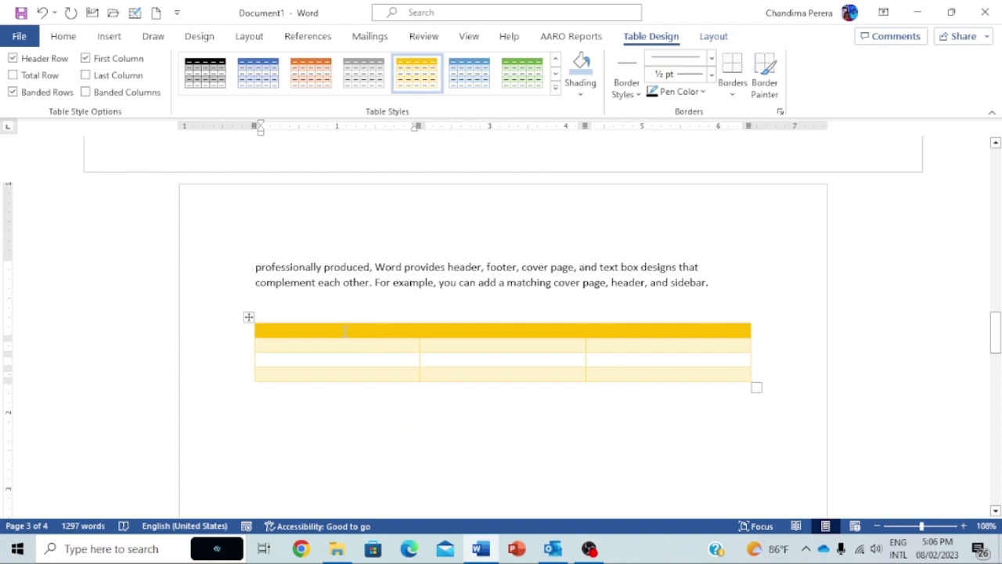
Enter the column headings Month, Sales and Budget in the table's first row
type("Month")
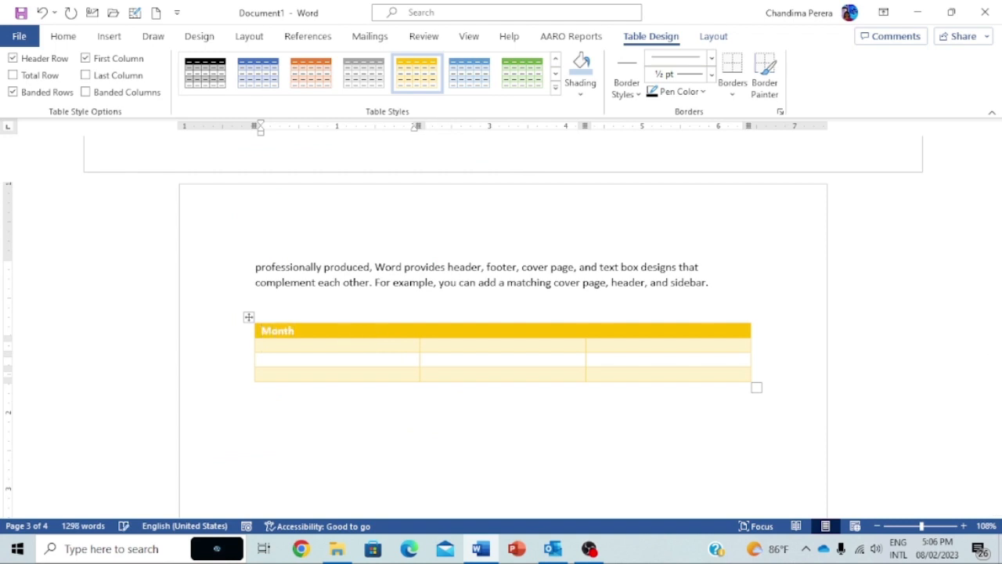
key("Tab")
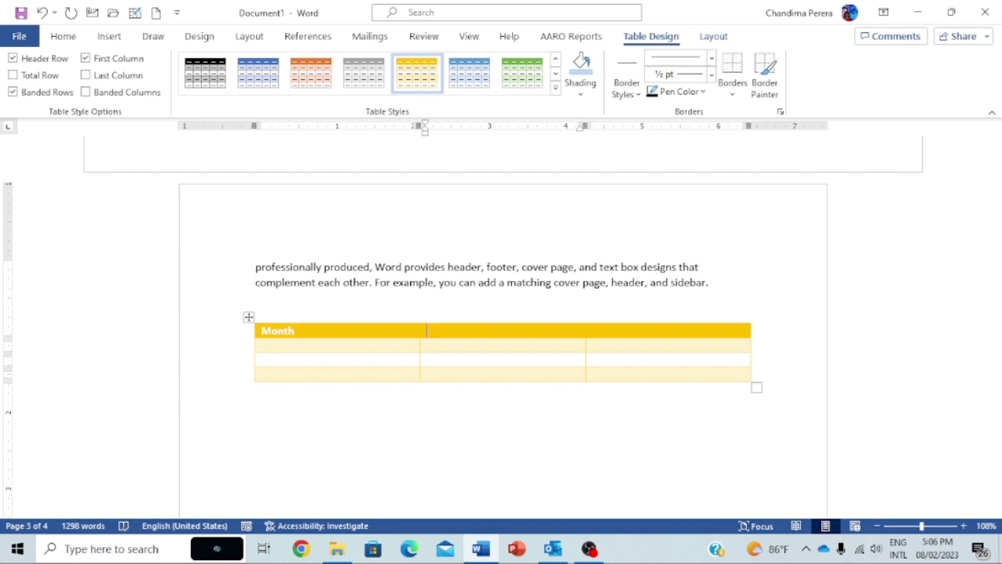
type("Sales")
key("Tab")
type("Bud")
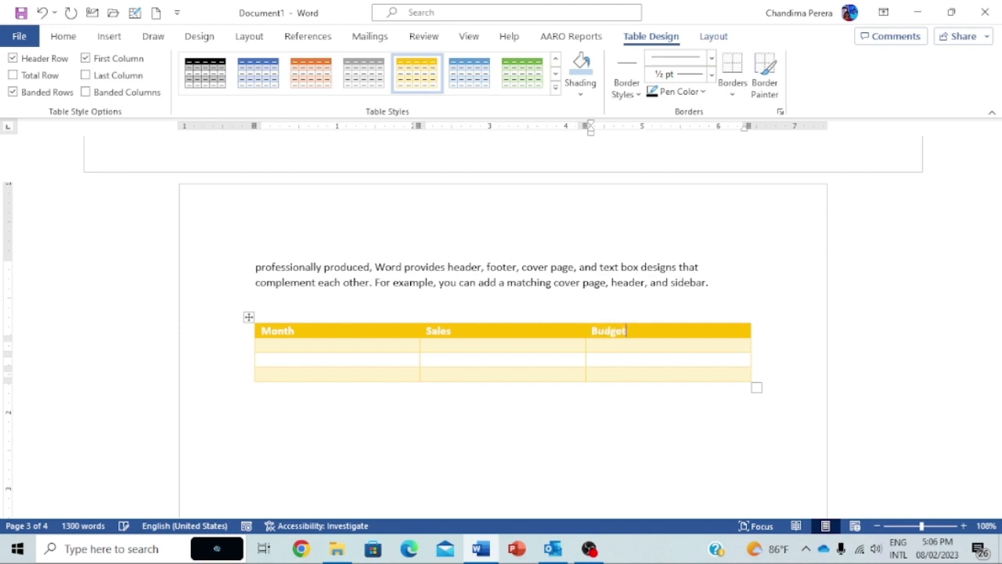
Select the Month heading cell and try centre, right and left paragraph alignment on it, ending with centred
left_click(330, 322)
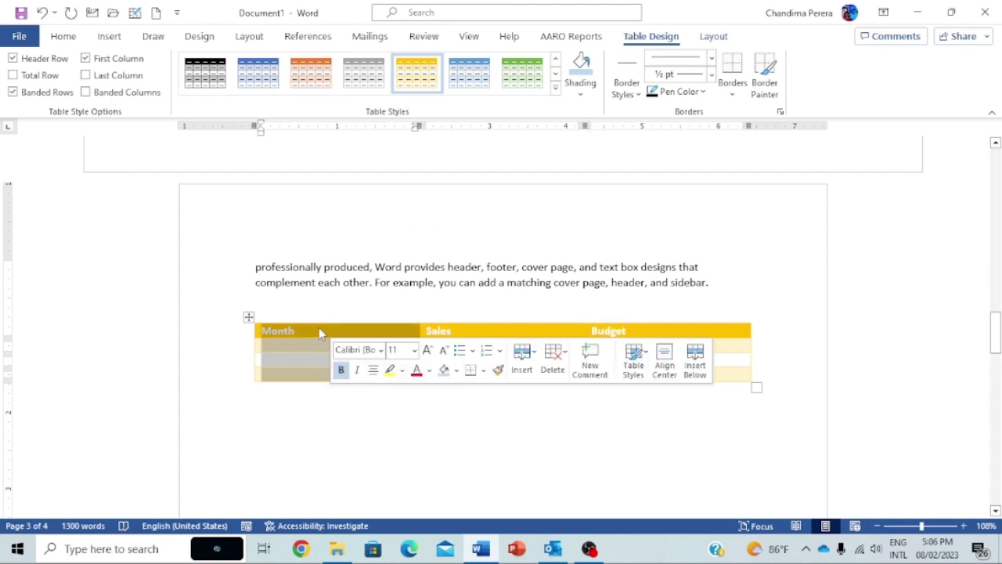
left_click(320, 333)
left_click(257, 335)
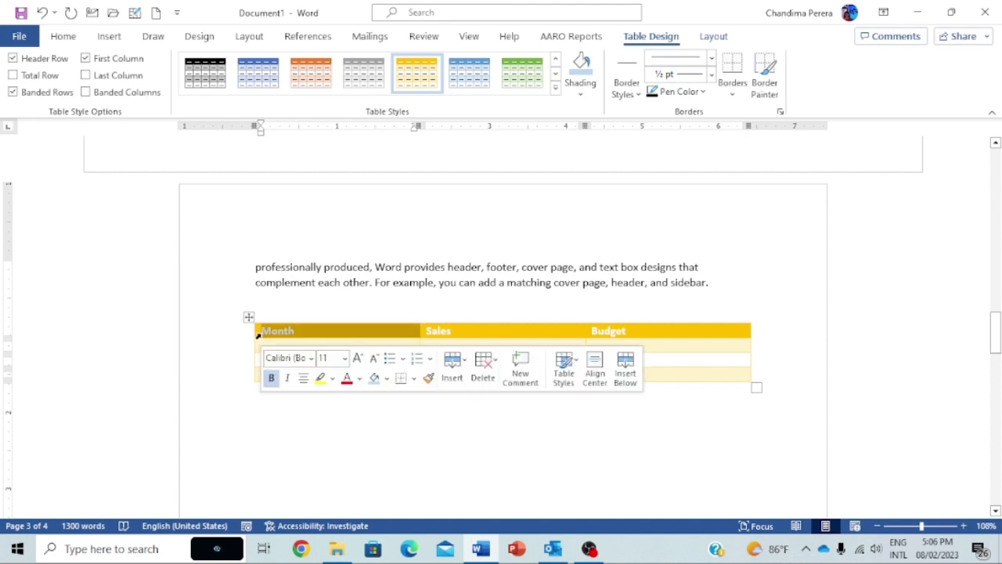
left_click(70, 41)
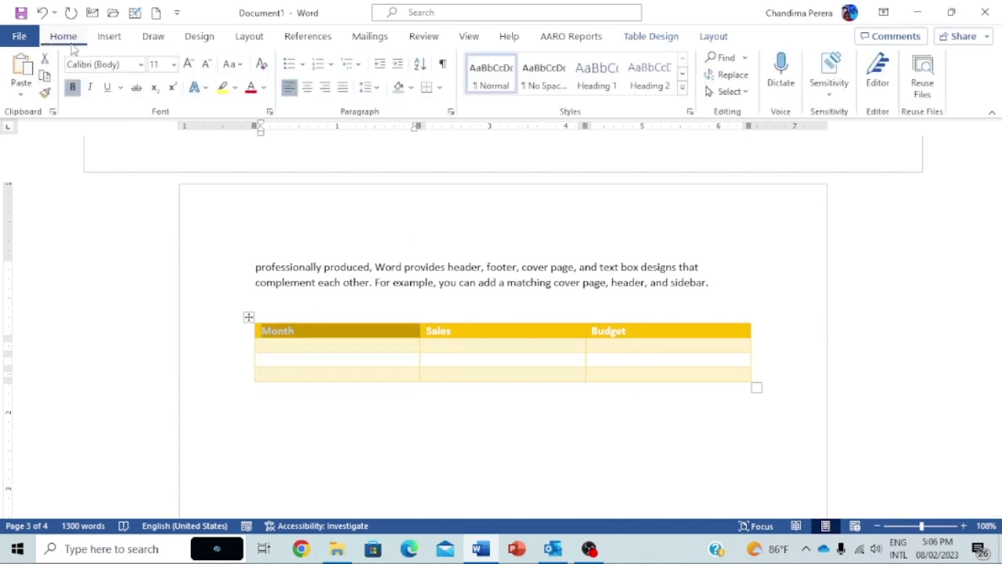
left_click(308, 90)
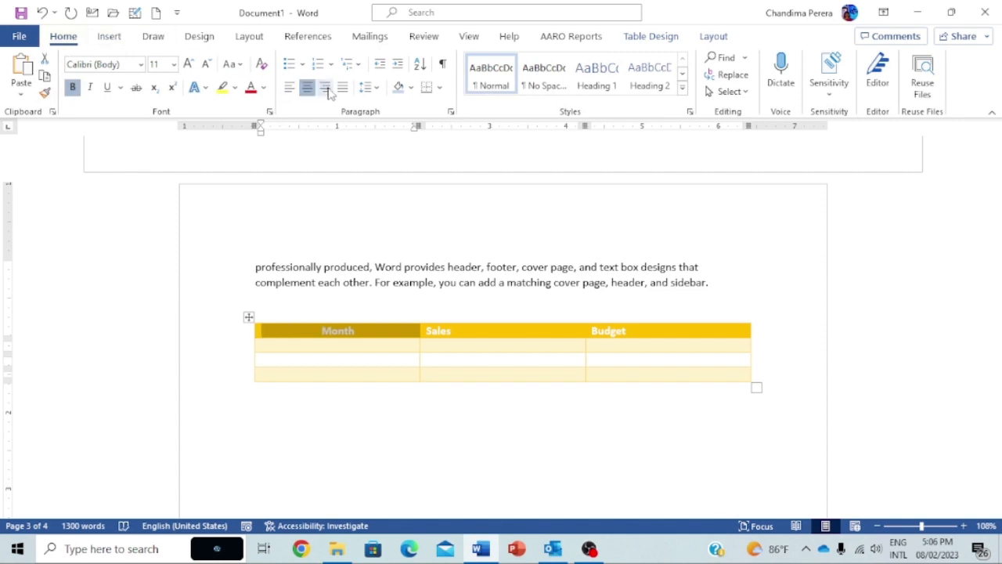
left_click(327, 89)
left_click(290, 88)
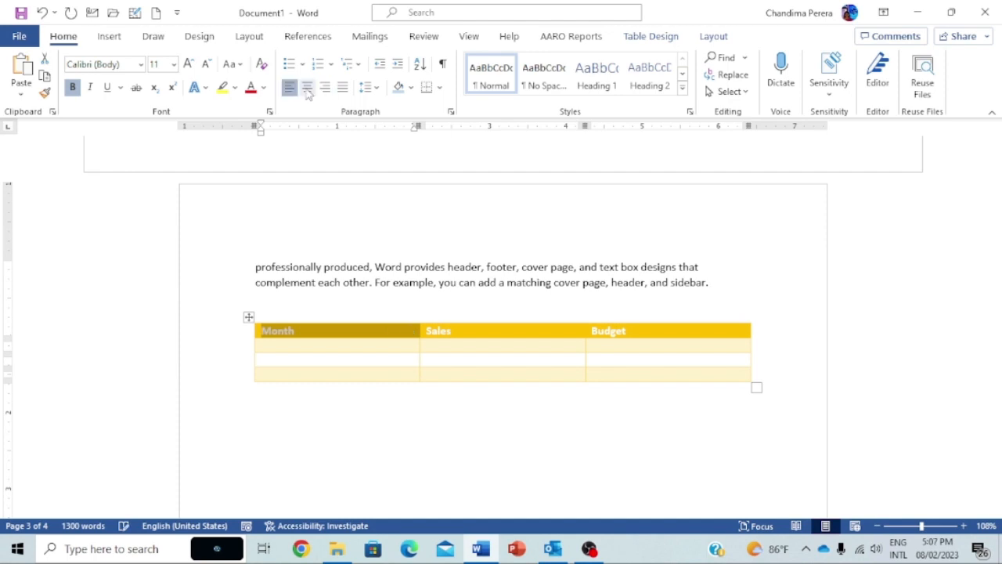
left_click(307, 88)
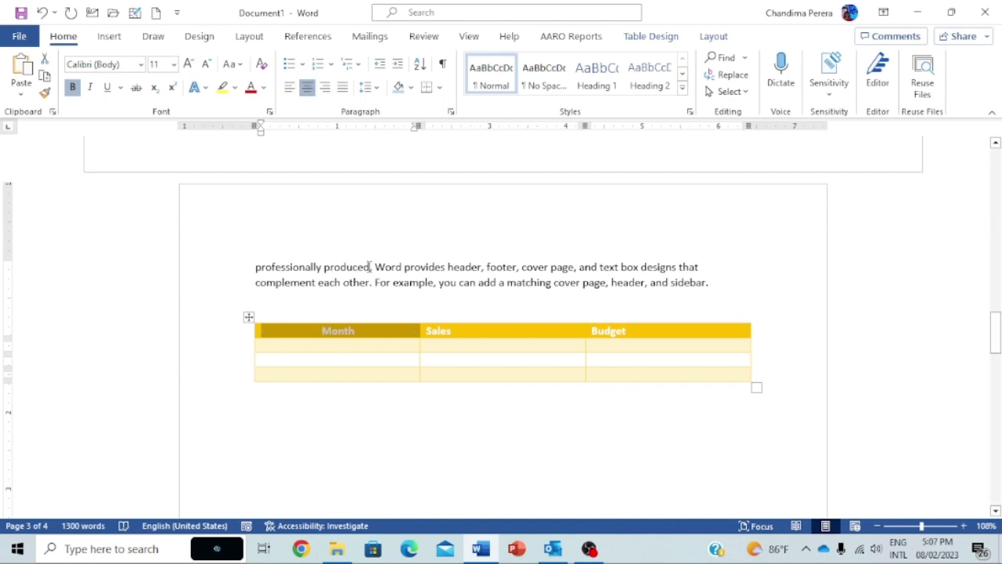
Add a second line reading "Between" below Month in the first heading cell
left_click(359, 335)
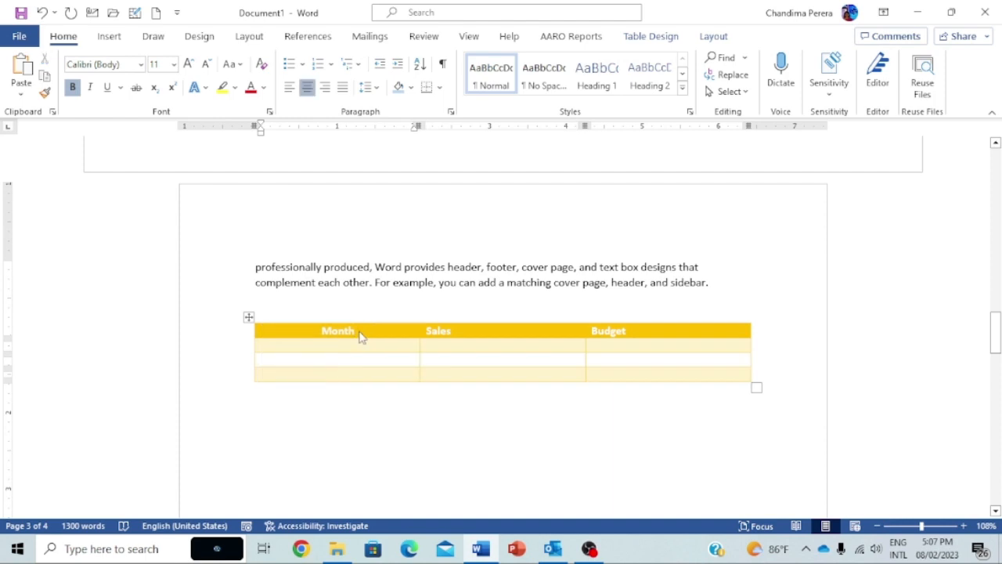
key("Return")
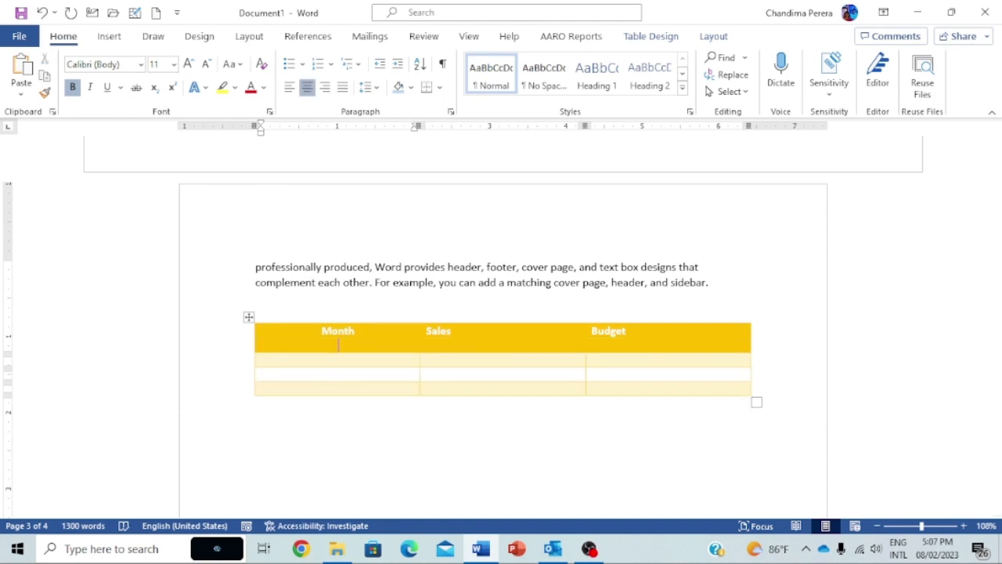
type("between f")
key("BackSpace")
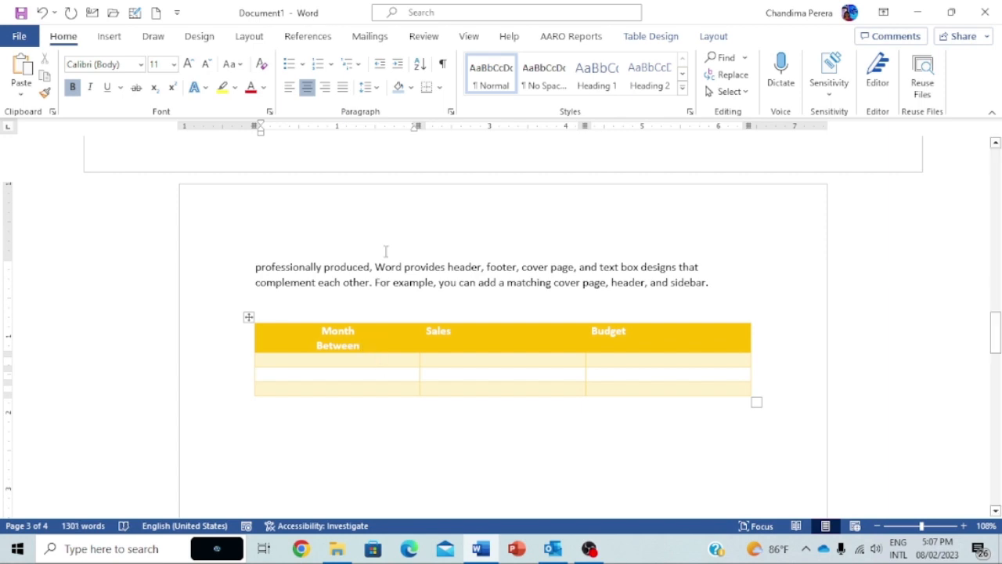
Left-align the Between line and the Month line in the first heading cell
left_click(291, 89)
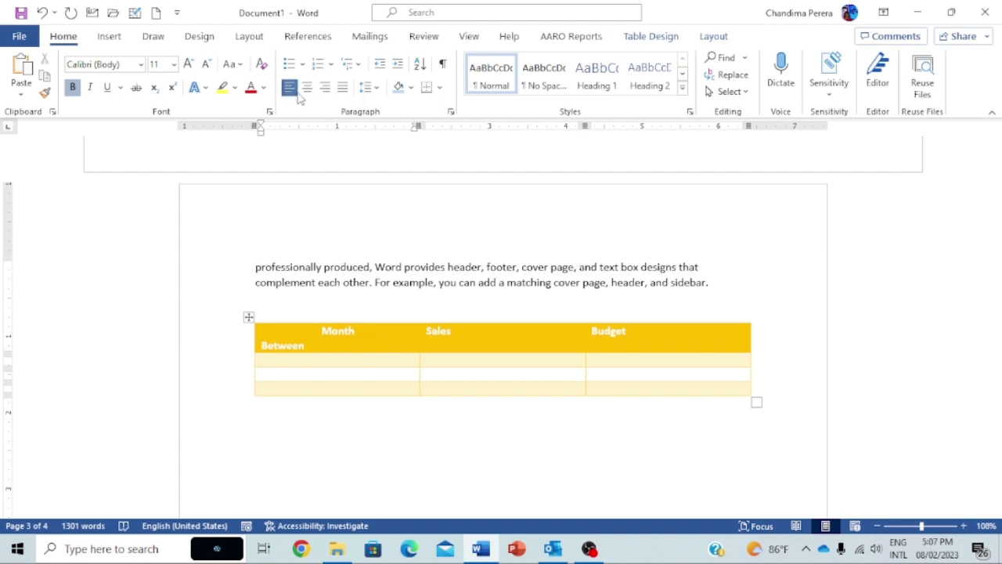
double_click(360, 331)
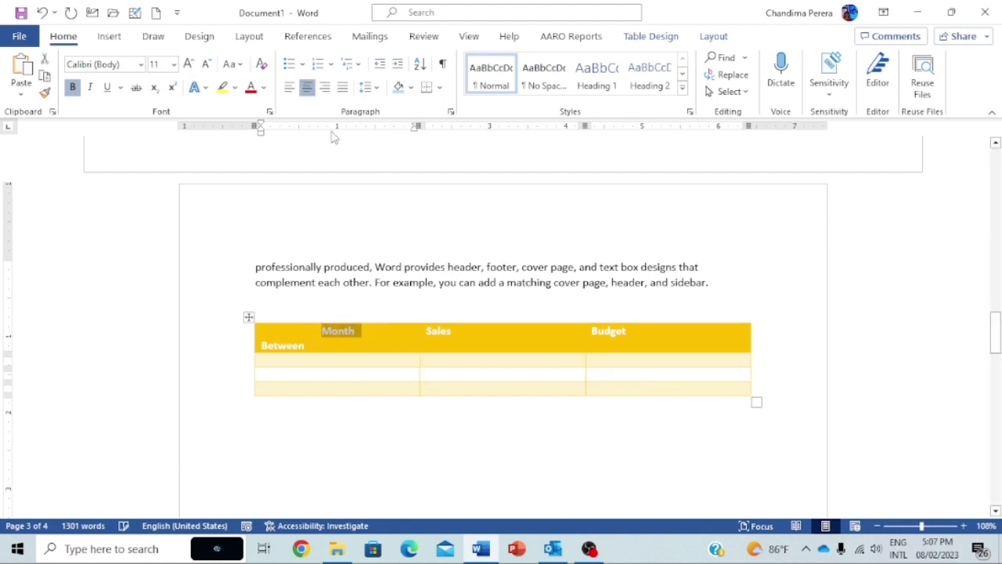
left_click(289, 88)
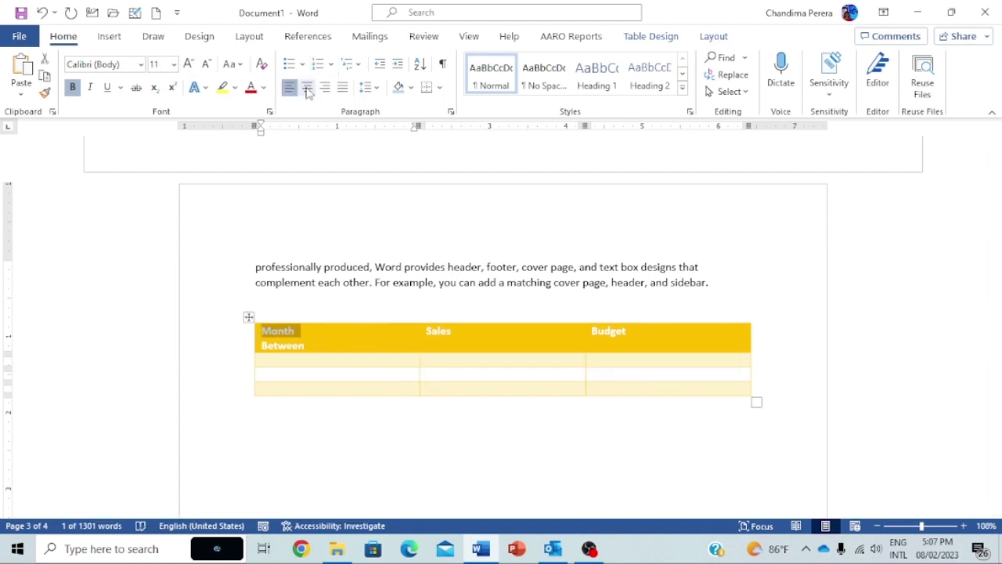
Select both lines in the first heading cell and try centre and right alignment, ending with centred
left_click(327, 330)
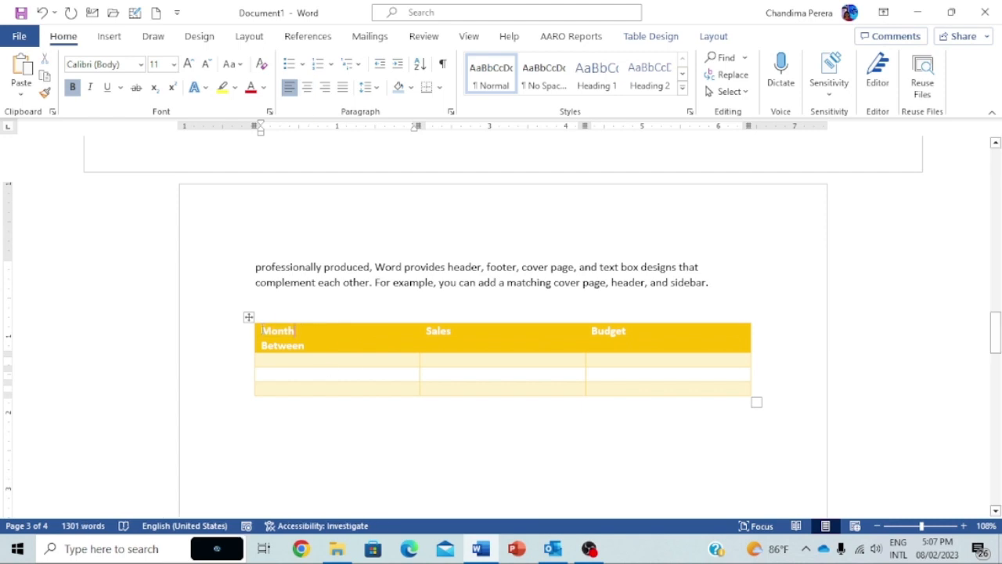
left_click_drag(294, 329, 305, 346)
left_click(308, 88)
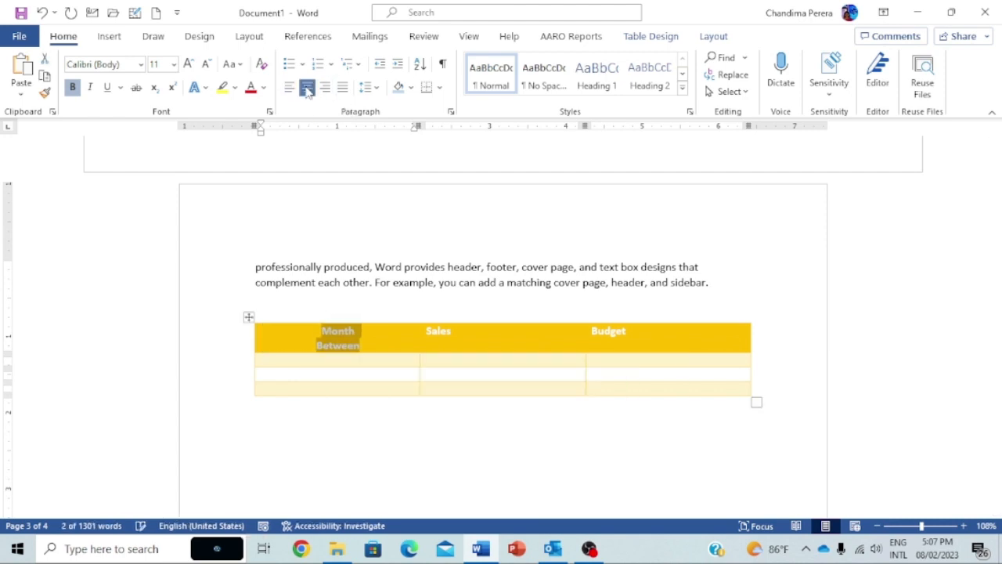
left_click(325, 91)
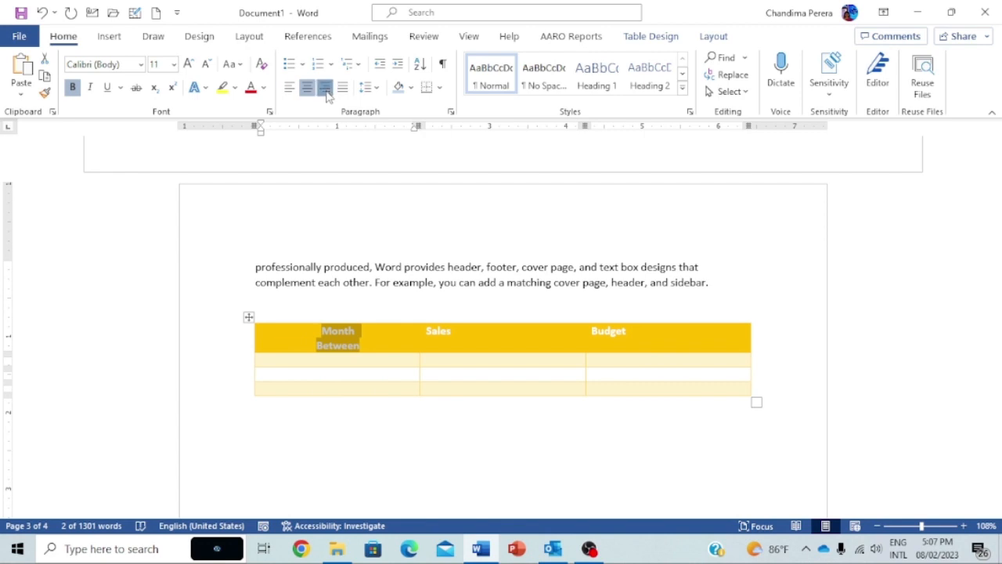
left_click(309, 92)
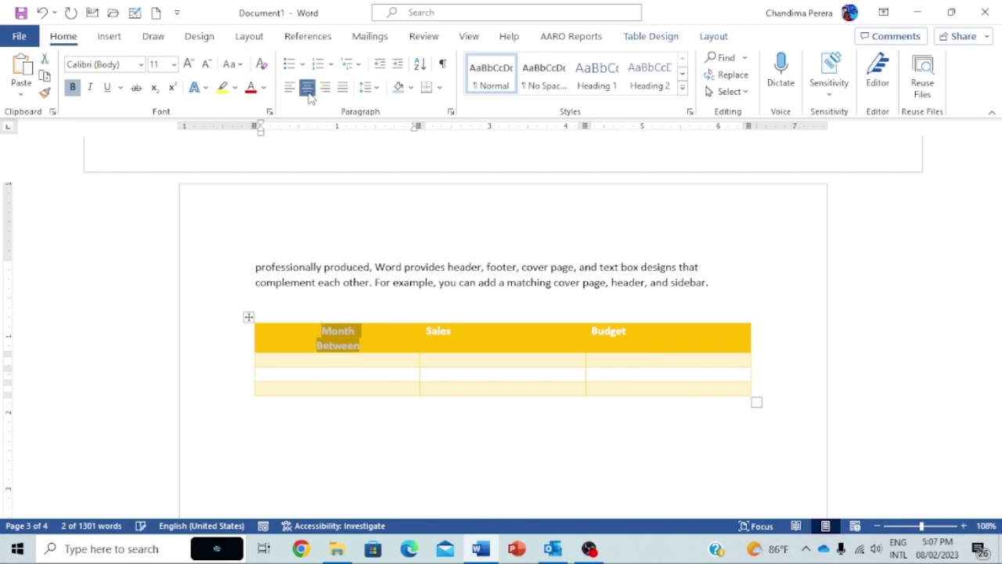
Select the Month heading and align it to the top left corner of its cell
left_click(668, 43)
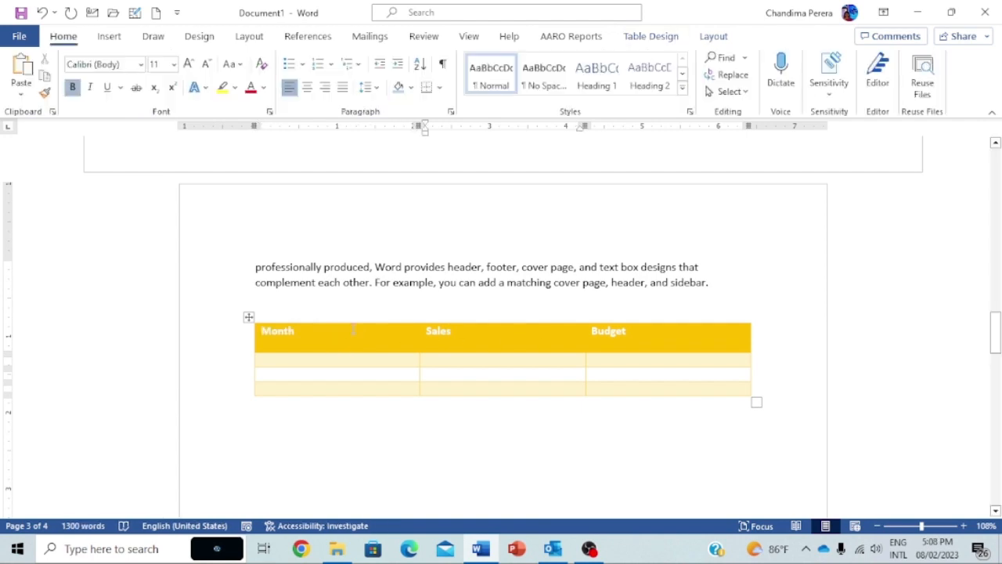
left_click(336, 332)
left_click_drag(259, 332, 303, 333)
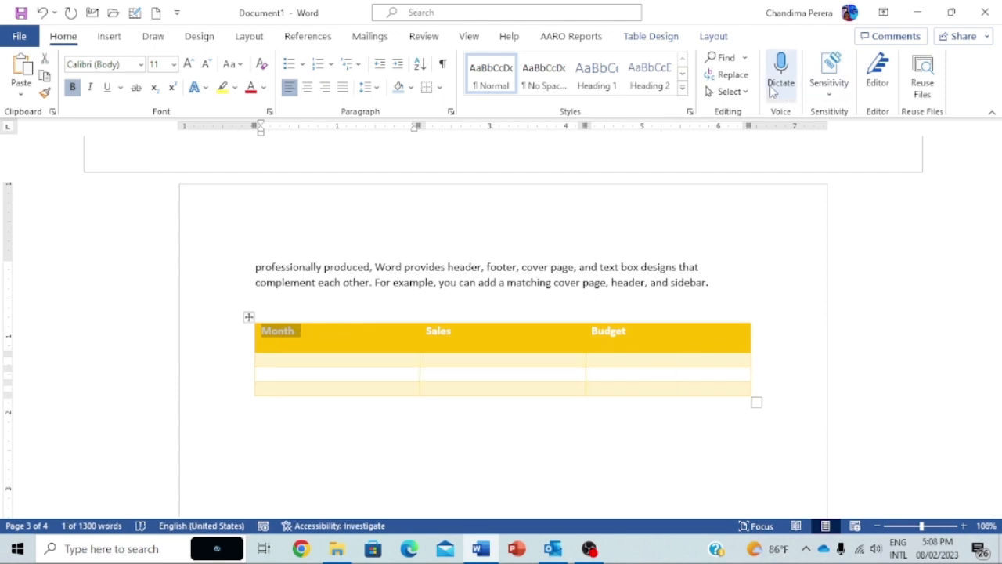
left_click(713, 37)
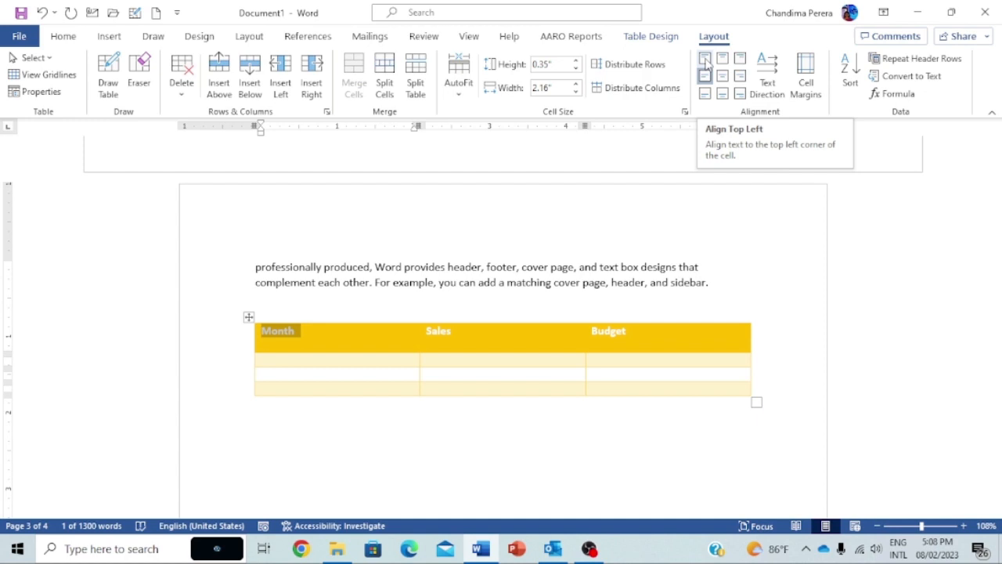
left_click(706, 62)
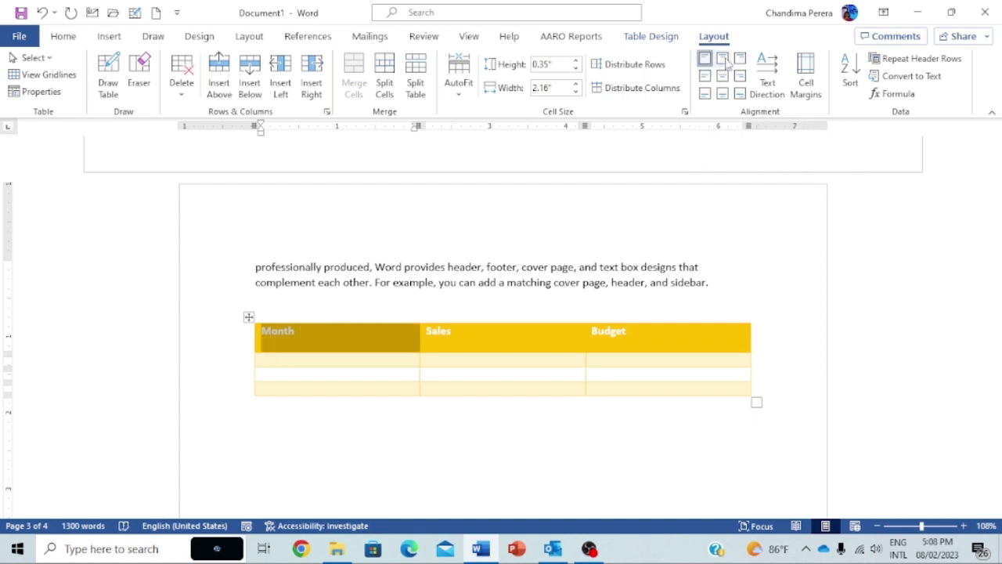
Try the top centre, top right, middle and bottom cell alignments on the Month heading, ending with bottom right
left_click(723, 62)
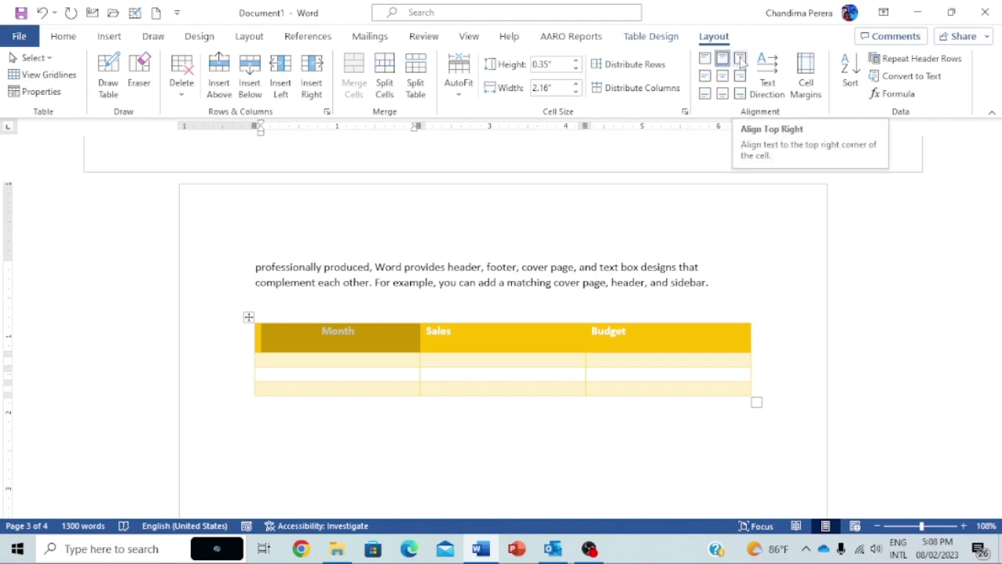
left_click(740, 61)
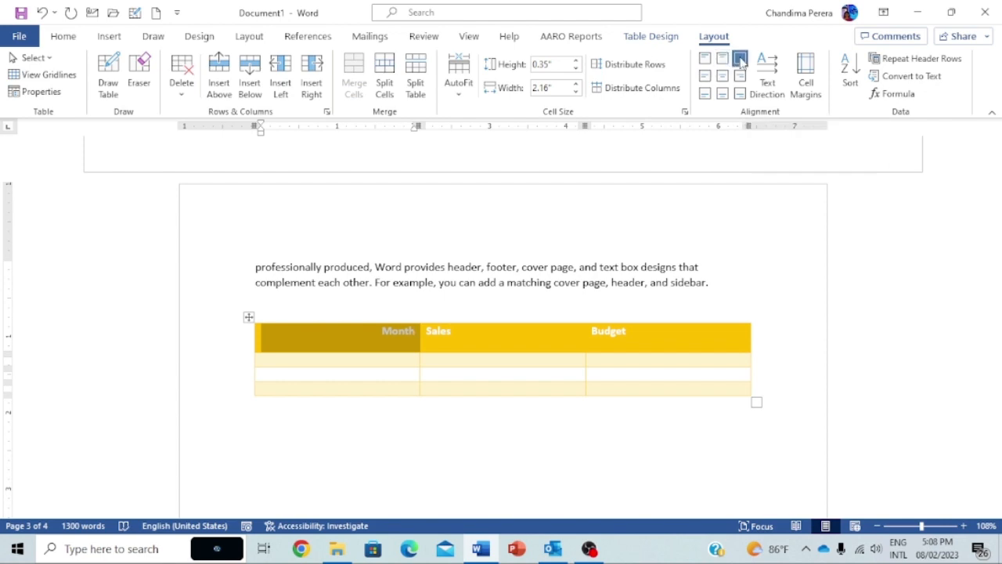
left_click(705, 78)
left_click(722, 76)
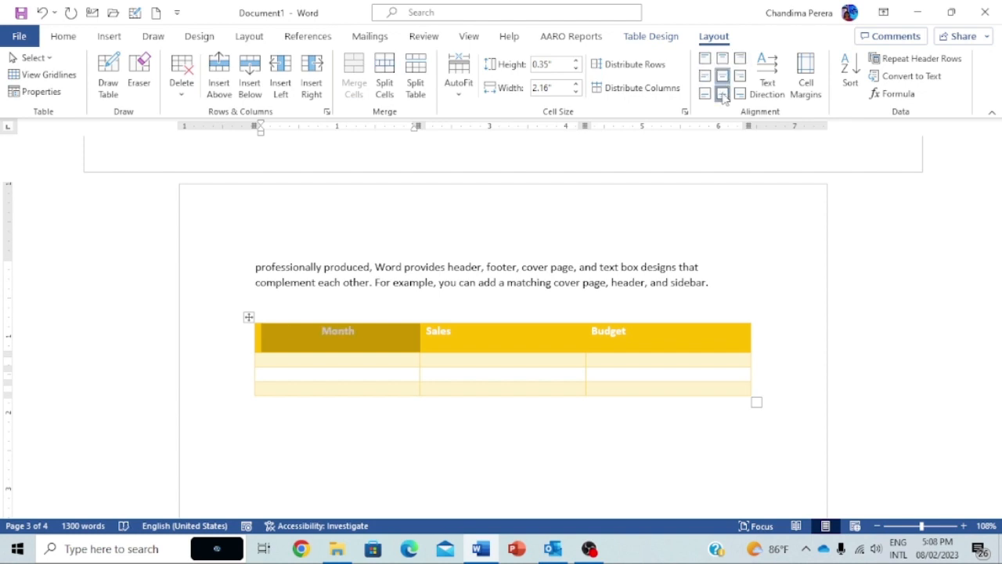
left_click(723, 93)
left_click(739, 94)
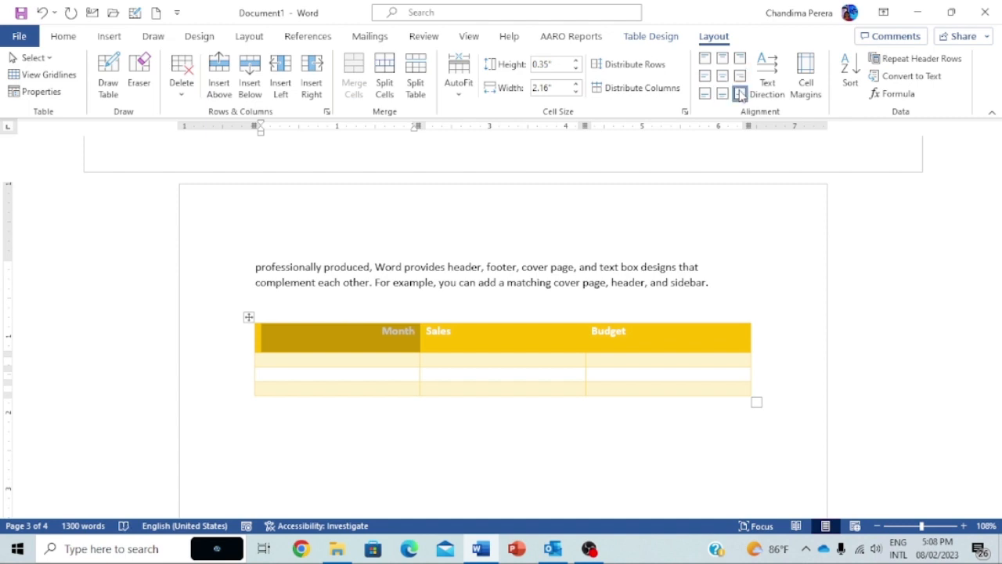
Show the paragraph marks and delete the empty paragraph below Month in the first heading cell
left_click(443, 341)
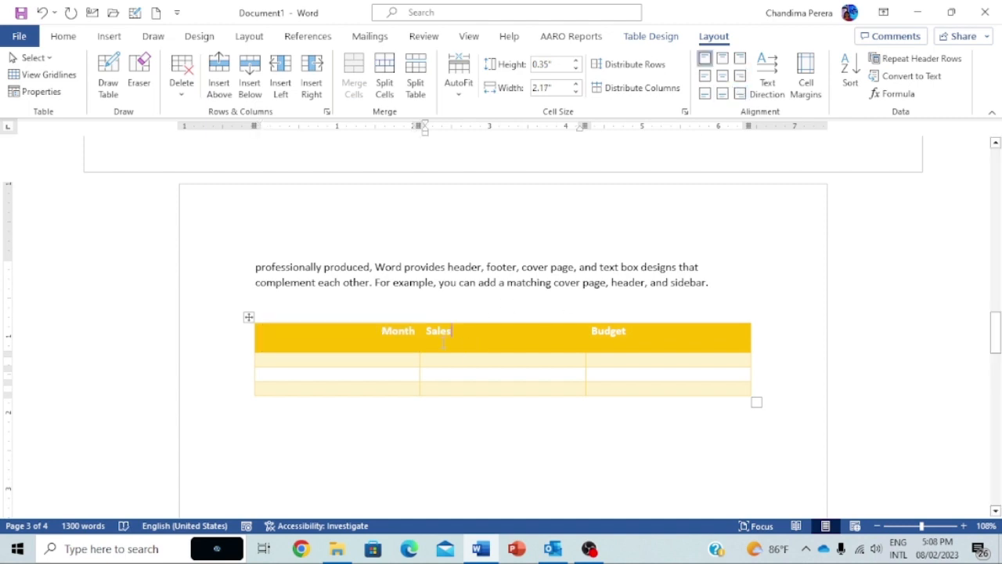
left_click(417, 331)
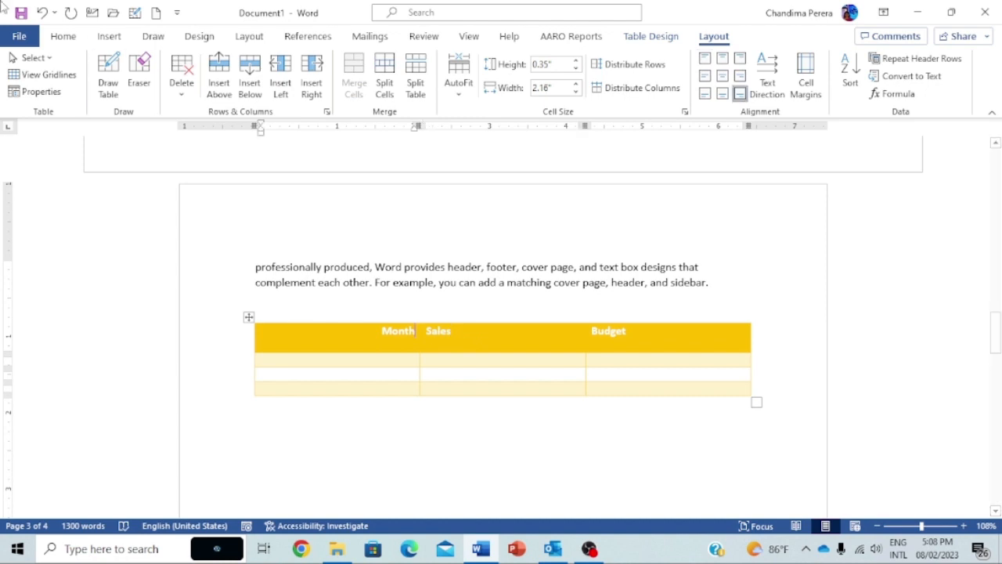
left_click(64, 36)
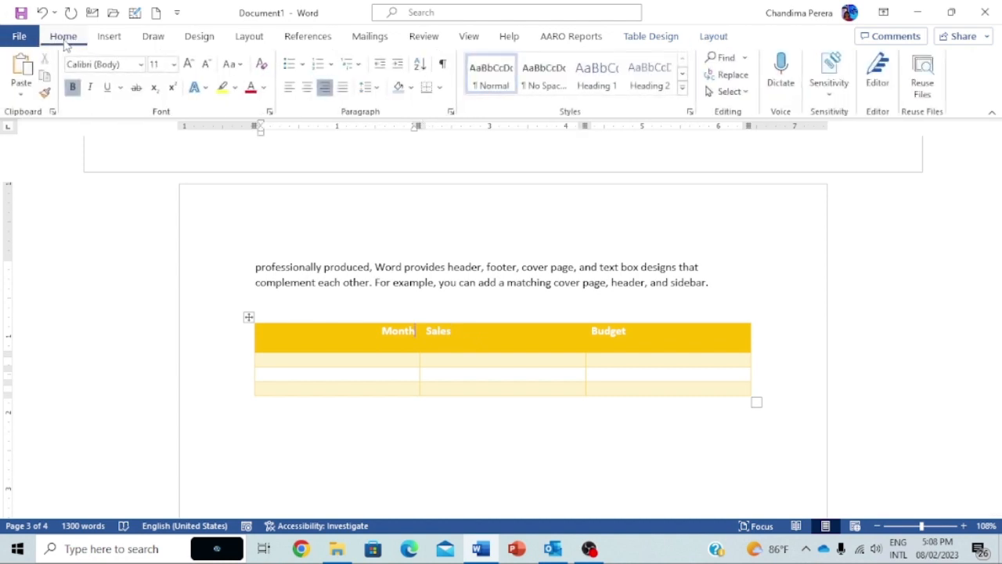
left_click(442, 63)
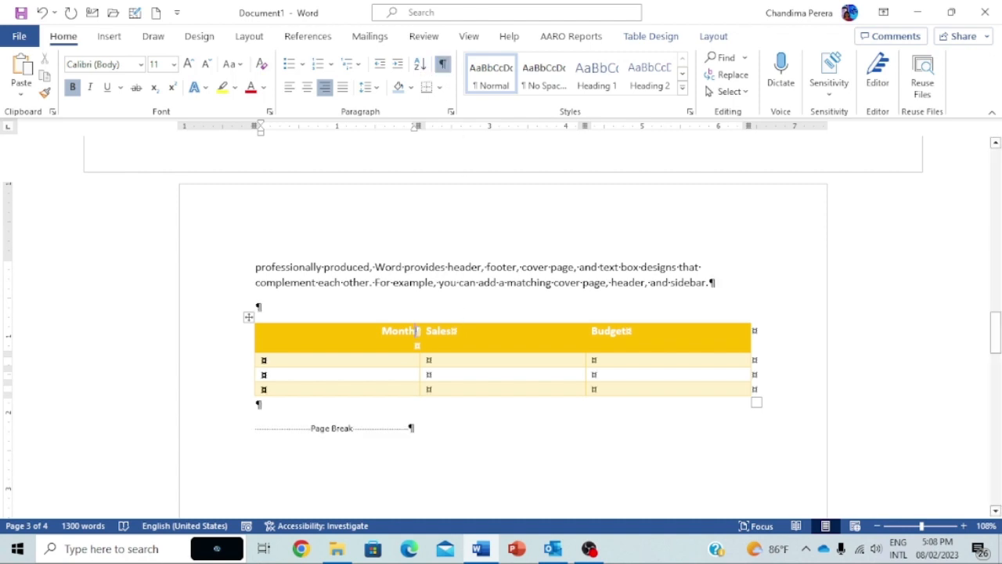
key("Delete")
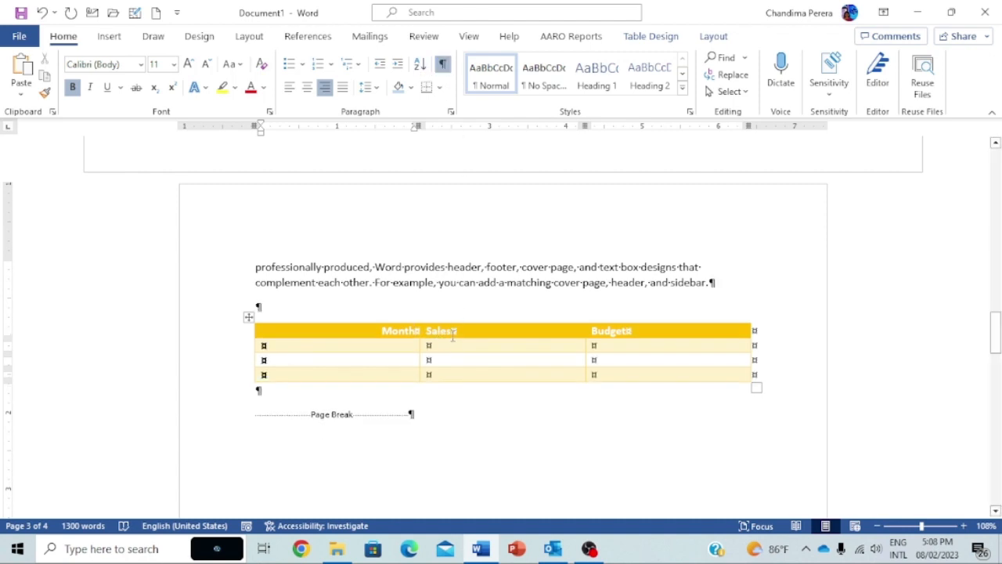
Select the Month heading and try the bottom left, centre and right cell alignments, ending with bottom centre
double_click(399, 330)
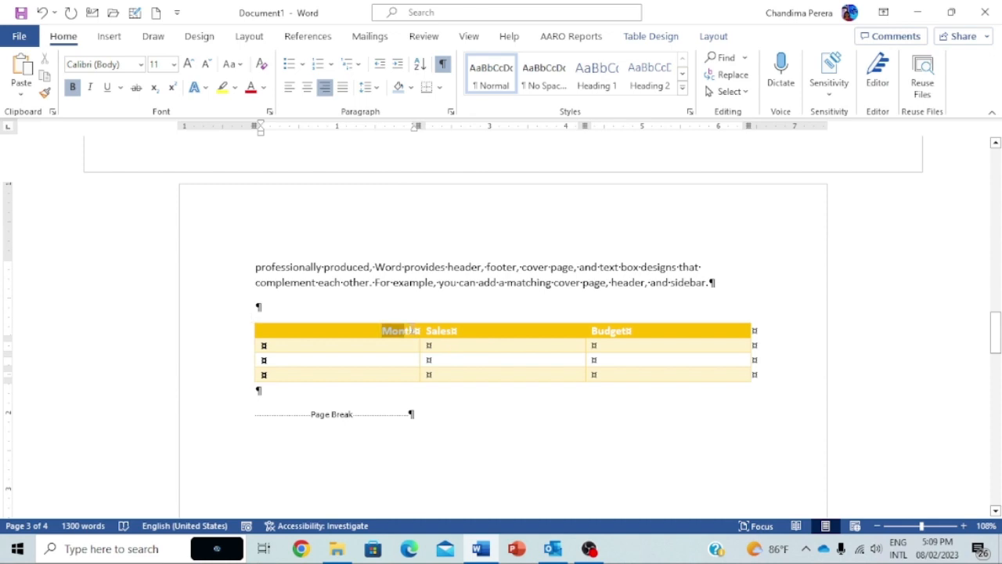
left_click(711, 39)
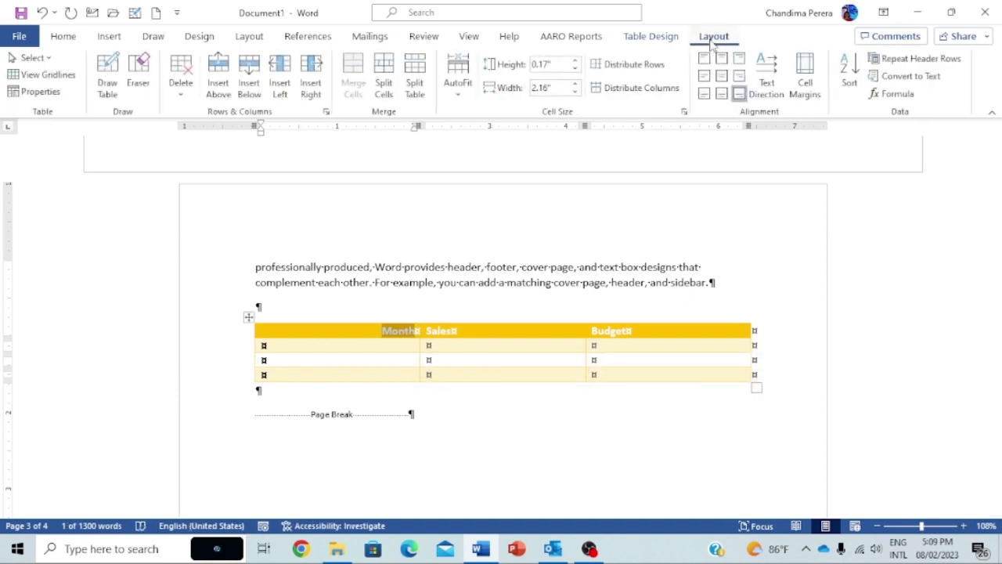
left_click(705, 94)
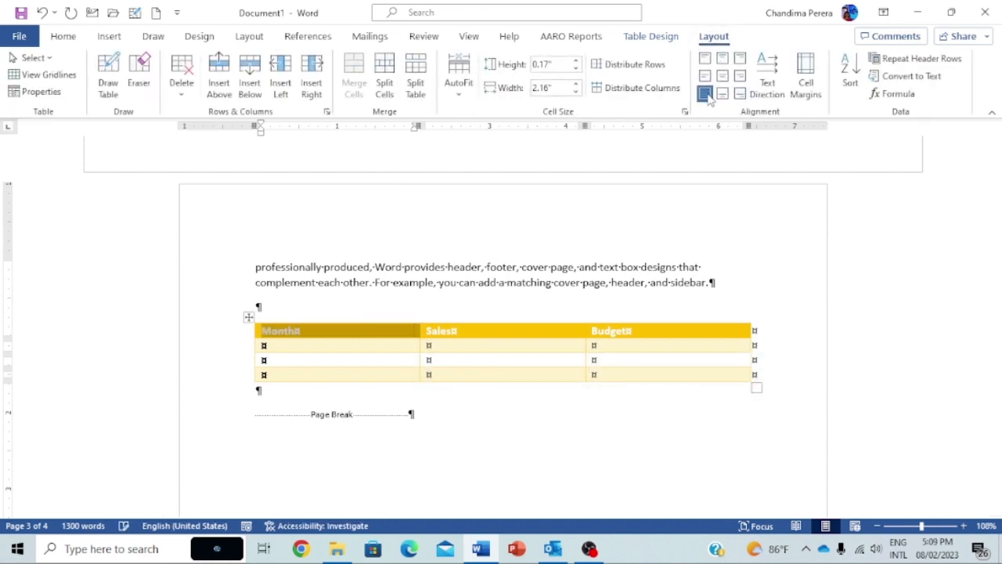
left_click(722, 94)
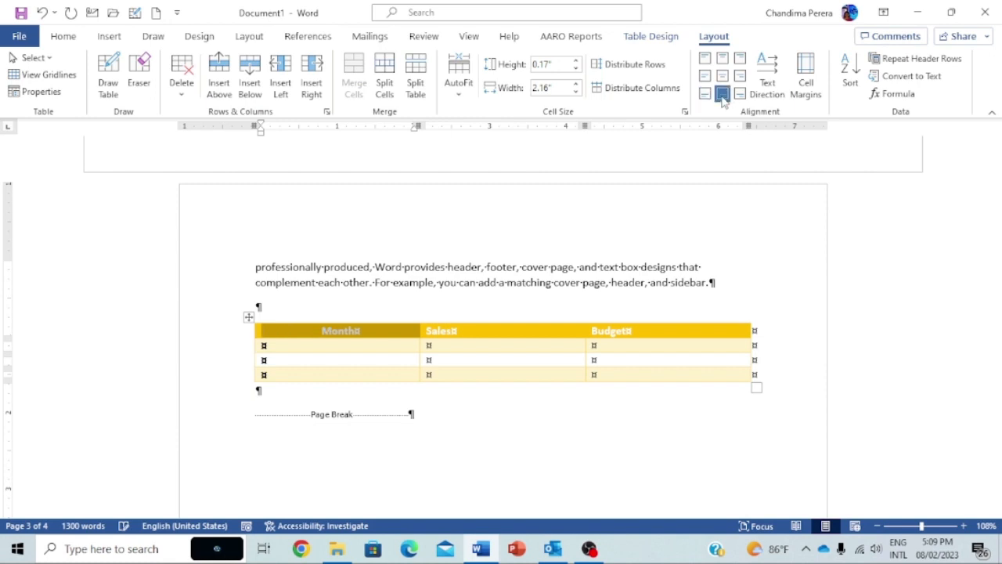
left_click(741, 97)
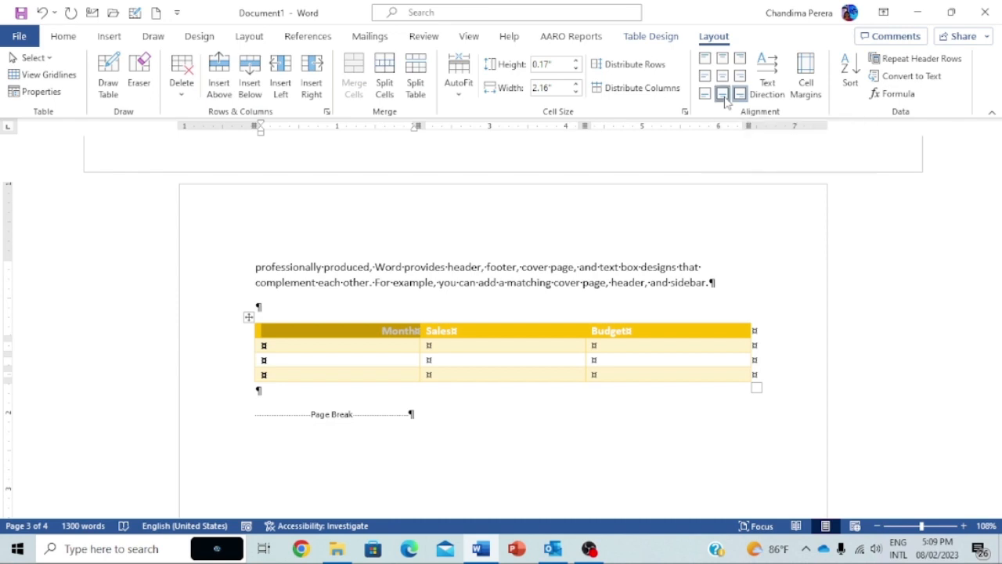
left_click(724, 97)
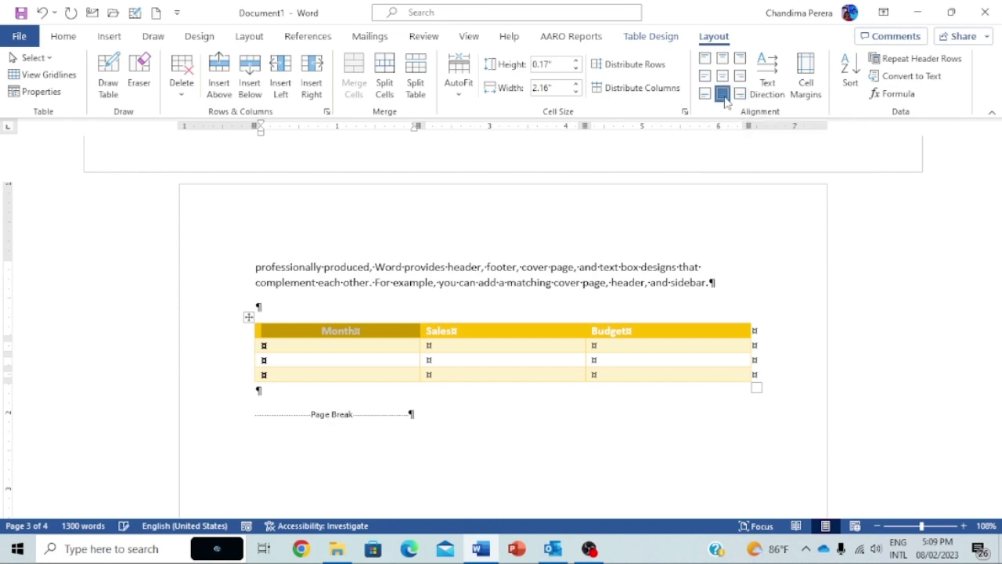
Centre the Sales and Budget headings horizontally and vertically in their cells
left_click(422, 335)
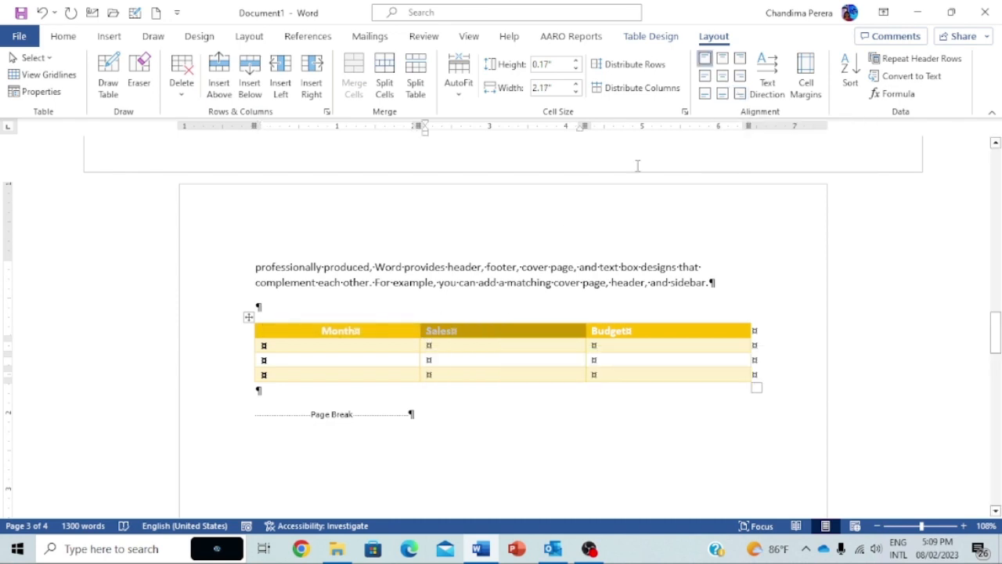
left_click(722, 76)
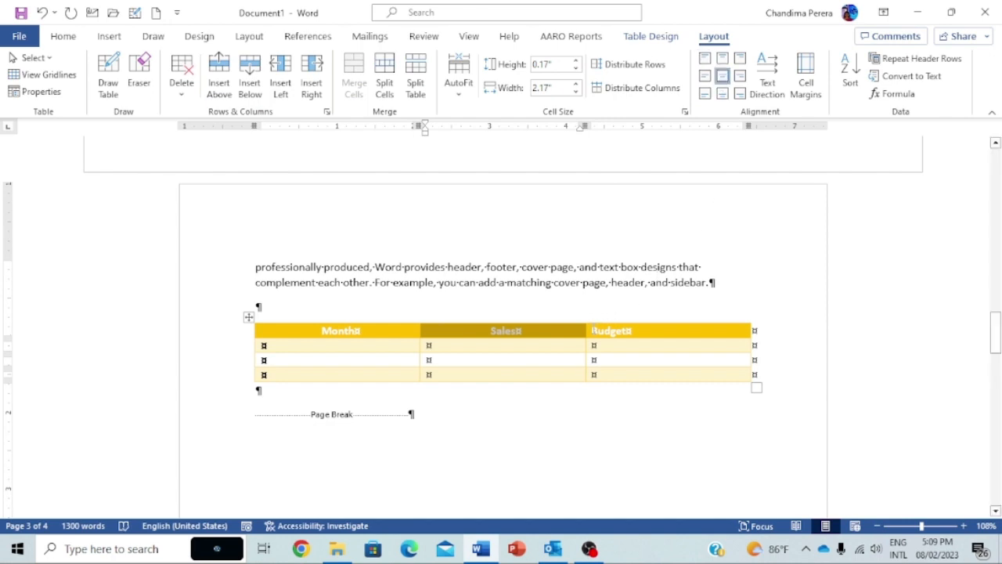
left_click(593, 331)
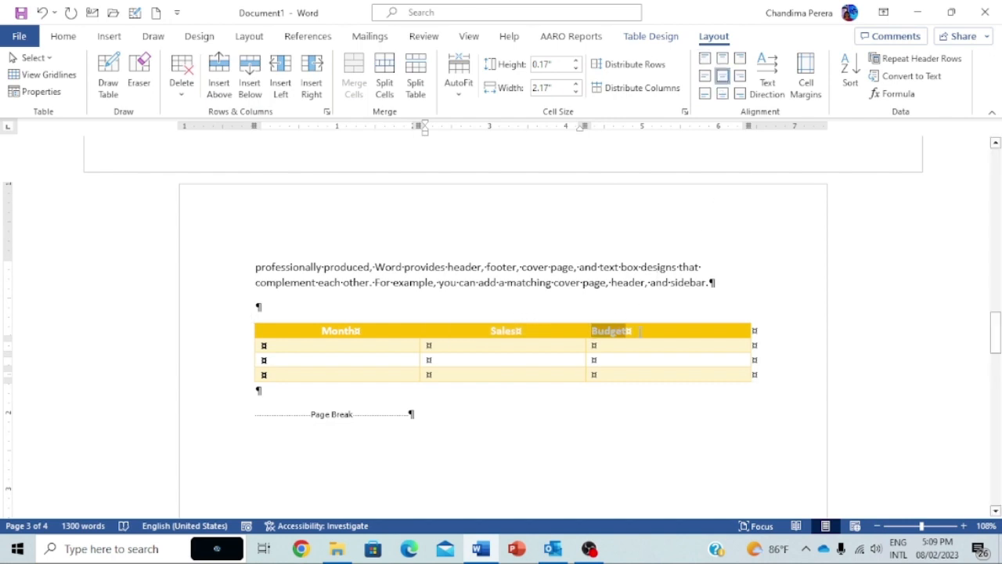
left_click(722, 75)
left_click(721, 331)
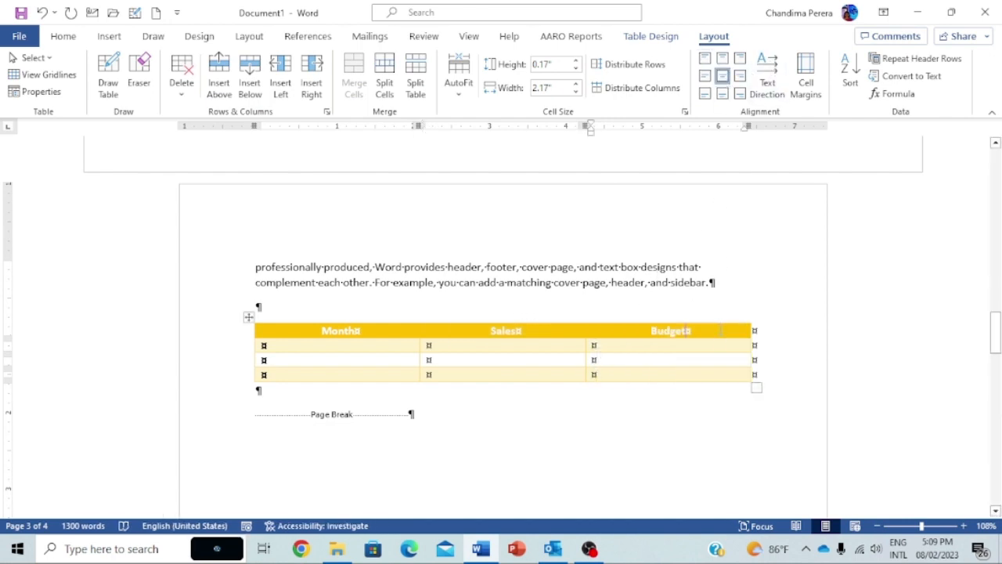
Add an empty line below Budget and centre the Month heading horizontally and vertically in its cell
key("Return")
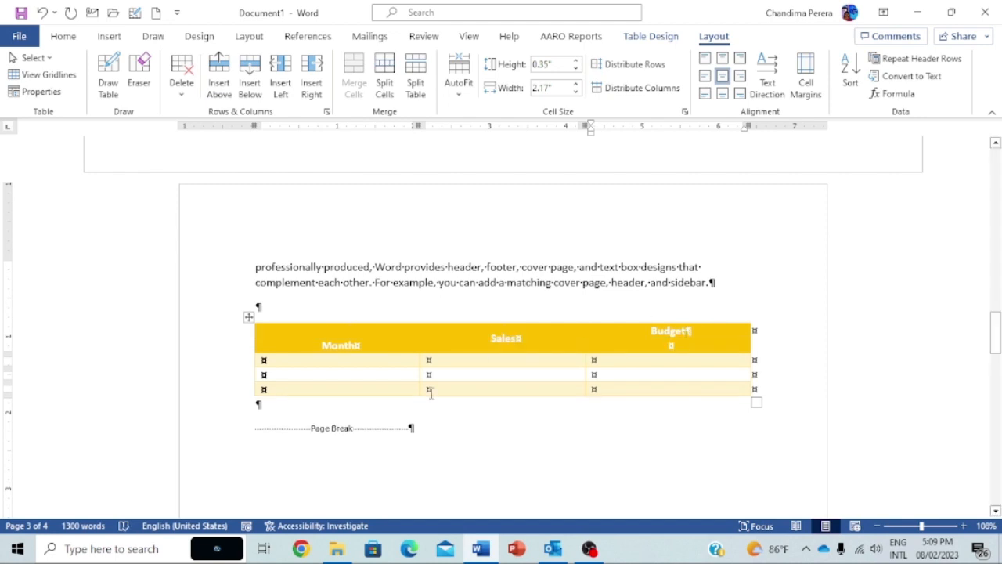
double_click(341, 345)
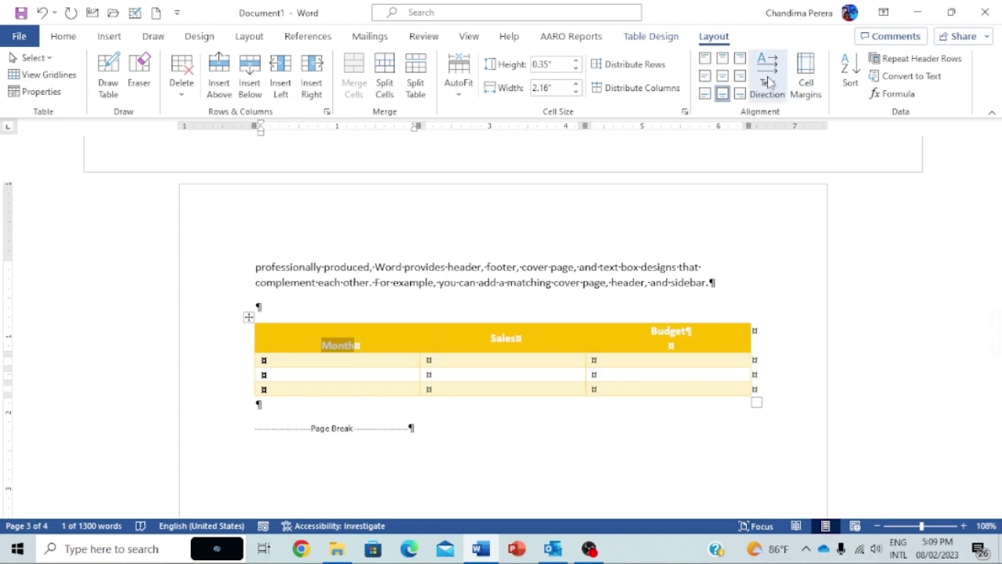
left_click(722, 76)
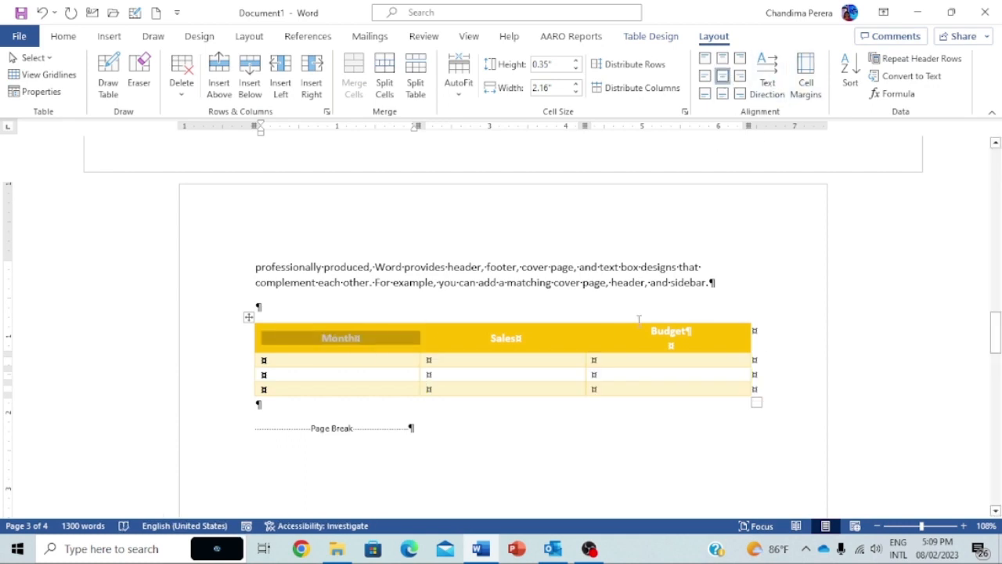
Try centre and bottom centre alignment on the Budget heading and delete the empty line below it
left_click_drag(652, 332, 693, 331)
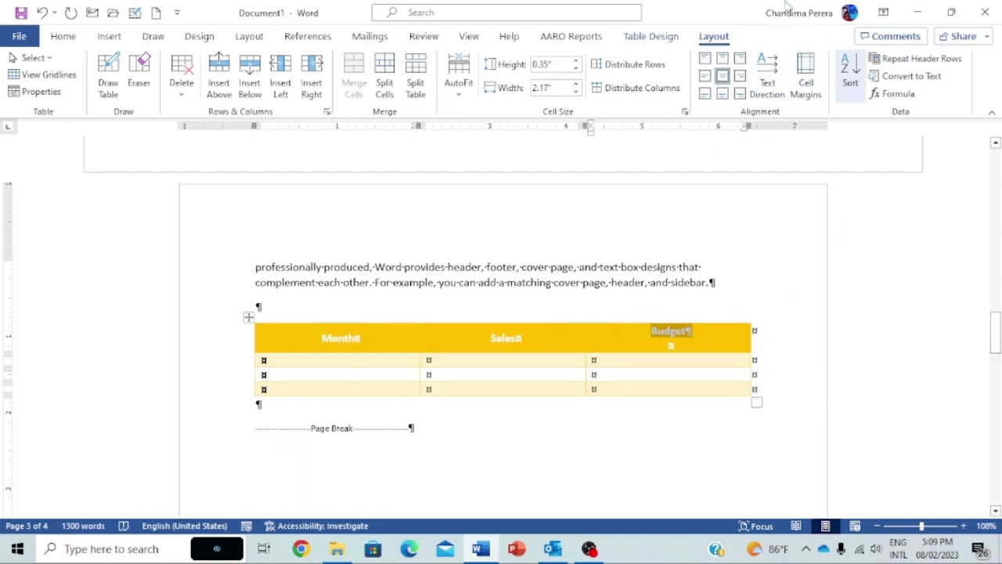
left_click(723, 77)
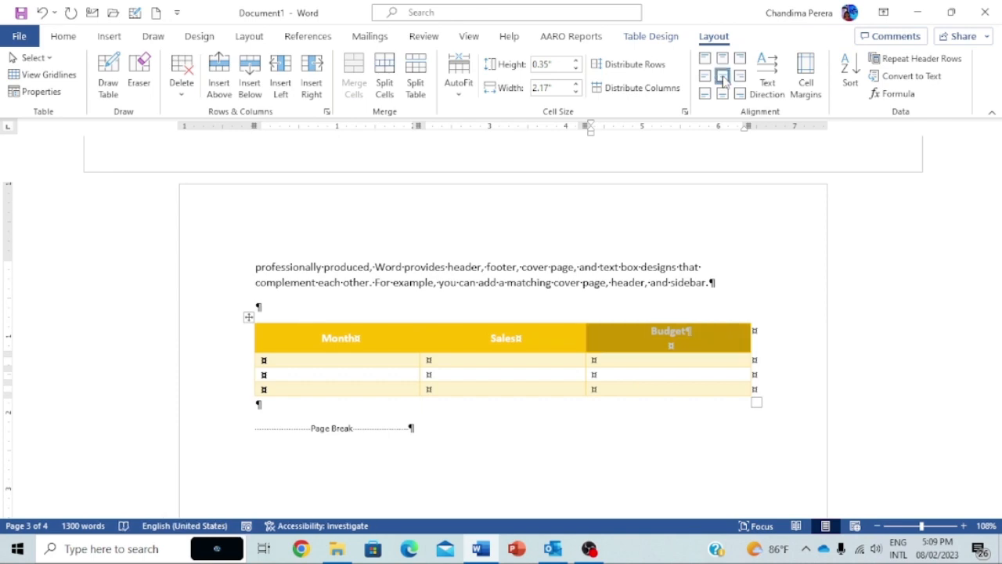
left_click(722, 94)
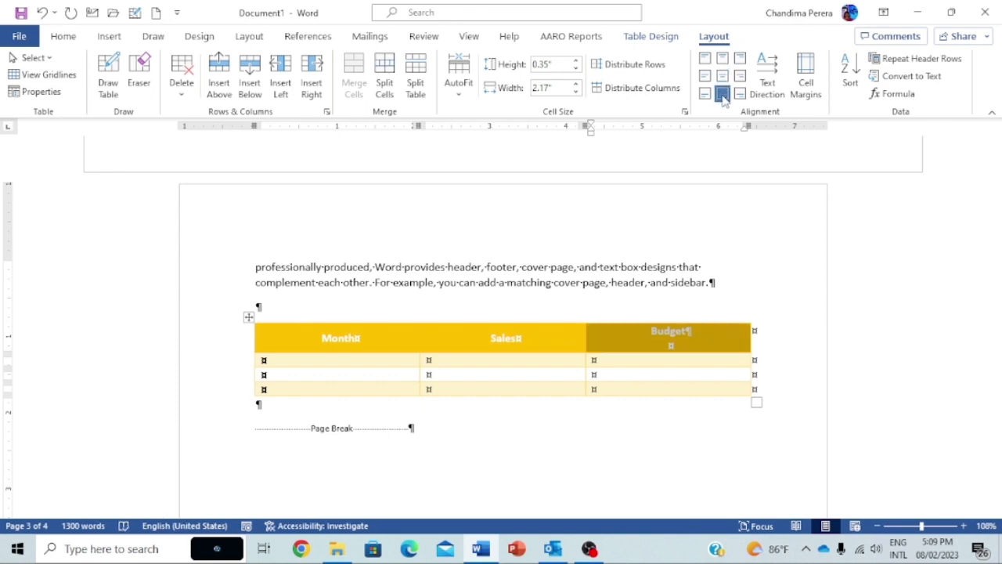
left_click(690, 332)
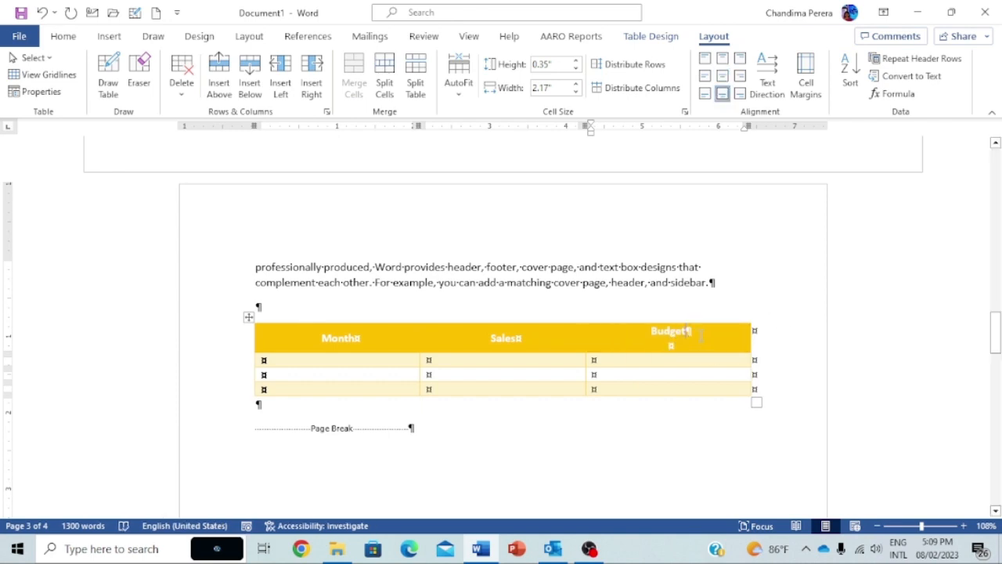
key("Delete")
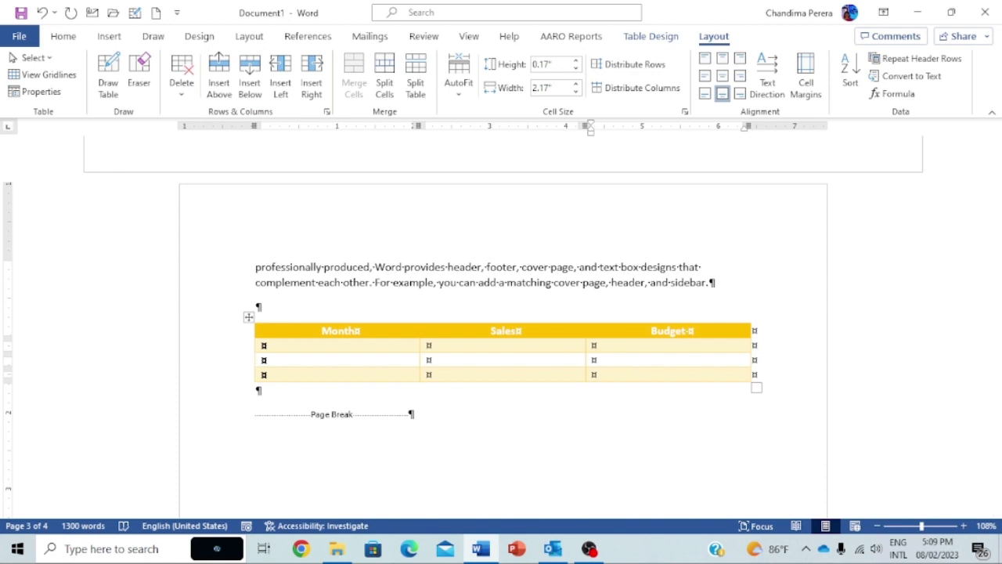
Extend the third heading to "Budget sales figures as per the table" and centre it horizontally and vertically in its cell
type("sales fig")
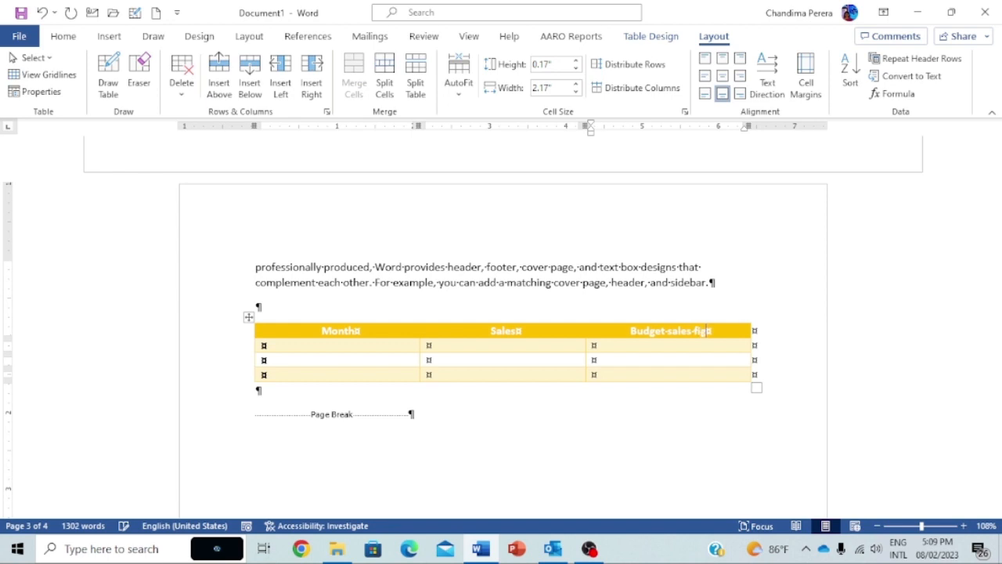
type("ures ")
type("as per")
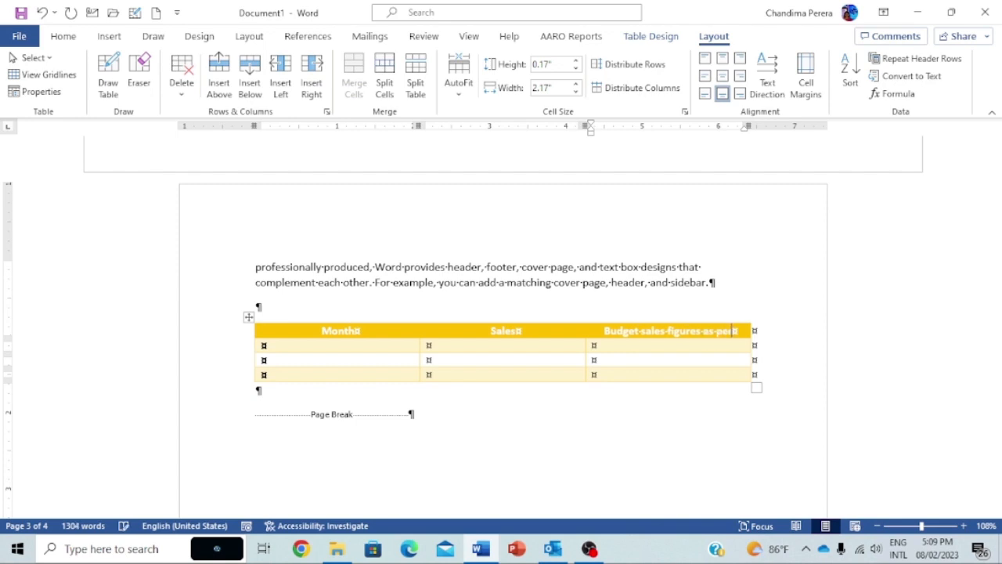
type(" the table")
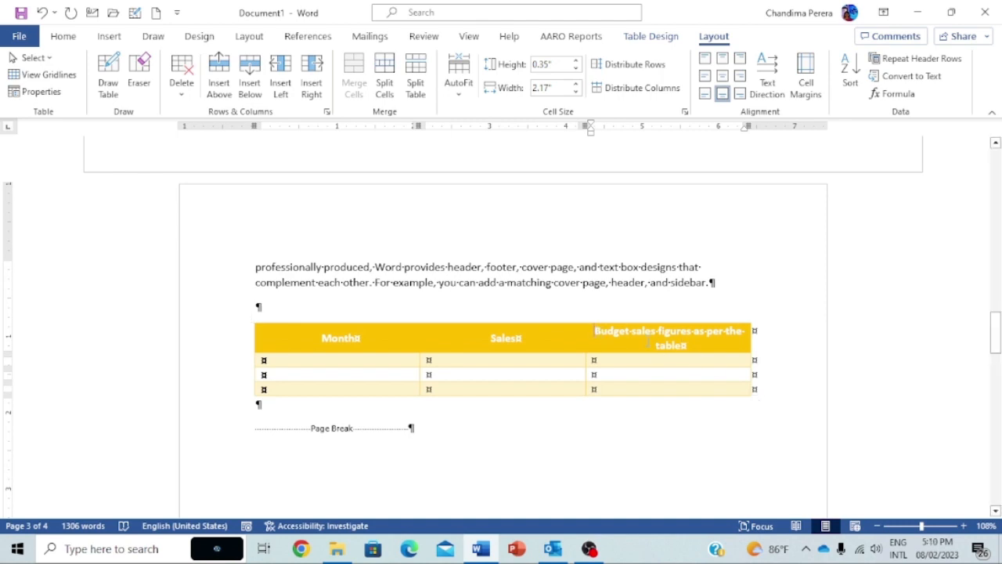
left_click_drag(596, 332, 687, 345)
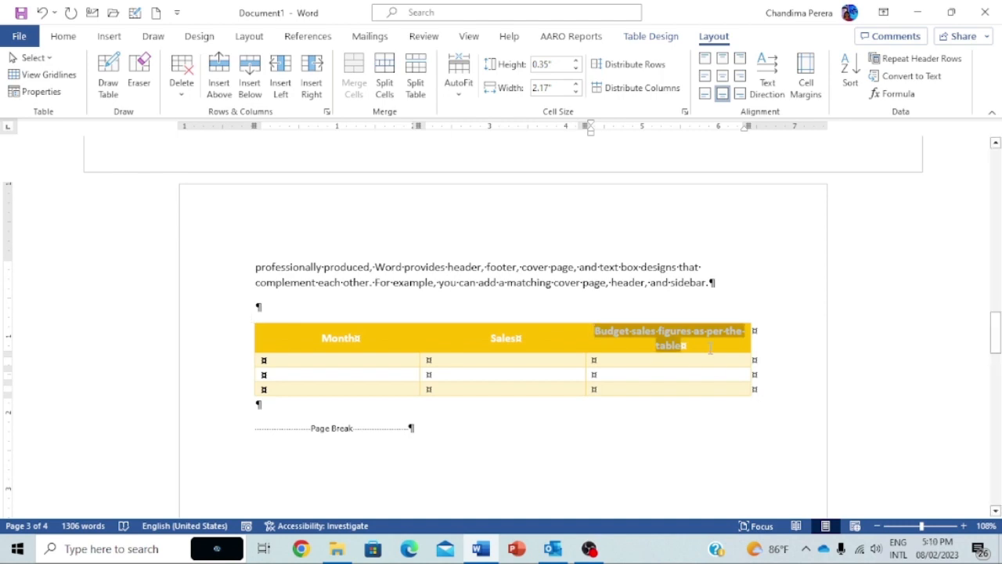
left_click(722, 76)
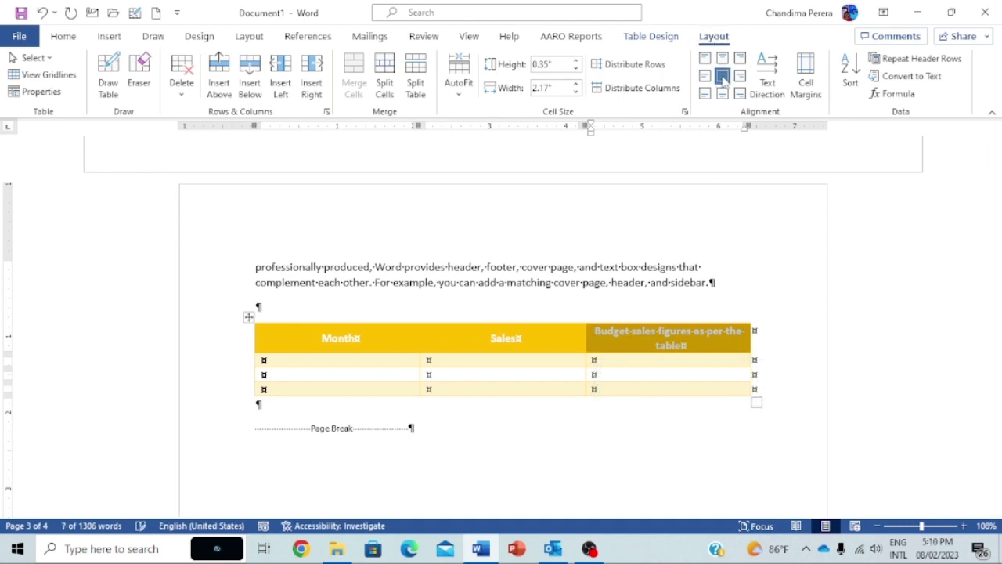
Enter 234 in both the Month and Sales cells of the first row below the headings
left_click(536, 361)
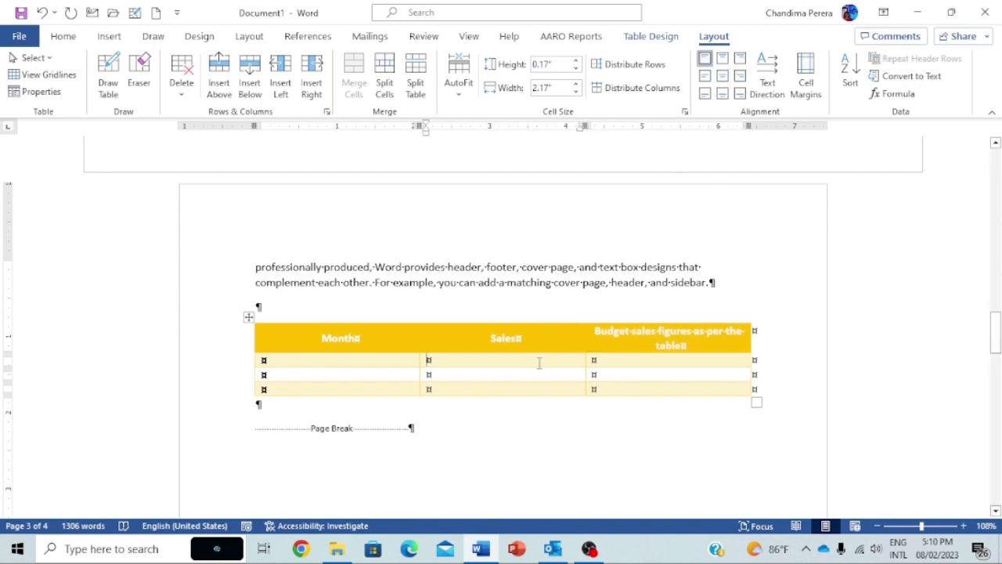
left_click(384, 360)
type("234")
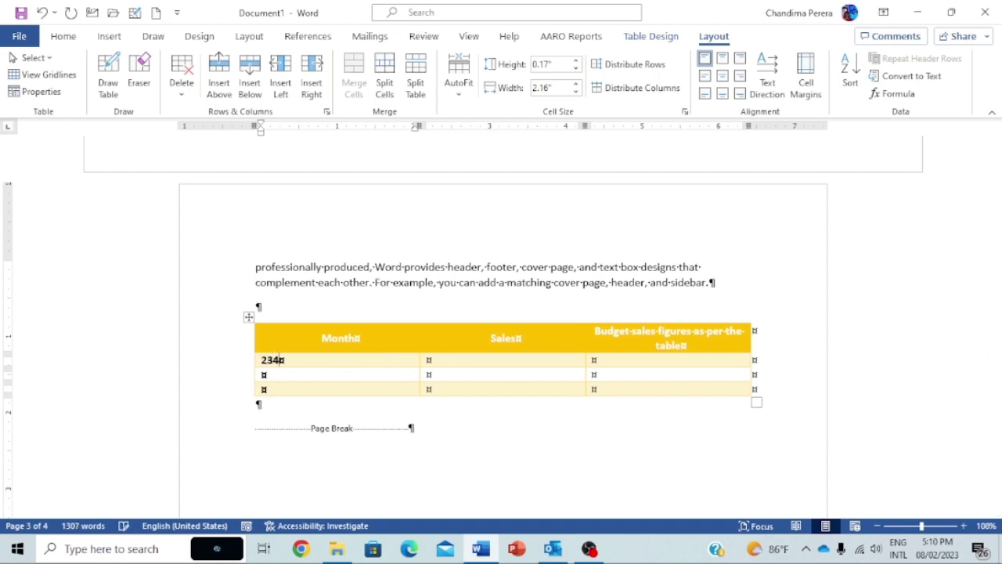
key("Tab")
type("234")
key("Tab")
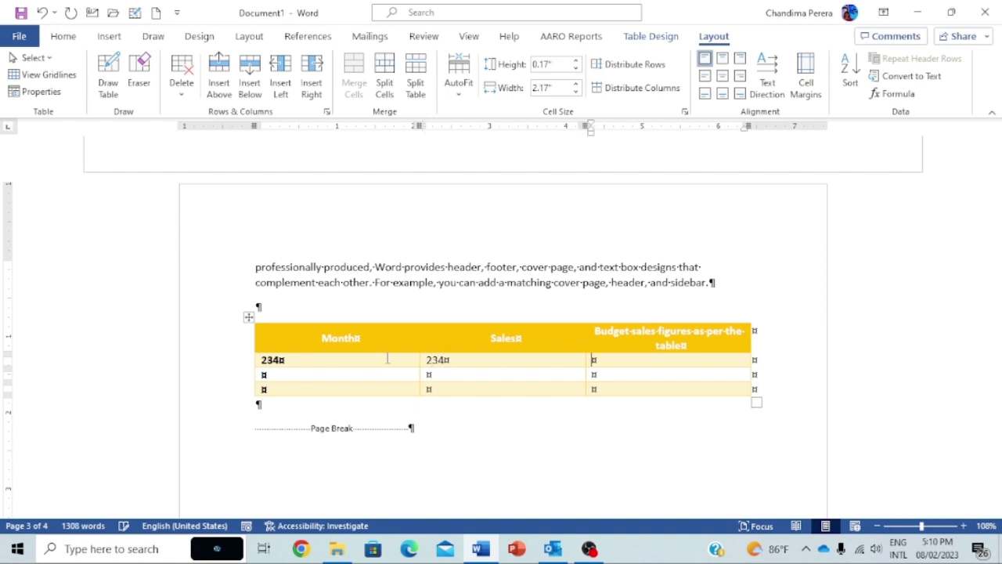
Hide the paragraph formatting marks and enter 23 in the first data row's budget cell
left_click(64, 36)
left_click(442, 63)
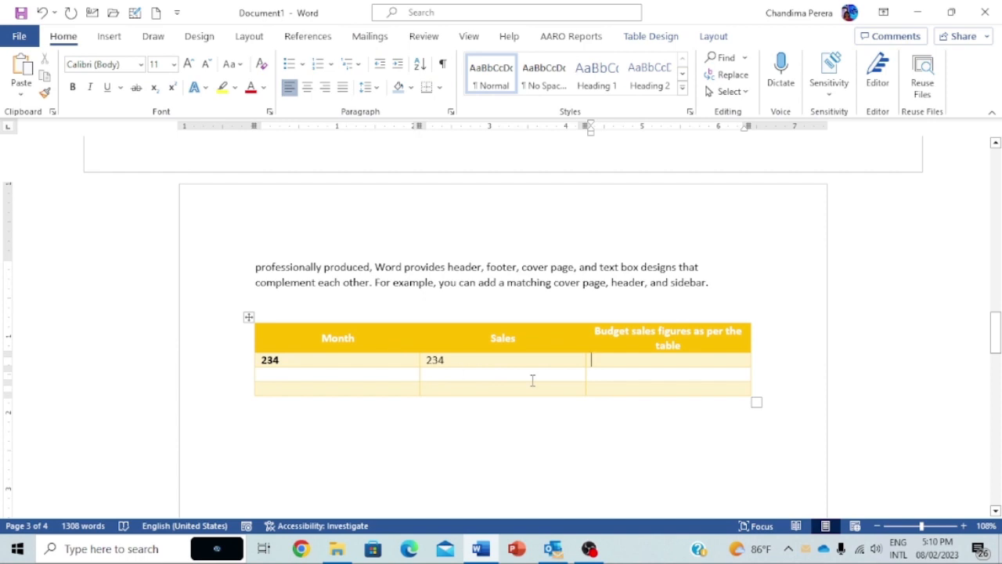
type("23")
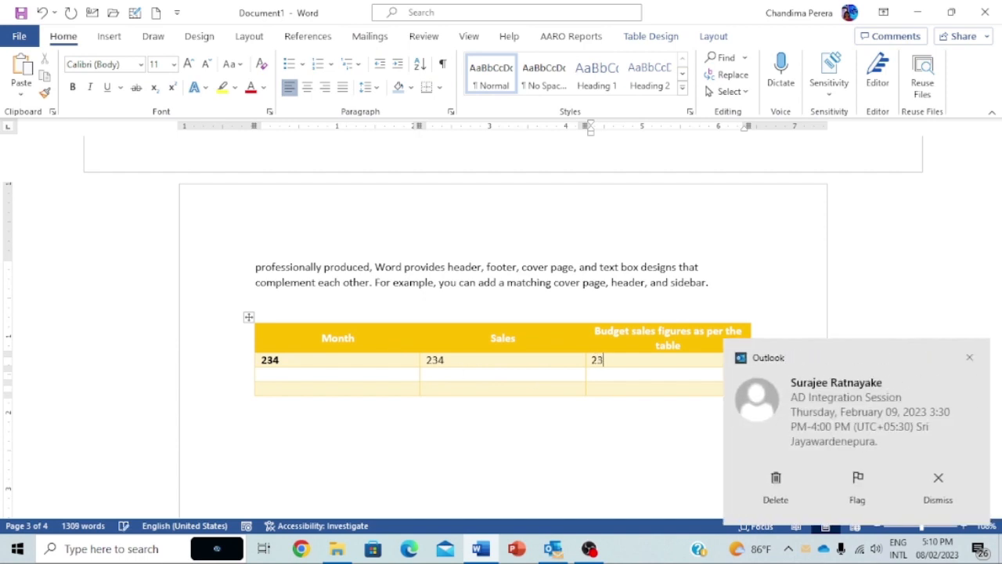
Fill the second data row with 34, 24 and 23, closing the meeting notification that covers the table
left_click(342, 375)
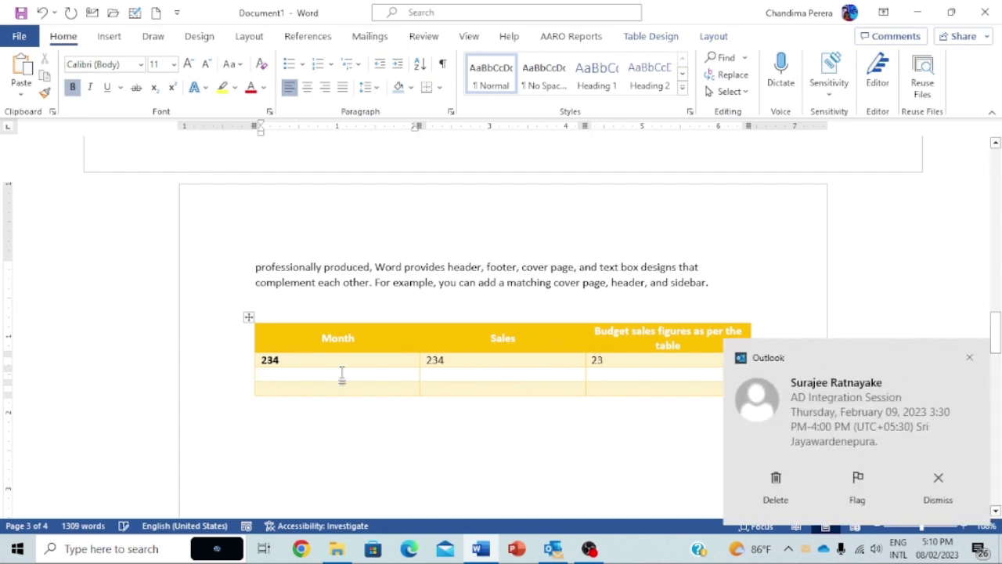
type("34")
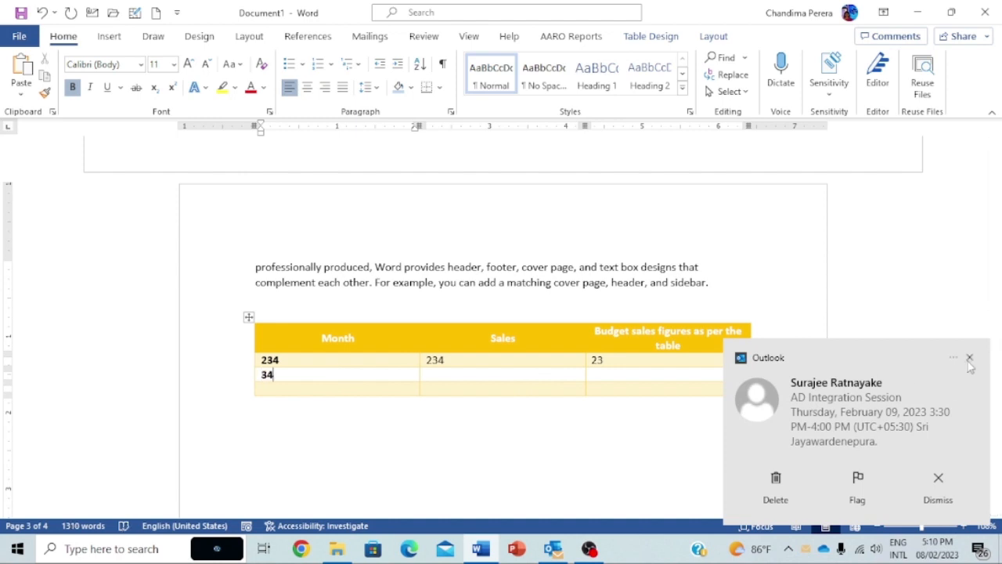
left_click(969, 357)
left_click(476, 373)
type("24")
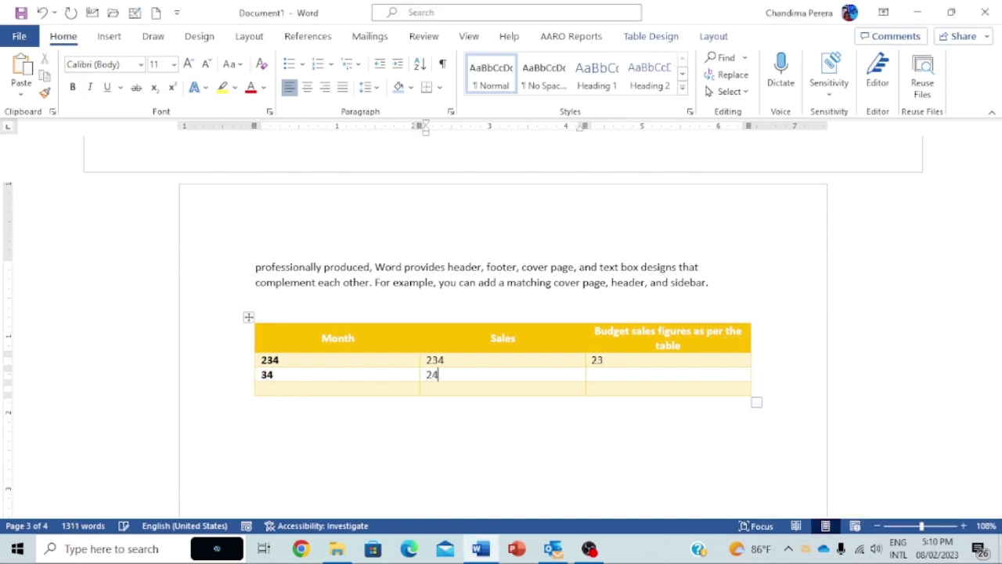
key("Tab")
type("23")
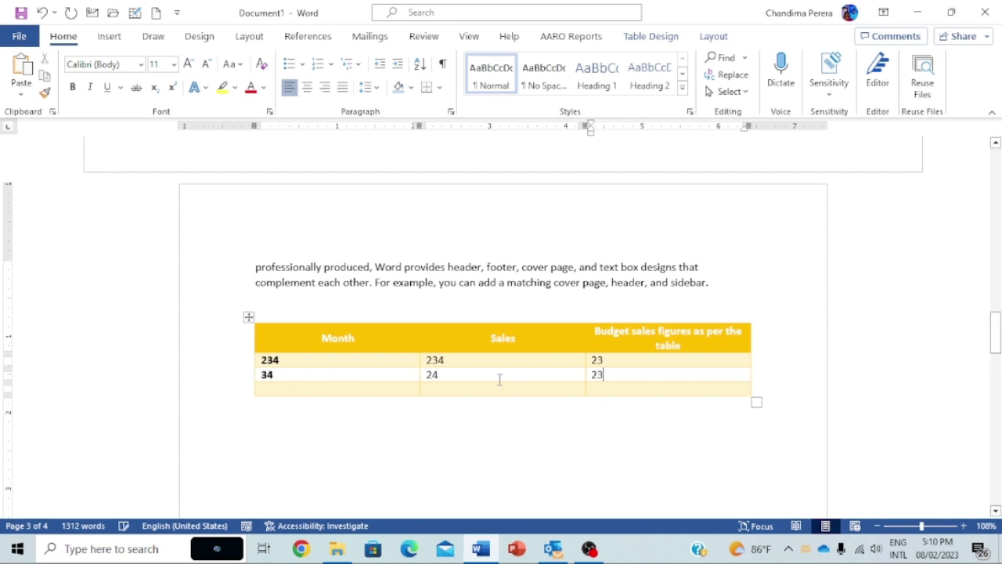
Fill the third data row with 23, 23 and 25
key("Tab")
type("23")
key("Tab")
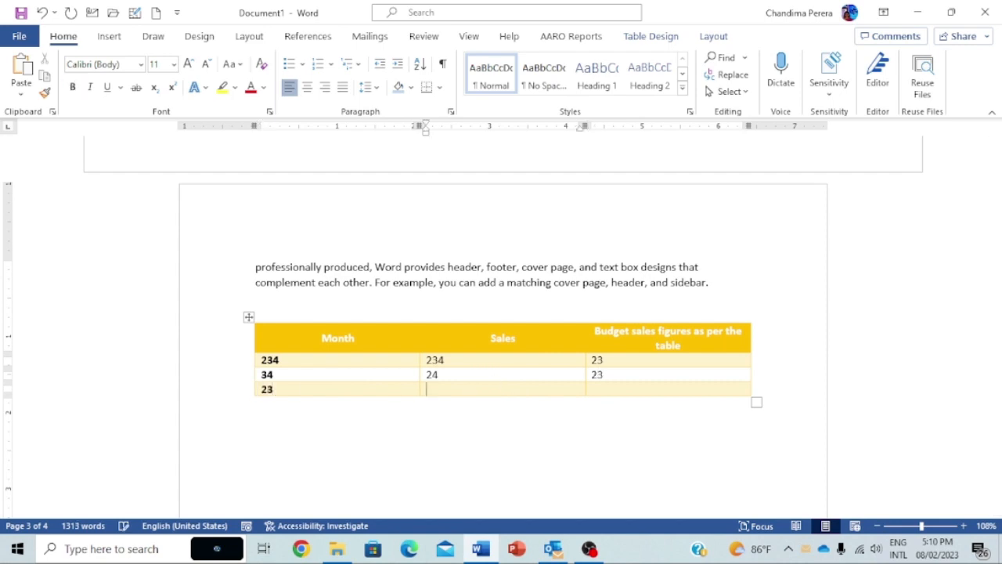
type("23")
key("Tab")
type("25")
scroll(502, 324, "down", 2)
scroll(503, 325, "up", 3)
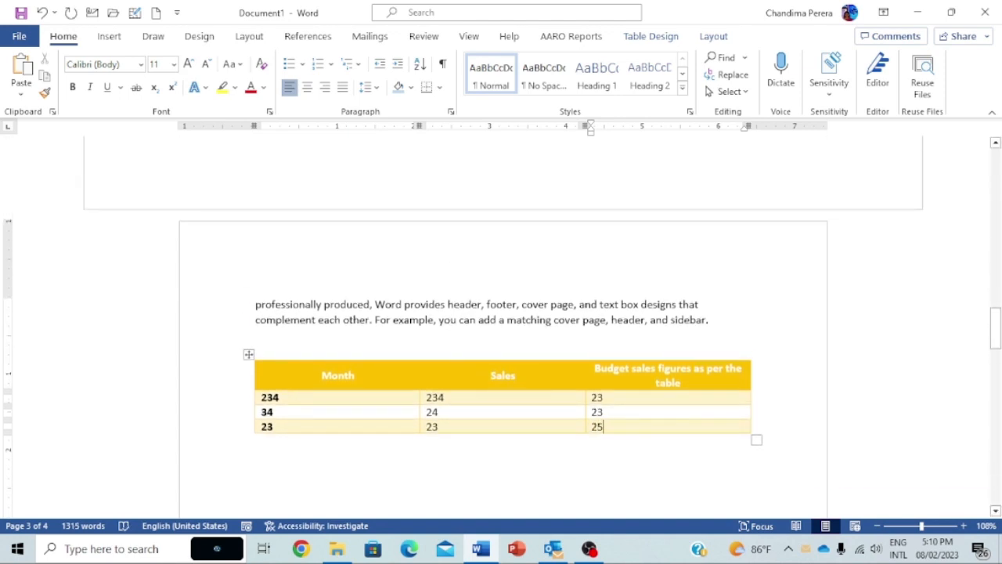